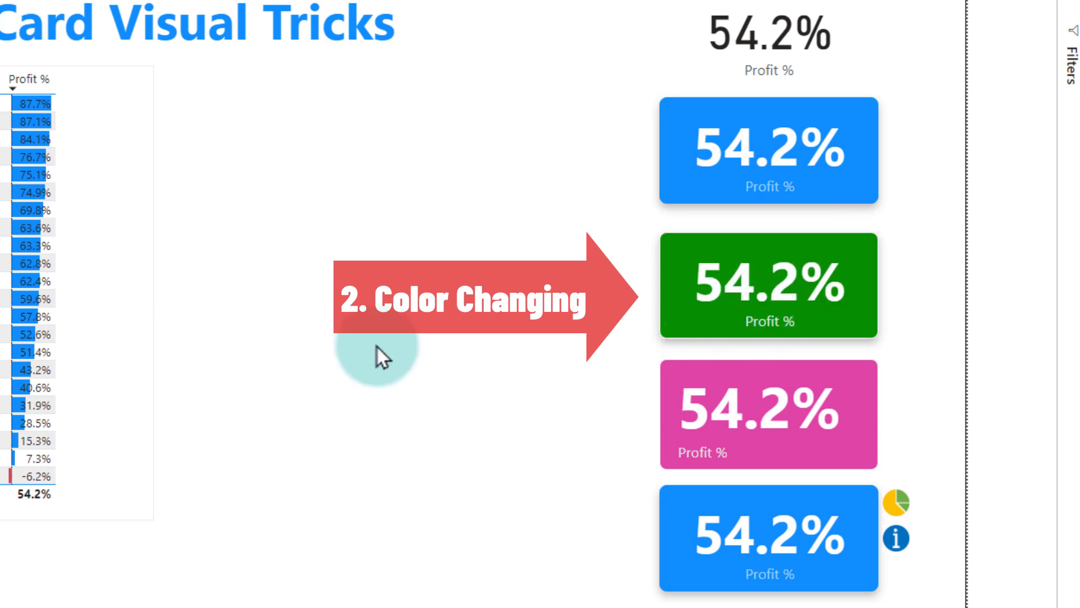
# - Filter to the 40.6% and -6.2% products, then toggle the bottom card to the donut and back
pyautogui.click(34, 387)
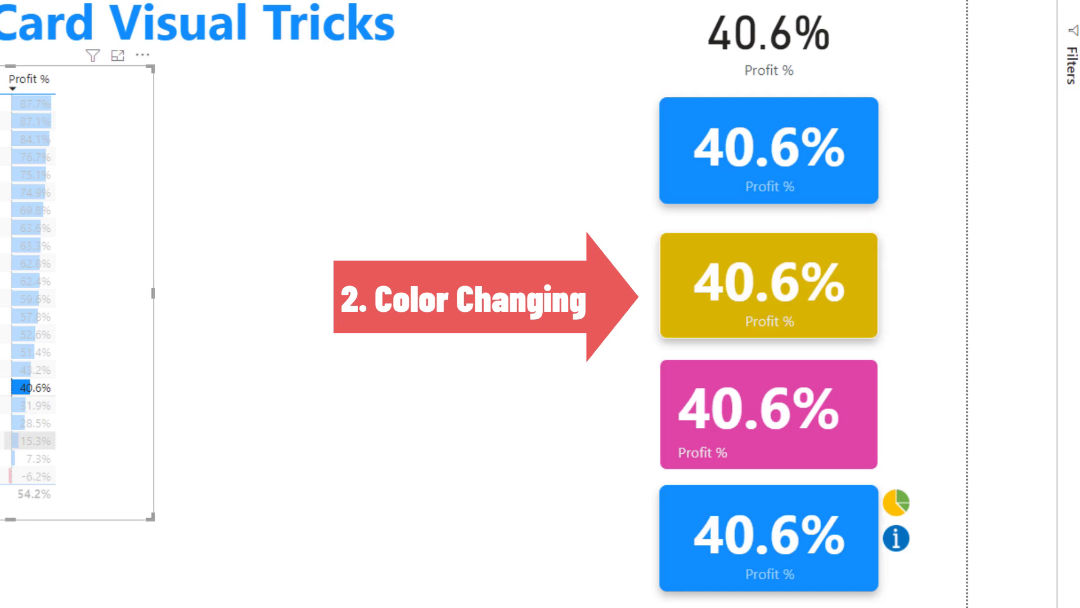
pyautogui.click(17, 476)
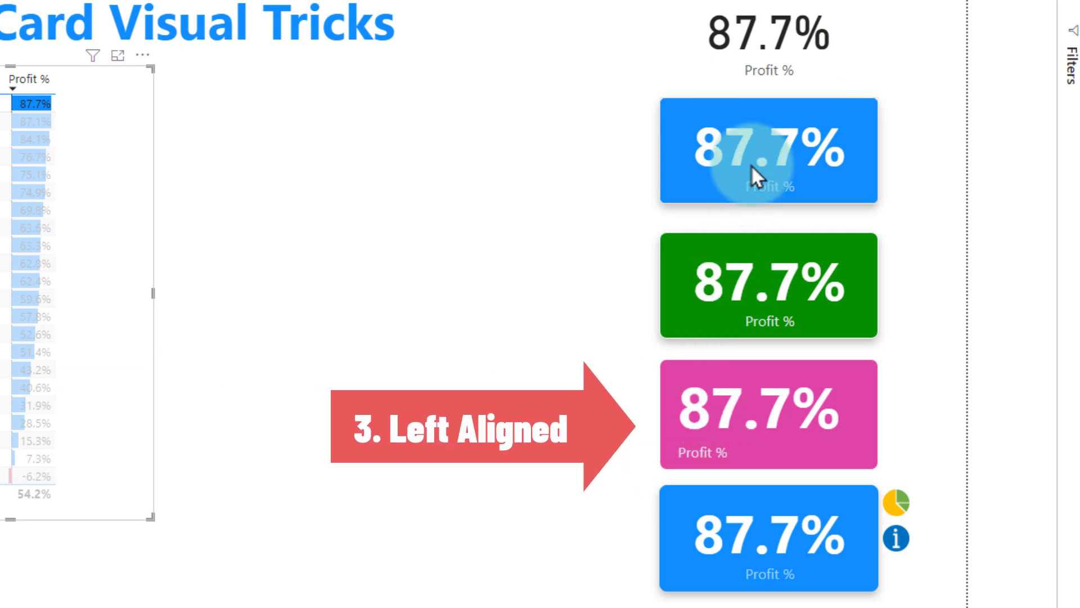
pyautogui.moveTo(752, 166)
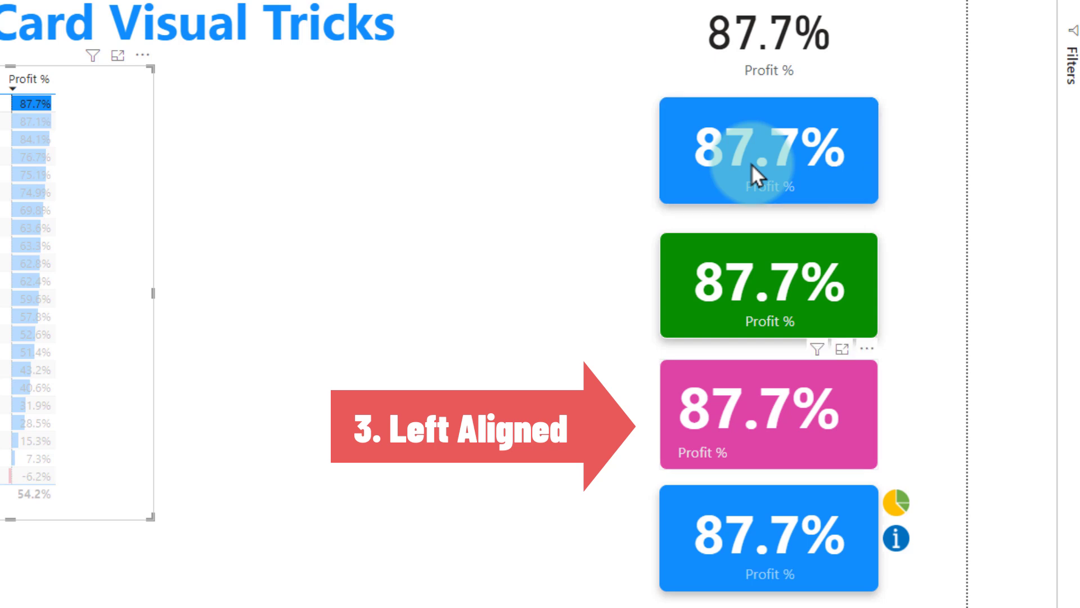
pyautogui.click(761, 416)
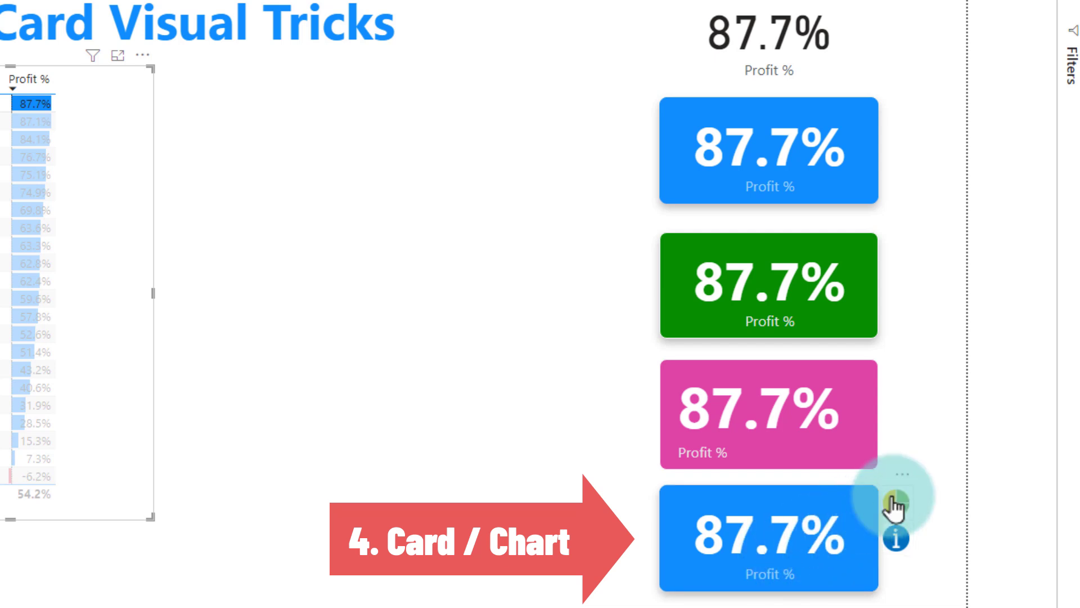
pyautogui.keyDown('ctrl'); pyautogui.click(895, 505); pyautogui.keyUp('ctrl')
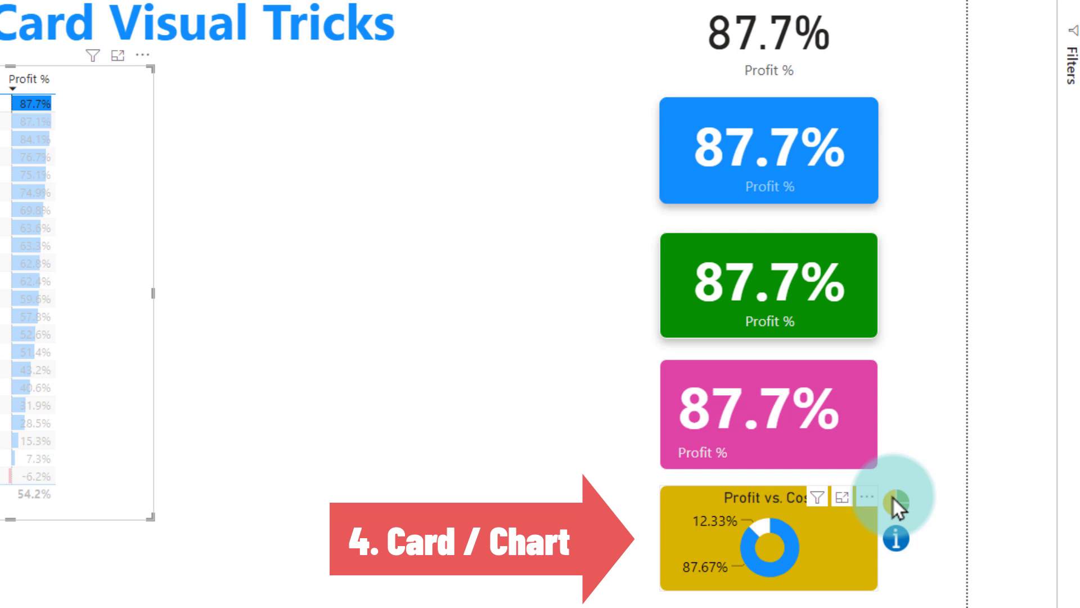
pyautogui.keyDown('ctrl'); pyautogui.click(896, 540); pyautogui.keyUp('ctrl')
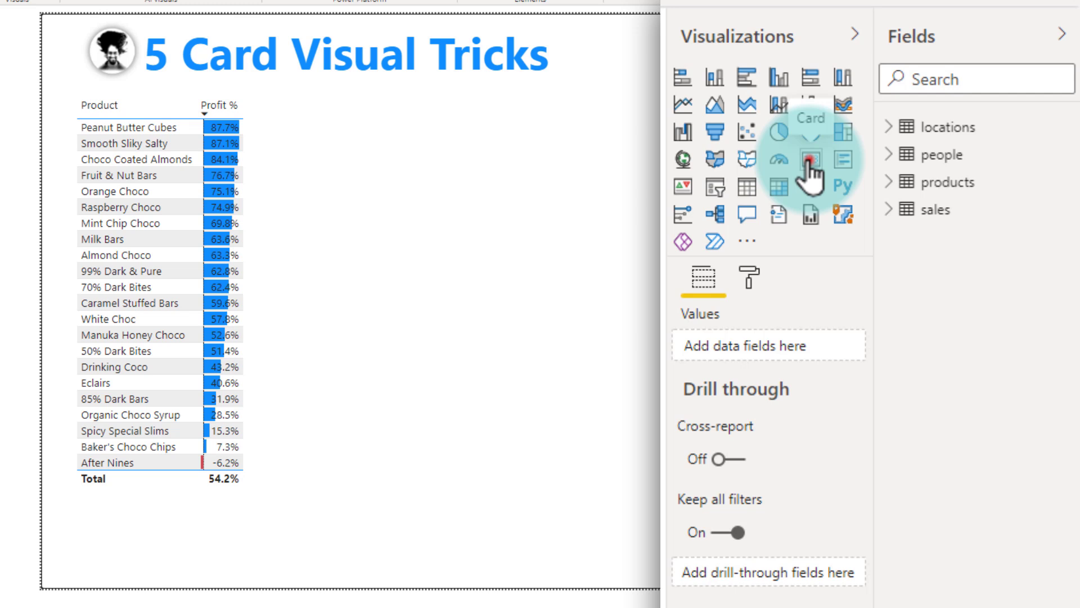
# - Add a small new card showing Profit % (54.2%) beside the product table
pyautogui.click(810, 160)
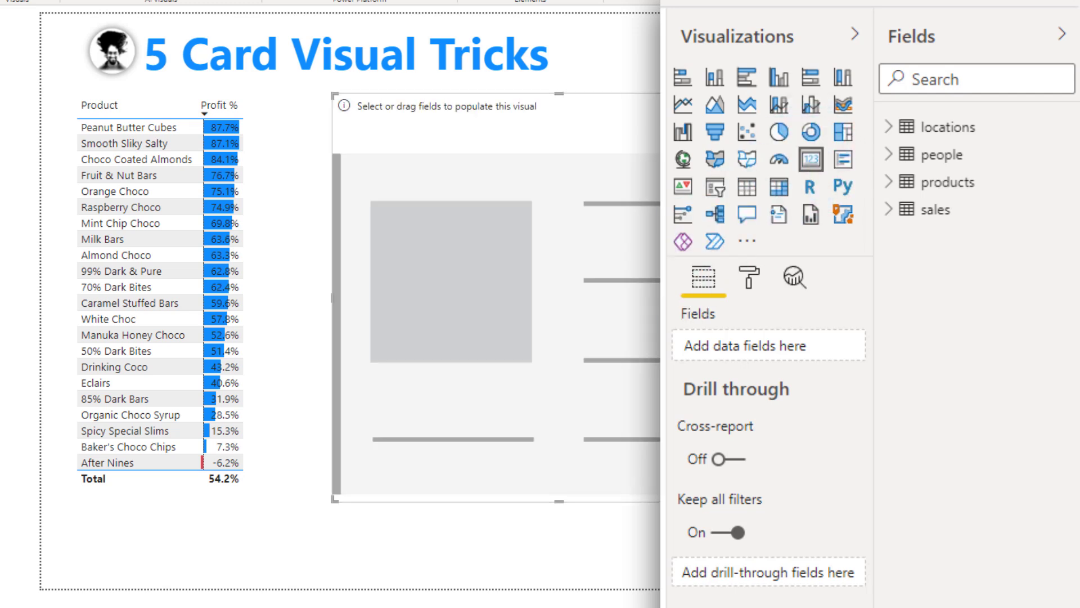
pyautogui.moveTo(659, 499); pyautogui.dragTo(528, 217)
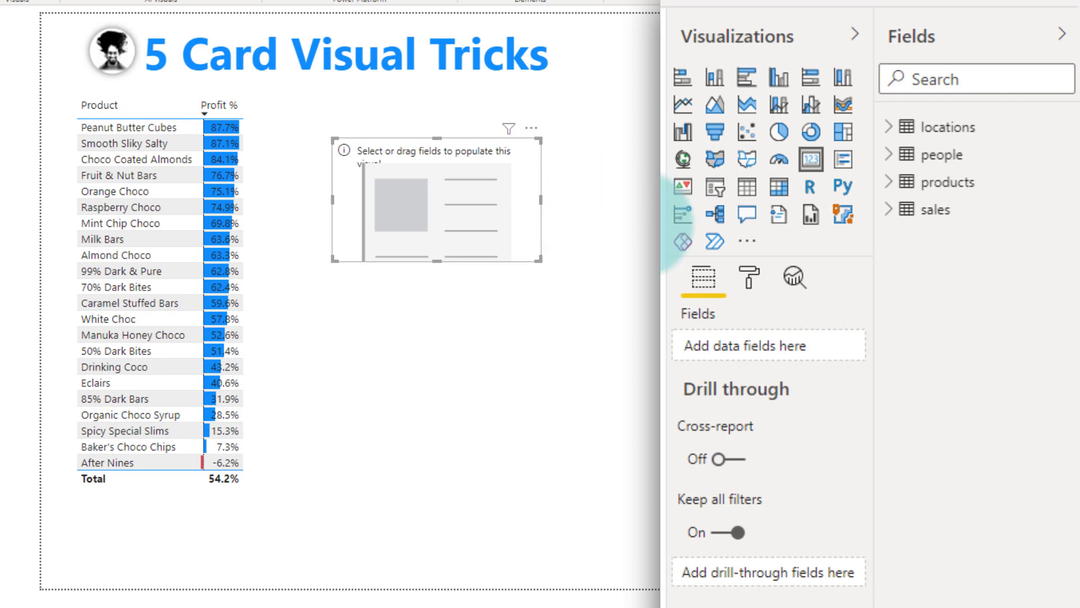
pyautogui.click(885, 210)
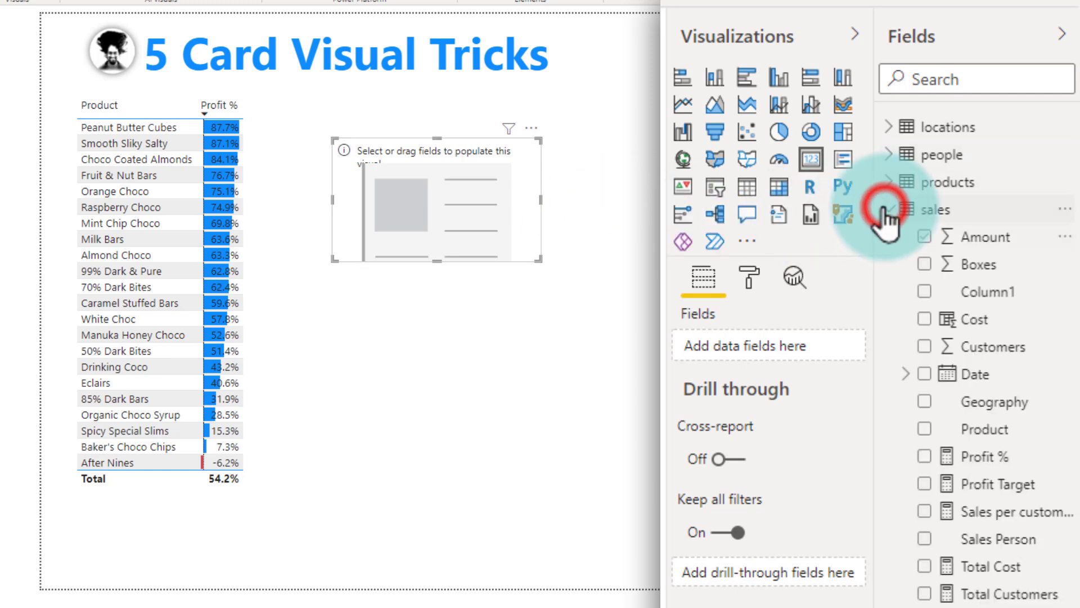
pyautogui.click(924, 455)
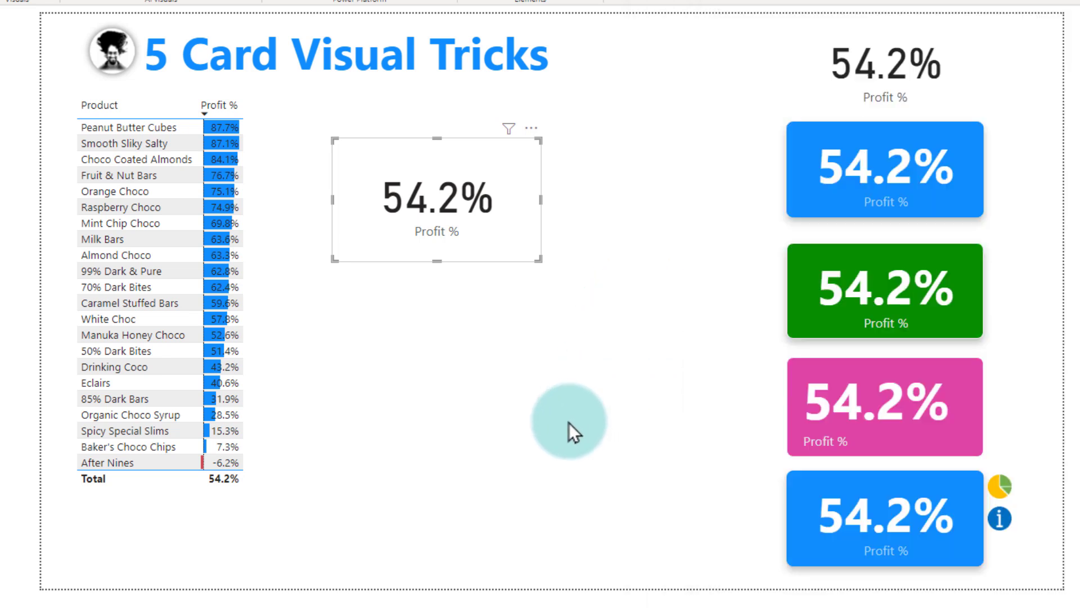
pyautogui.click(464, 299)
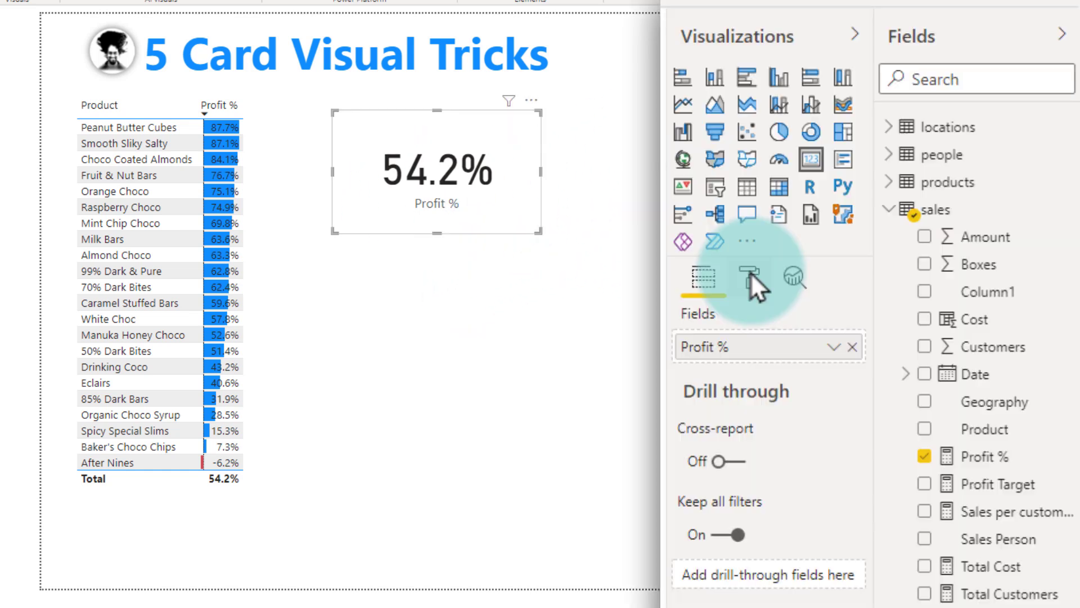
# - Give the new card a blue background
pyautogui.click(750, 274)
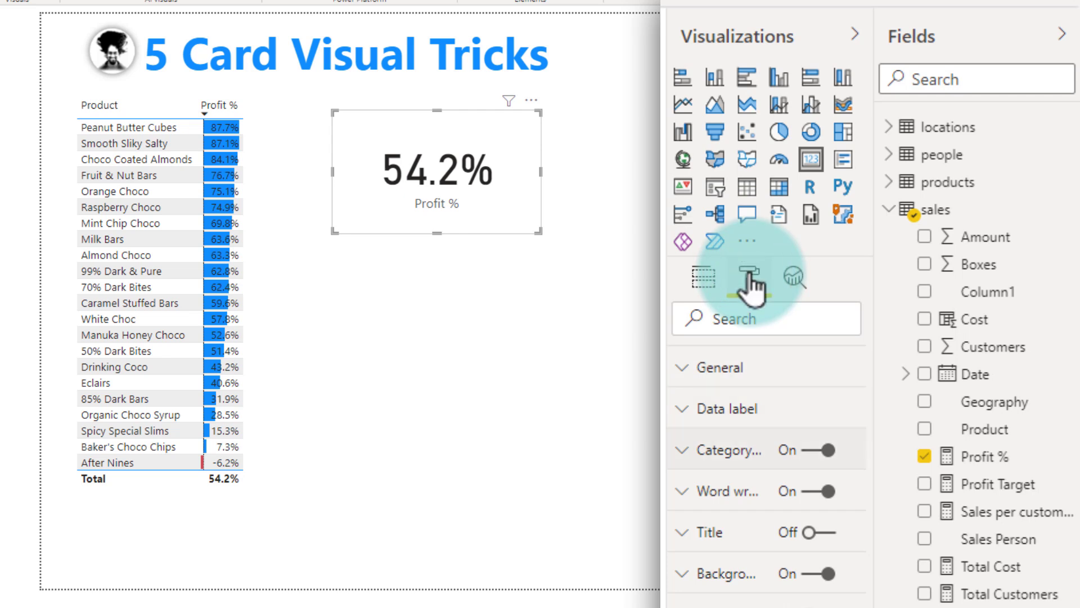
pyautogui.click(858, 460)
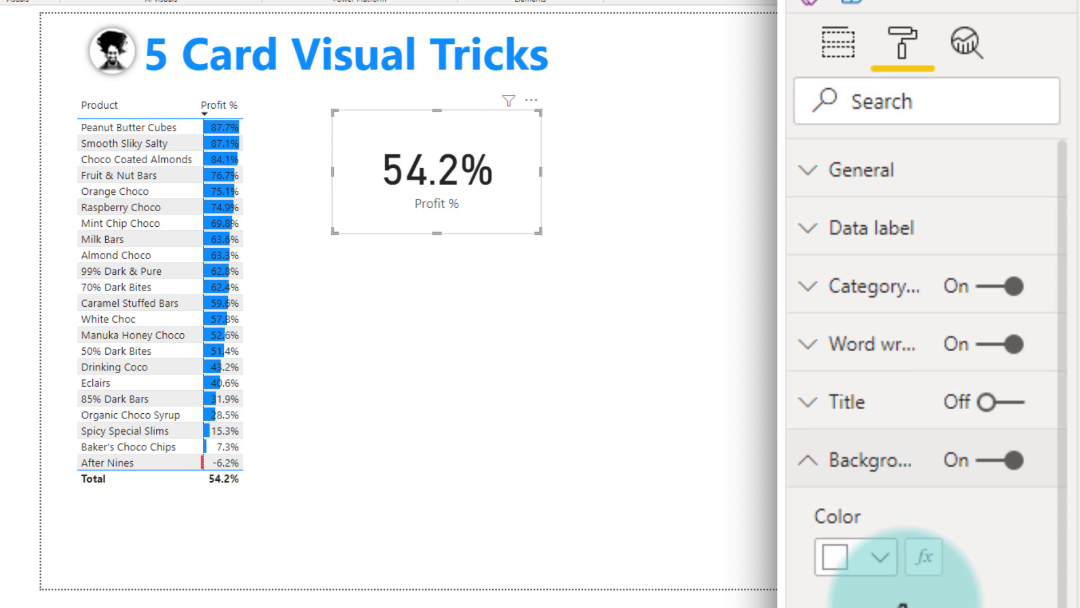
pyautogui.click(878, 557)
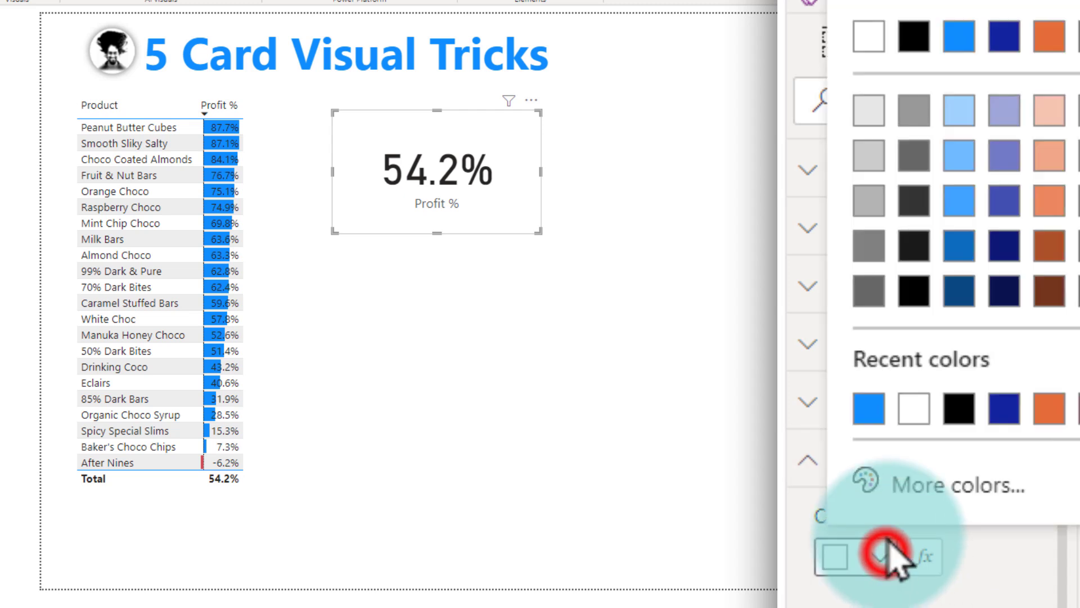
pyautogui.click(963, 44)
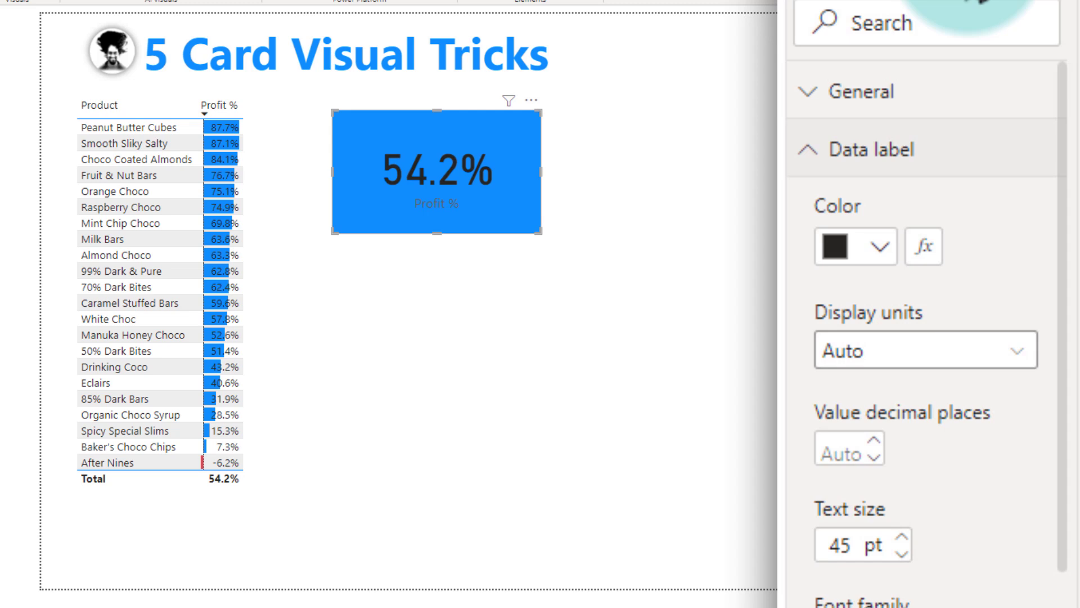
# - Set the card's value font to Segoe UI Bold in white
pyautogui.scroll(-2, 923, 338)
pyautogui.click(879, 542)
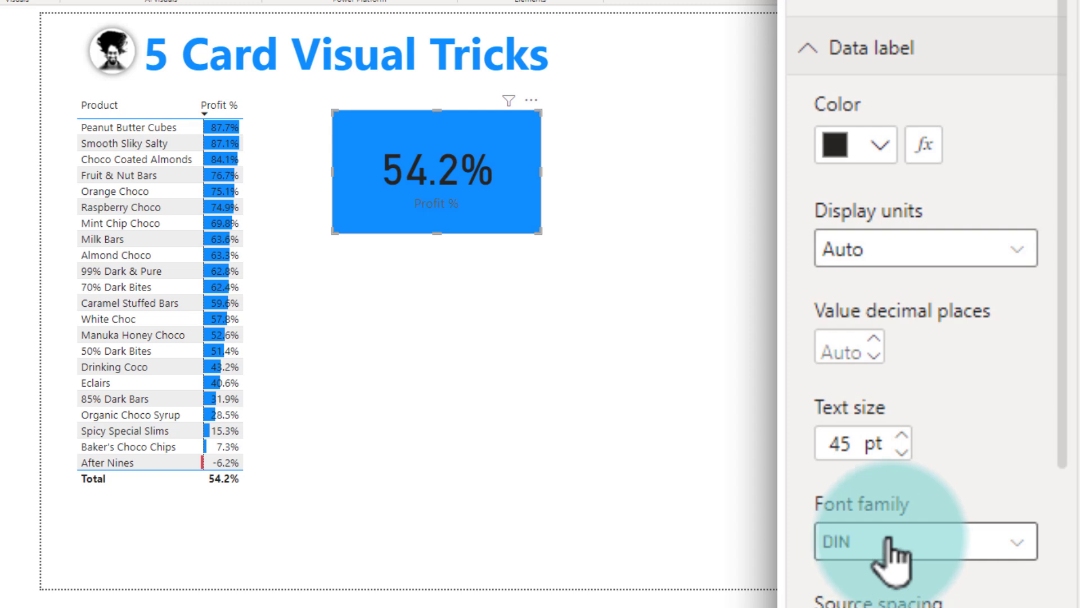
pyautogui.click(891, 558)
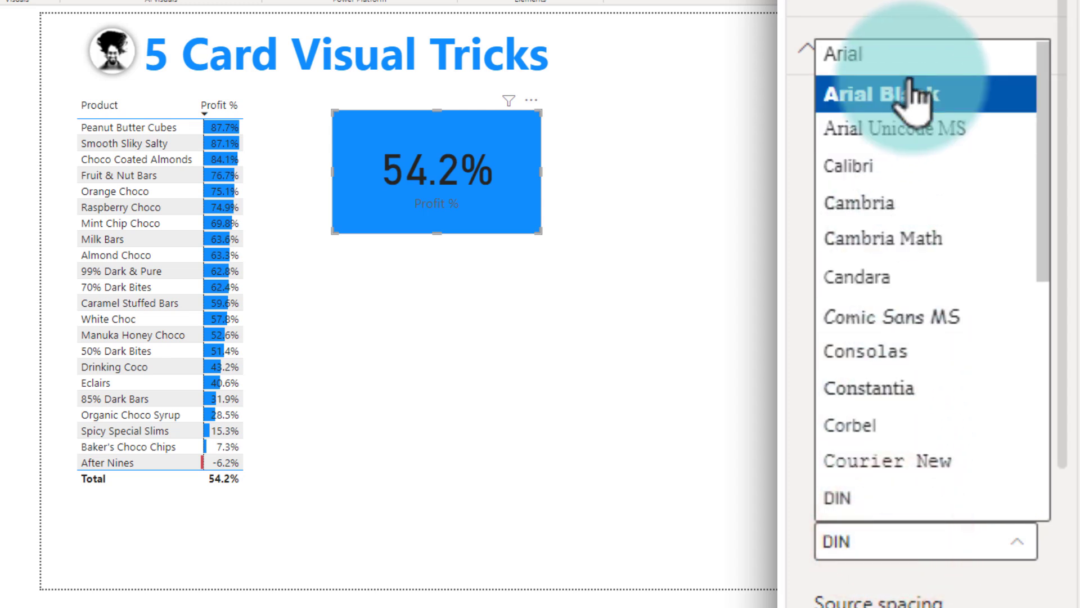
pyautogui.scroll(-5, 977, 318)
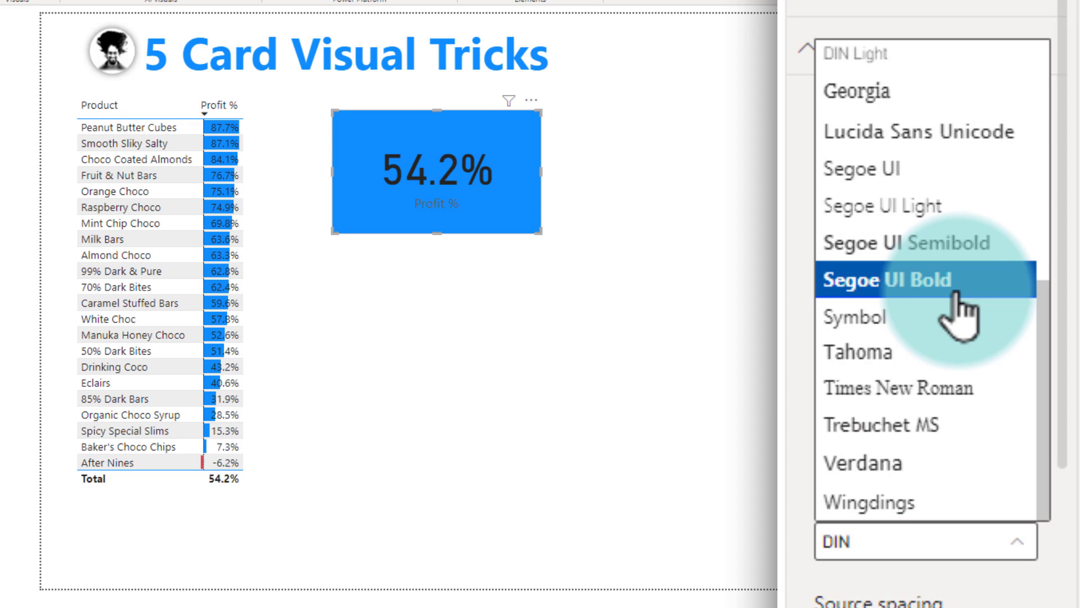
pyautogui.click(914, 284)
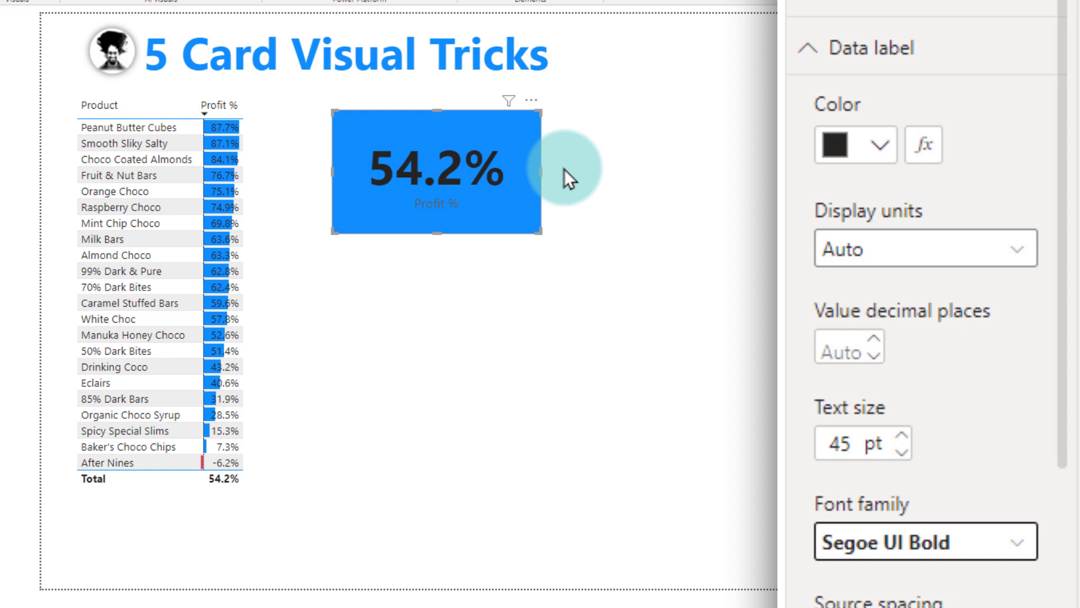
pyautogui.click(879, 145)
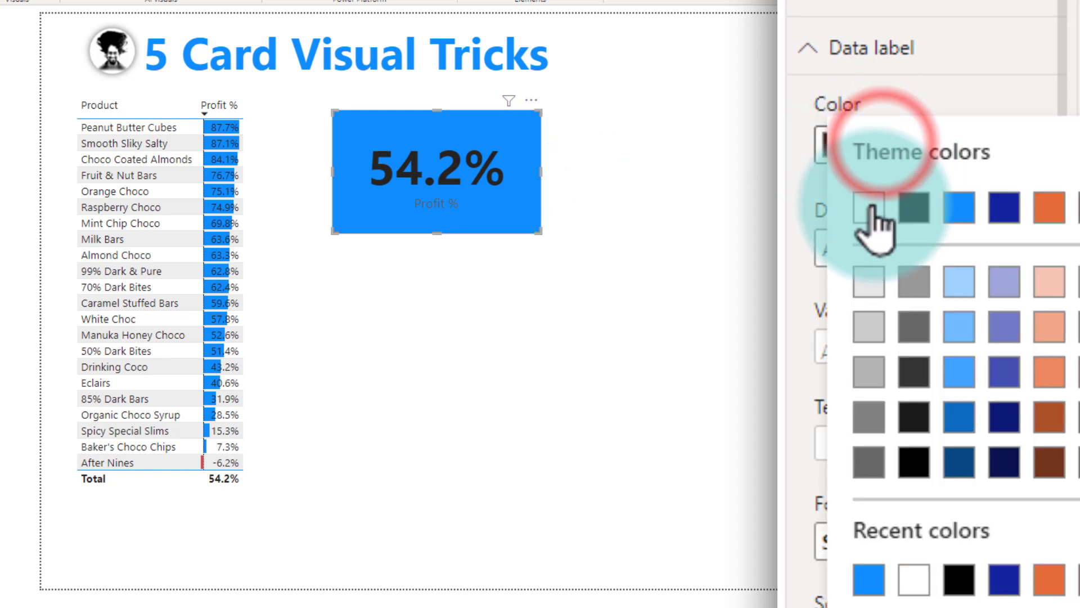
pyautogui.click(874, 206)
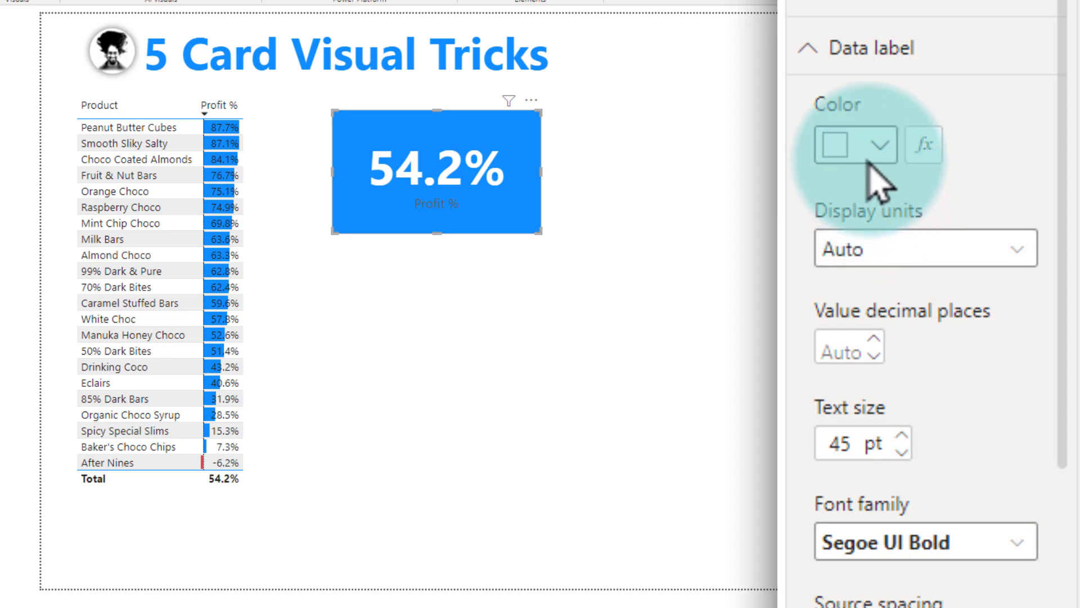
# - Give the Profit % category label a light colour
pyautogui.click(855, 51)
pyautogui.click(872, 108)
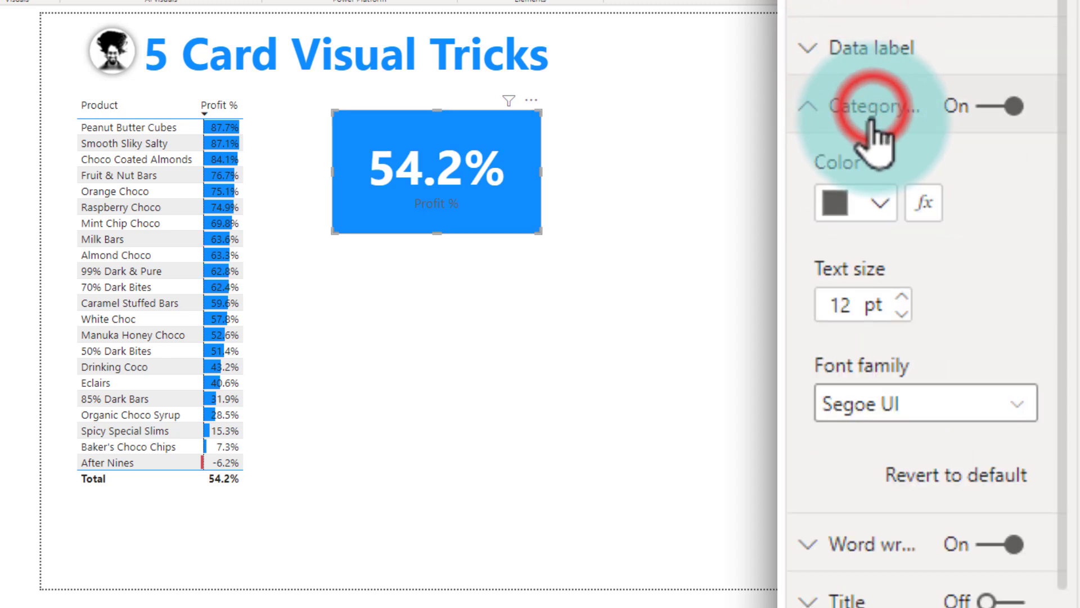
pyautogui.click(877, 197)
pyautogui.click(958, 352)
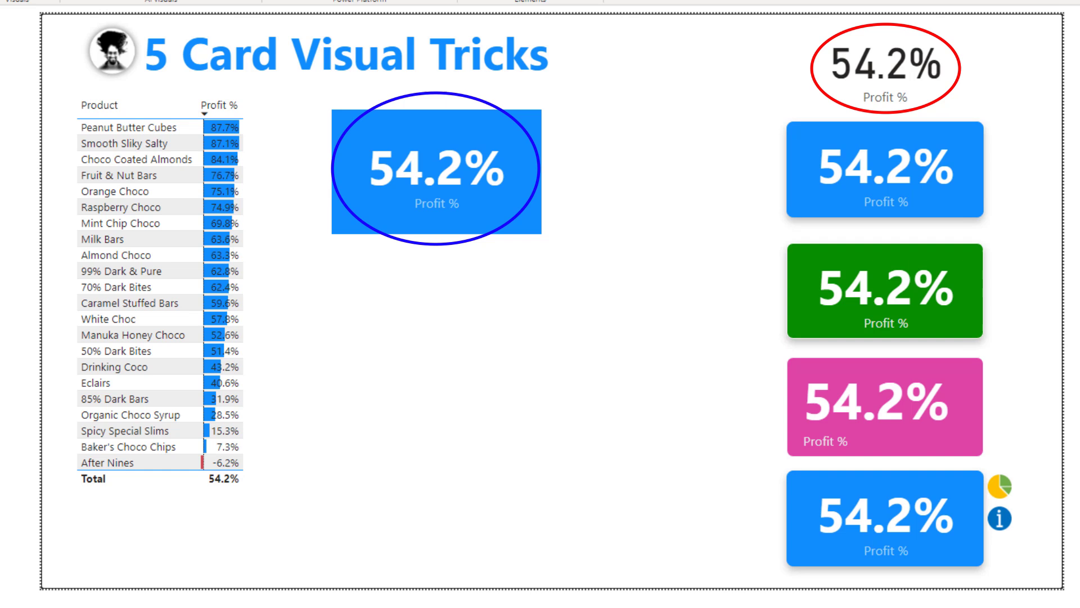
# - Turn on the new card's border with a corner radius of 10
pyautogui.click(521, 218)
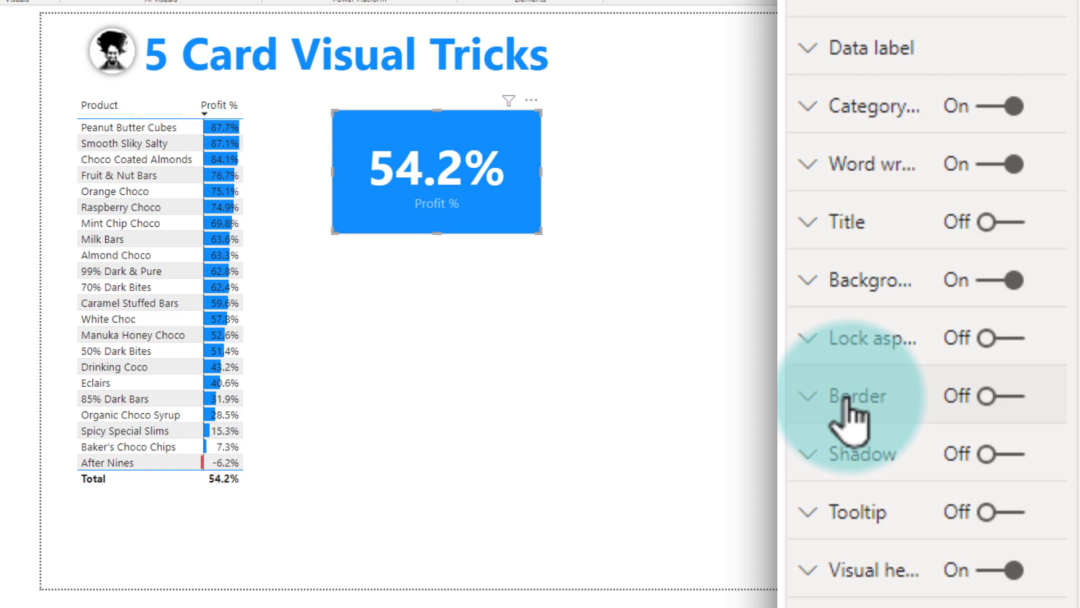
pyautogui.click(848, 397)
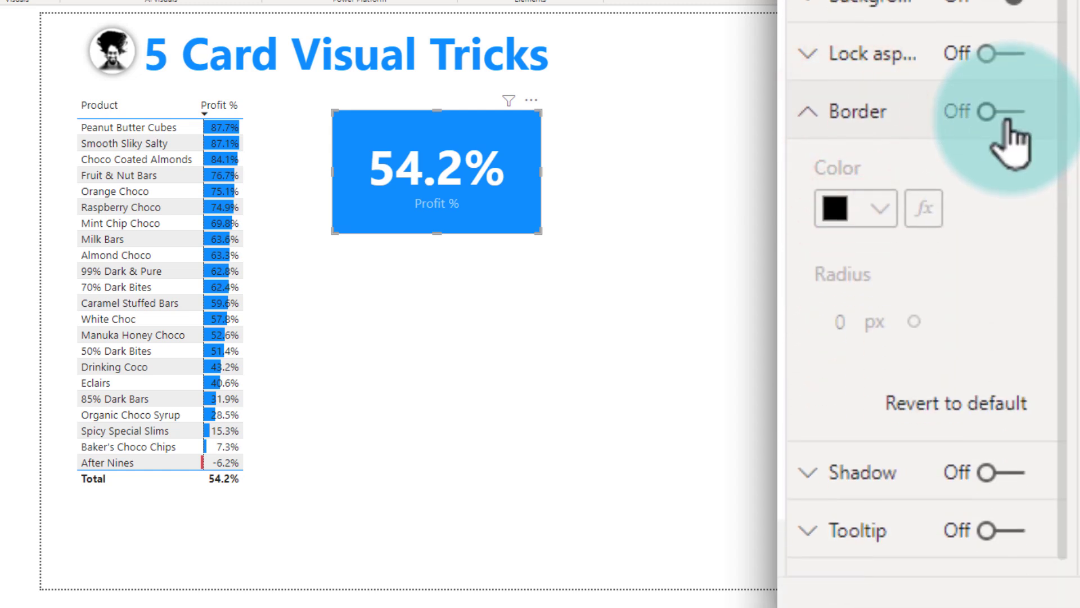
pyautogui.click(1007, 116)
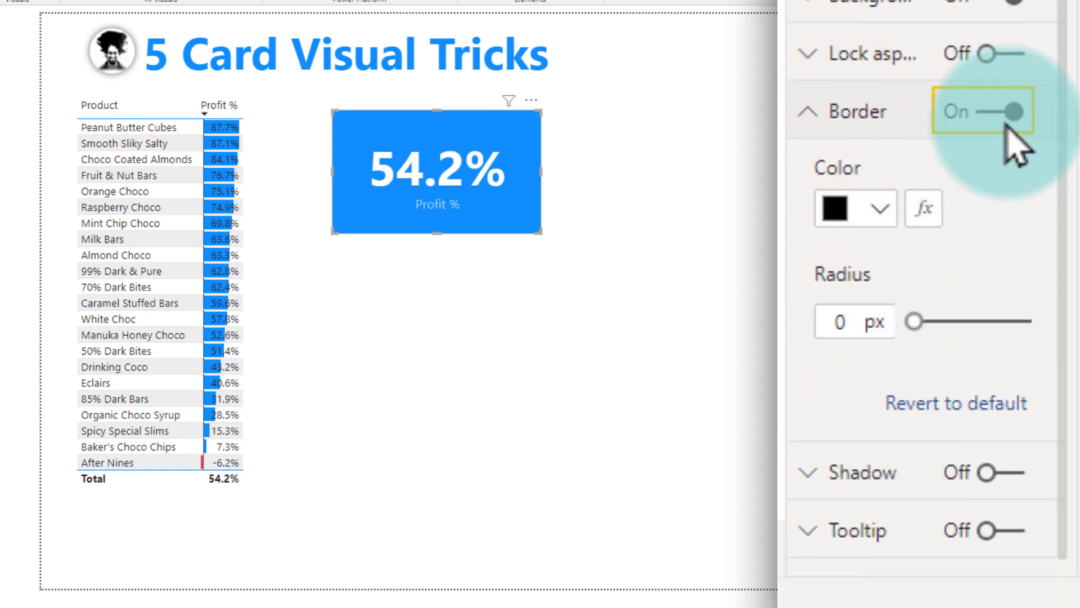
pyautogui.click(841, 322)
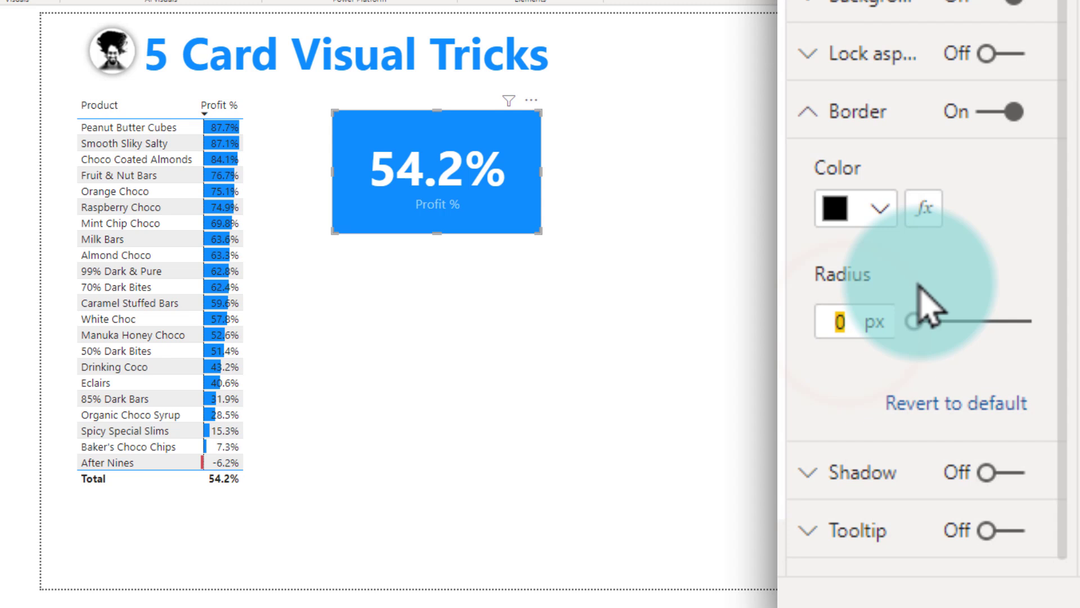
pyautogui.write('10')
pyautogui.click(528, 266)
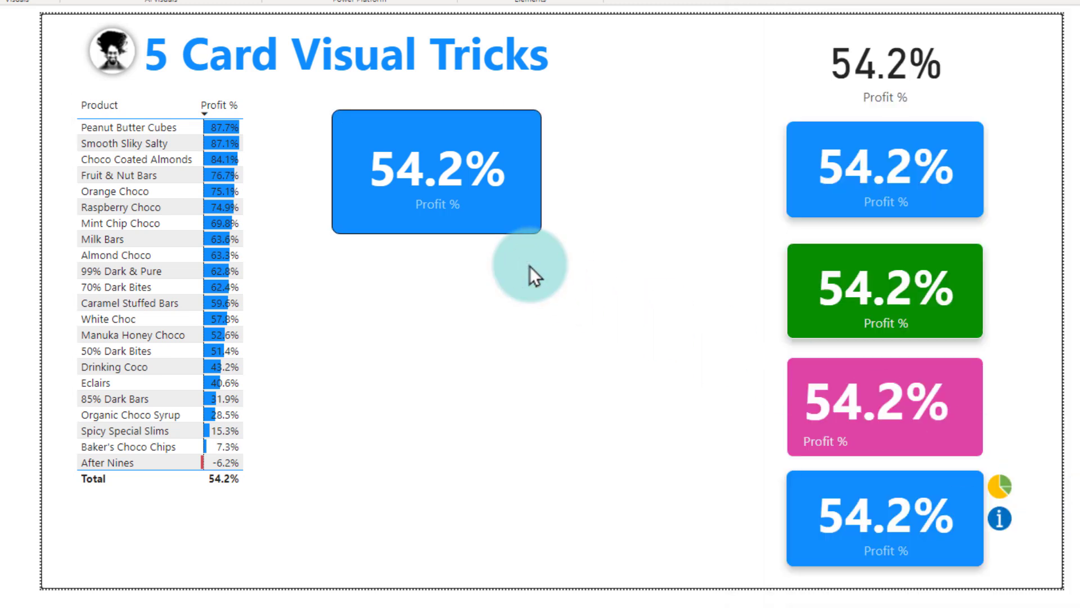
pyautogui.click(527, 223)
pyautogui.click(535, 360)
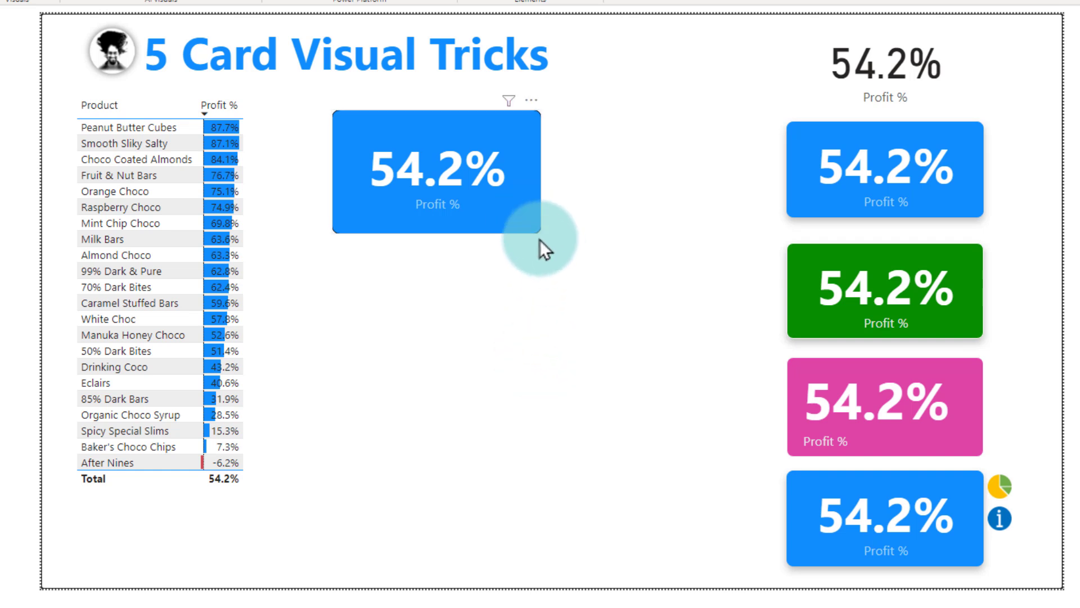
# - Make the Profit % card's border colour blue
pyautogui.click(505, 208)
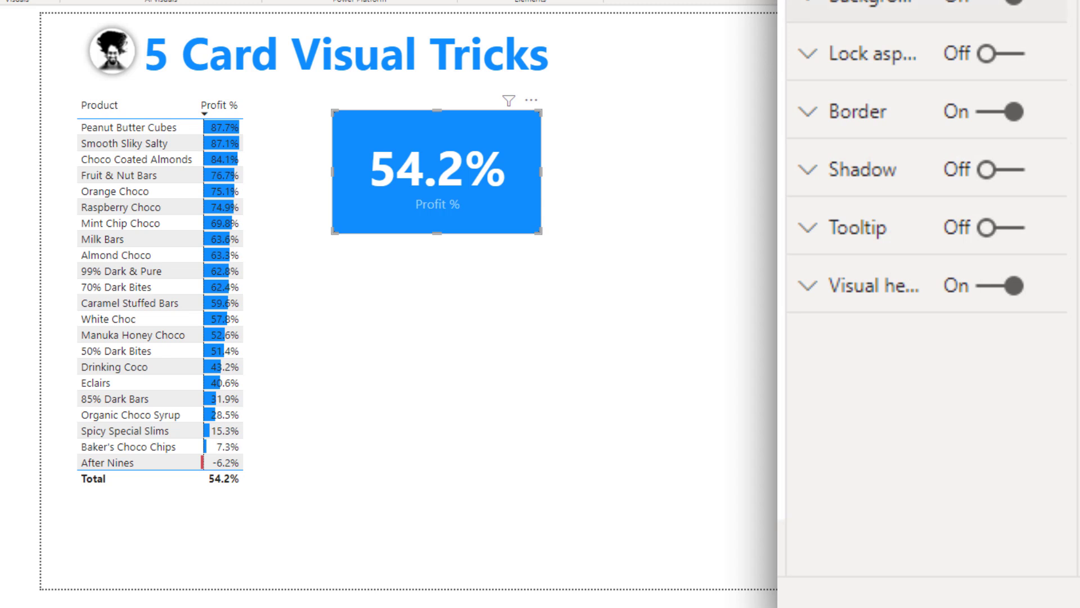
pyautogui.click(861, 112)
pyautogui.click(886, 209)
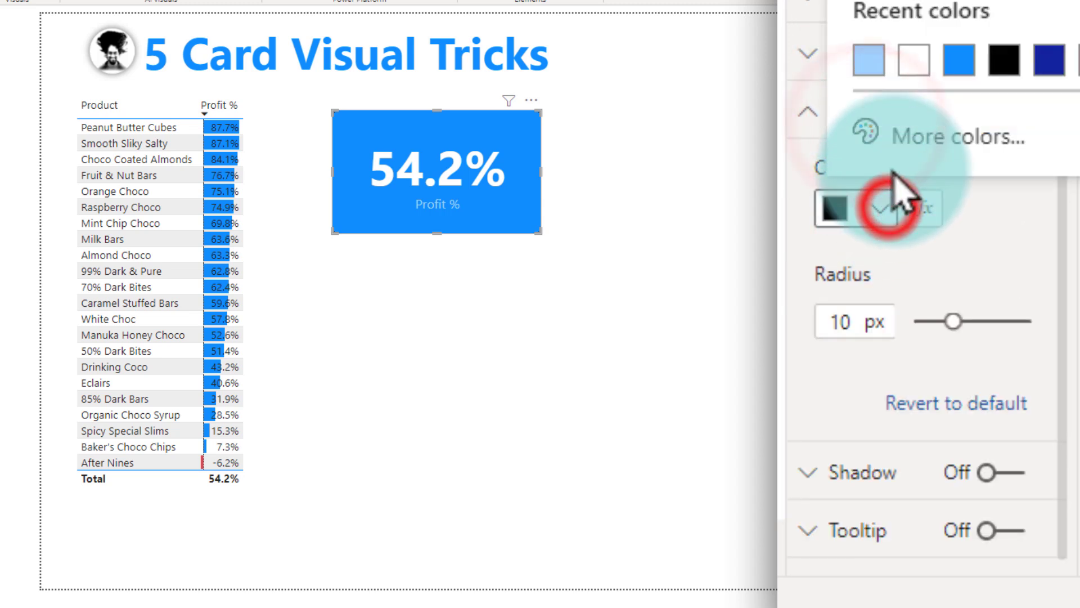
pyautogui.click(958, 60)
pyautogui.click(681, 262)
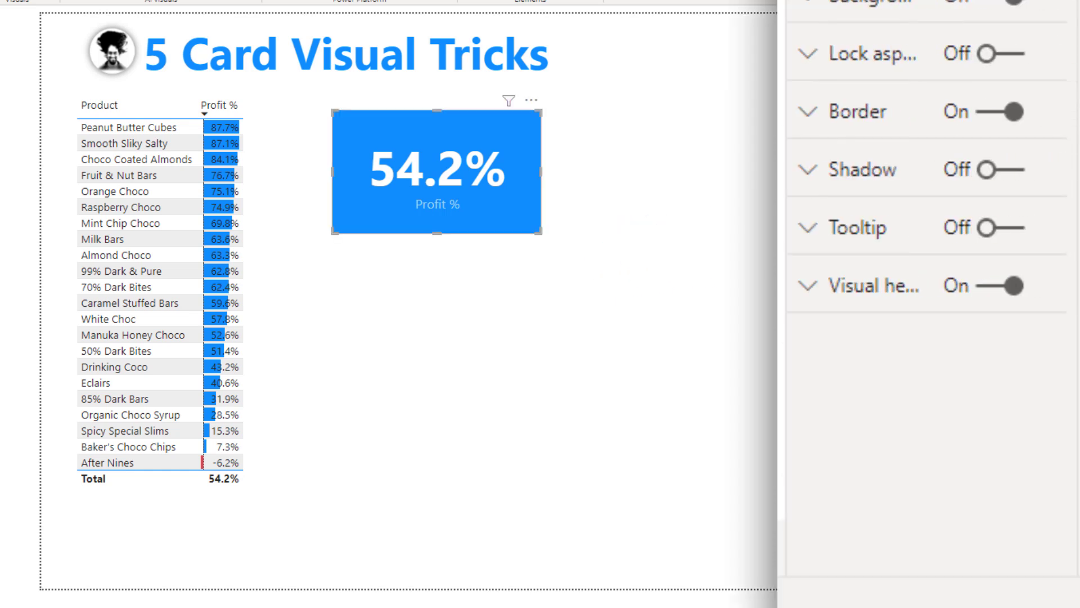
# - Turn on the card's drop shadow
pyautogui.click(855, 172)
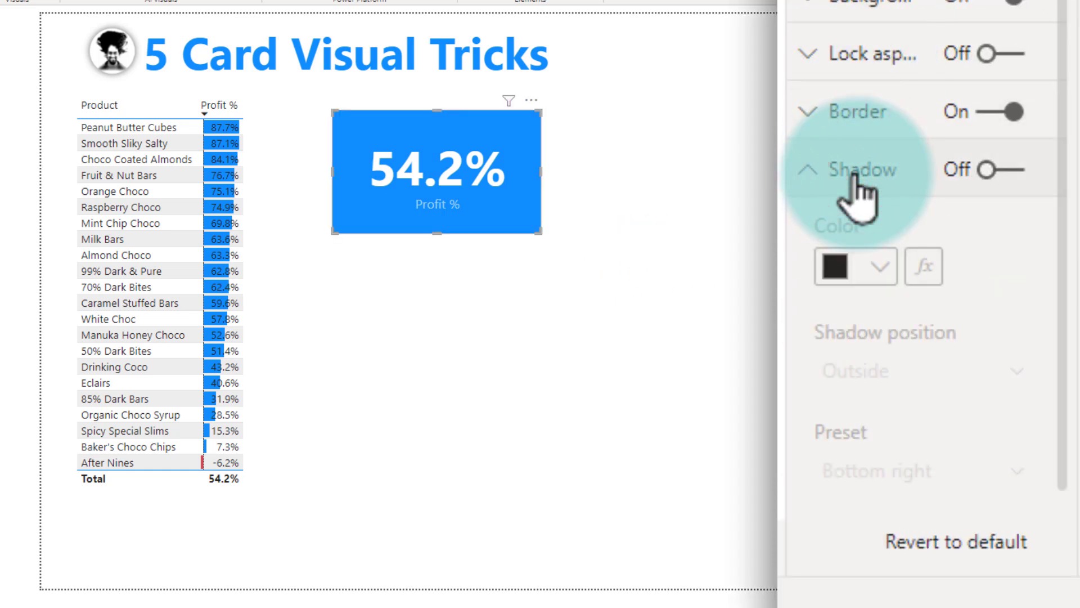
pyautogui.click(1011, 169)
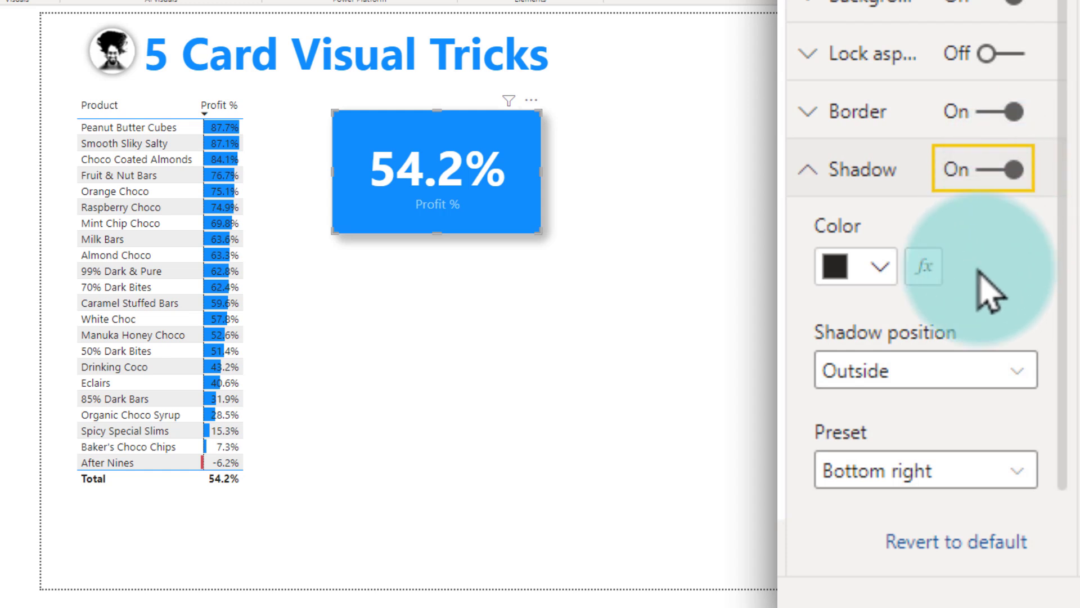
pyautogui.scroll(-2, 976, 334)
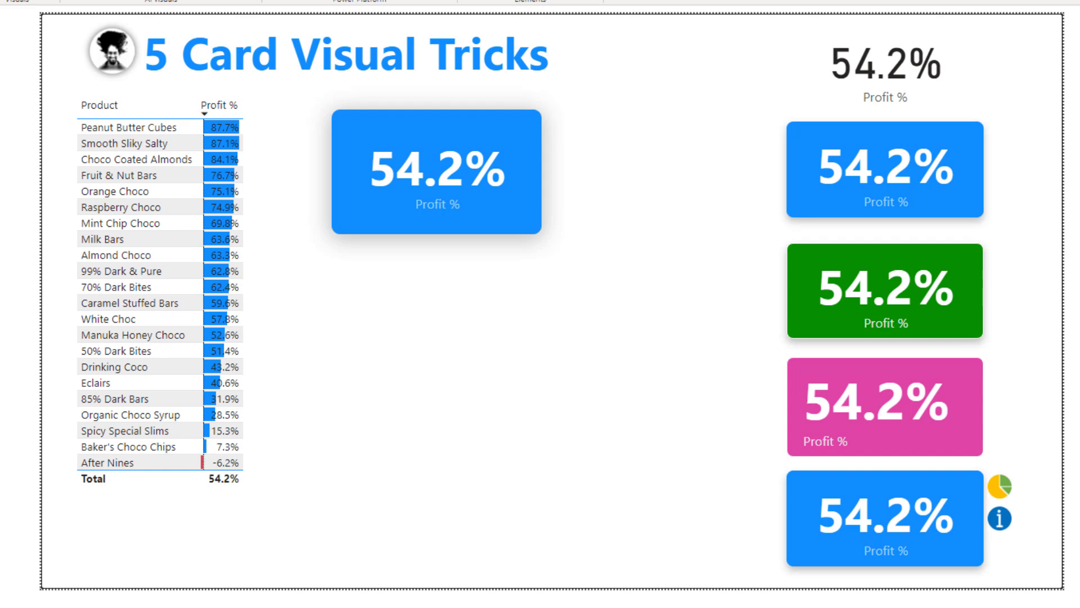
# - Cross-filter the cards by Drinking Coco, then After Nines, so they show -6.2%
pyautogui.click(518, 217)
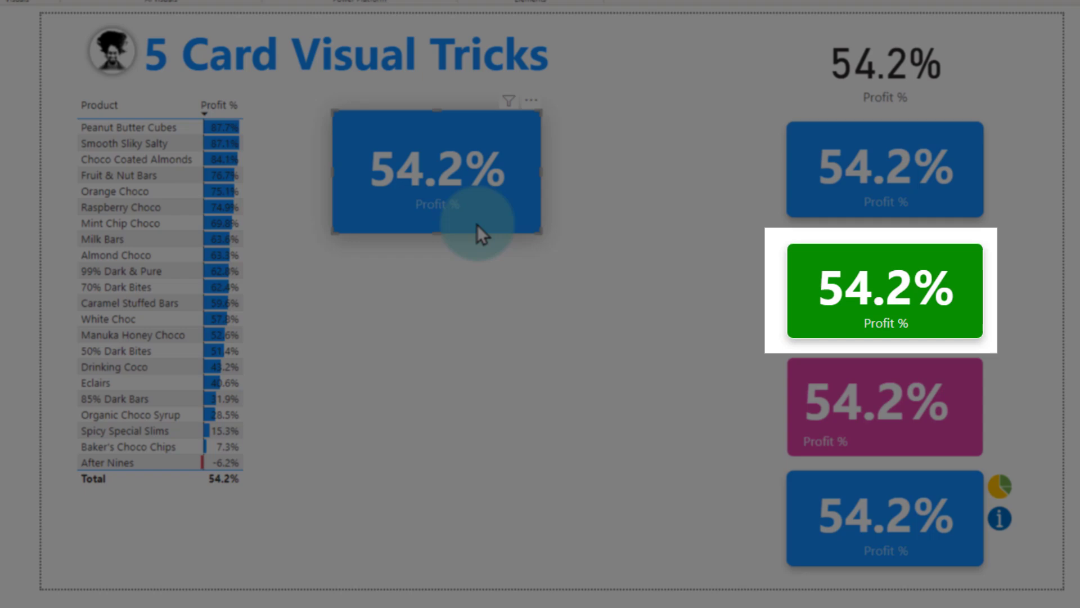
pyautogui.click(144, 366)
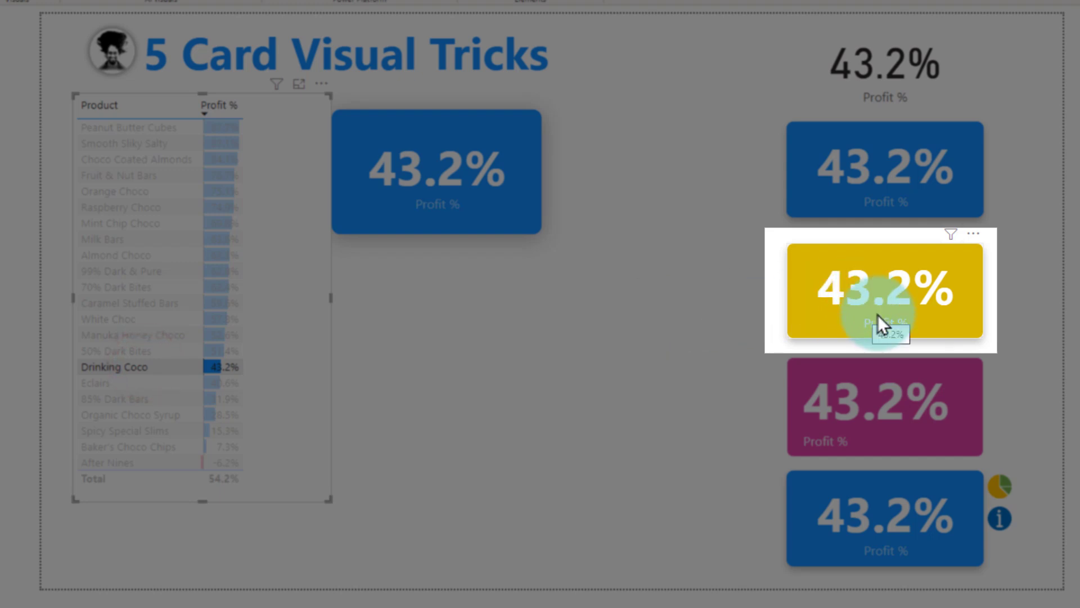
pyautogui.click(167, 463)
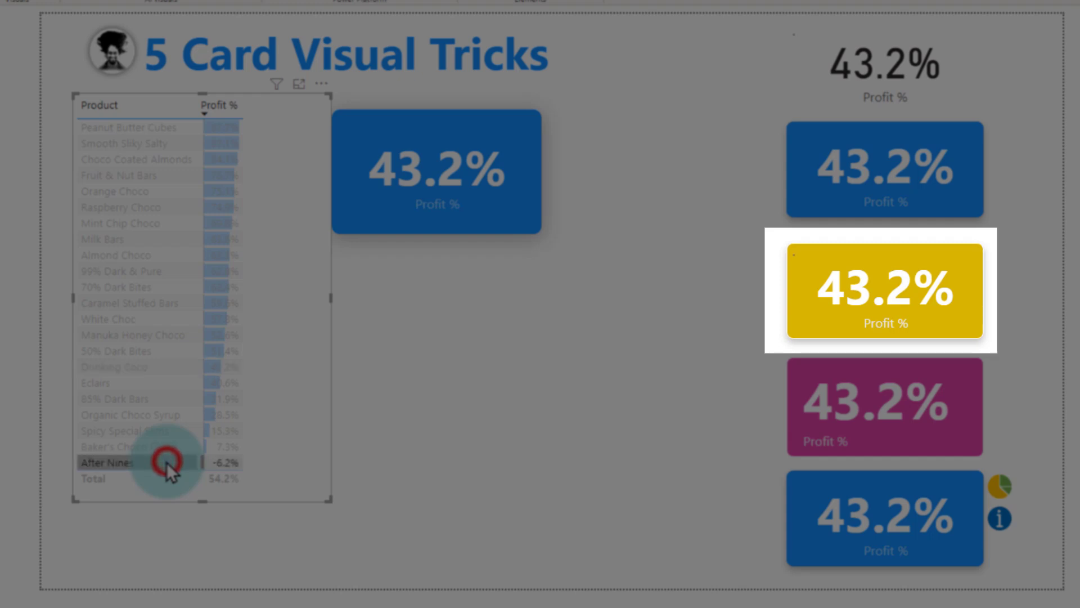
pyautogui.click(446, 420)
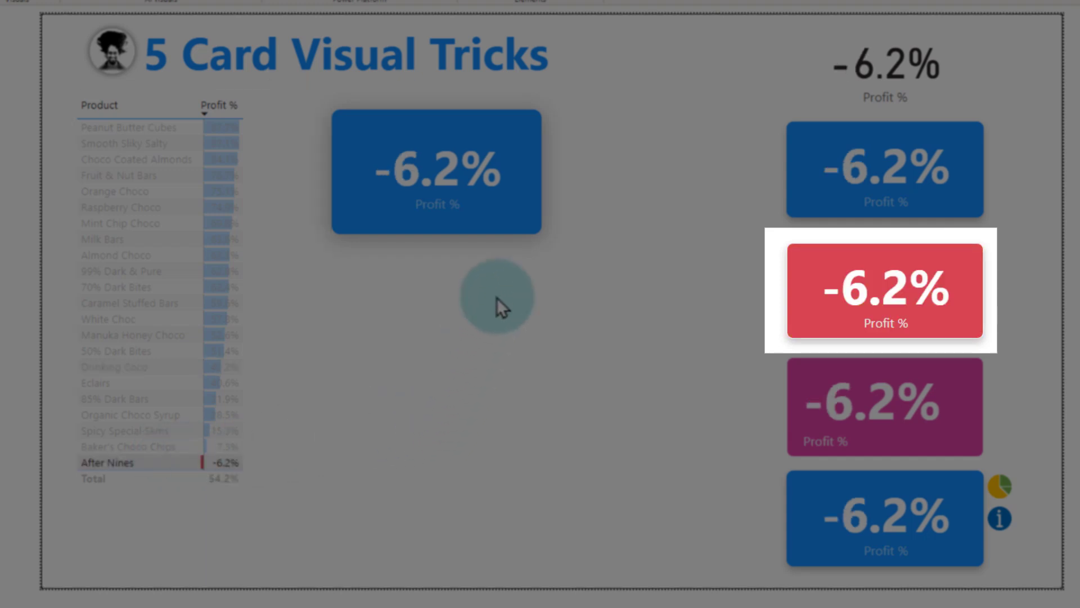
pyautogui.click(526, 228)
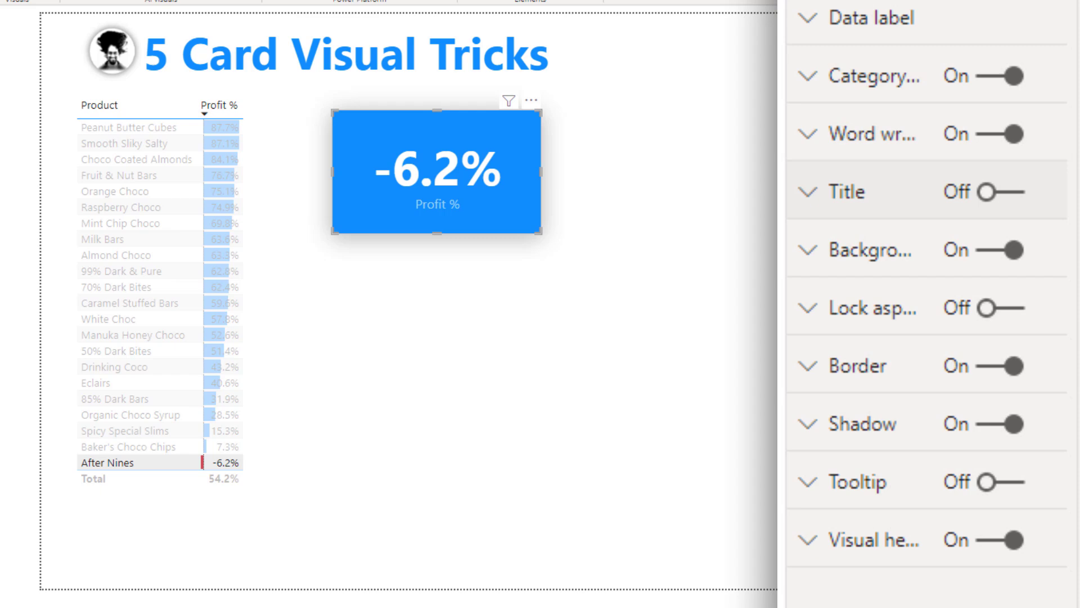
# - Expand the top-left card's Background settings, briefly checking the Data label and Category sections
pyautogui.click(852, 250)
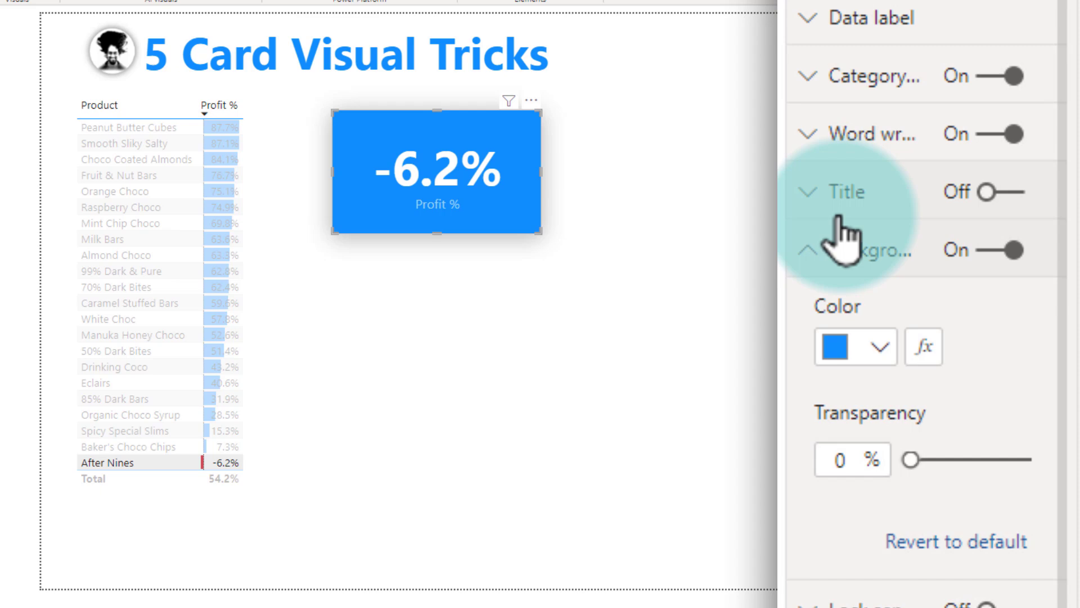
pyautogui.click(855, 22)
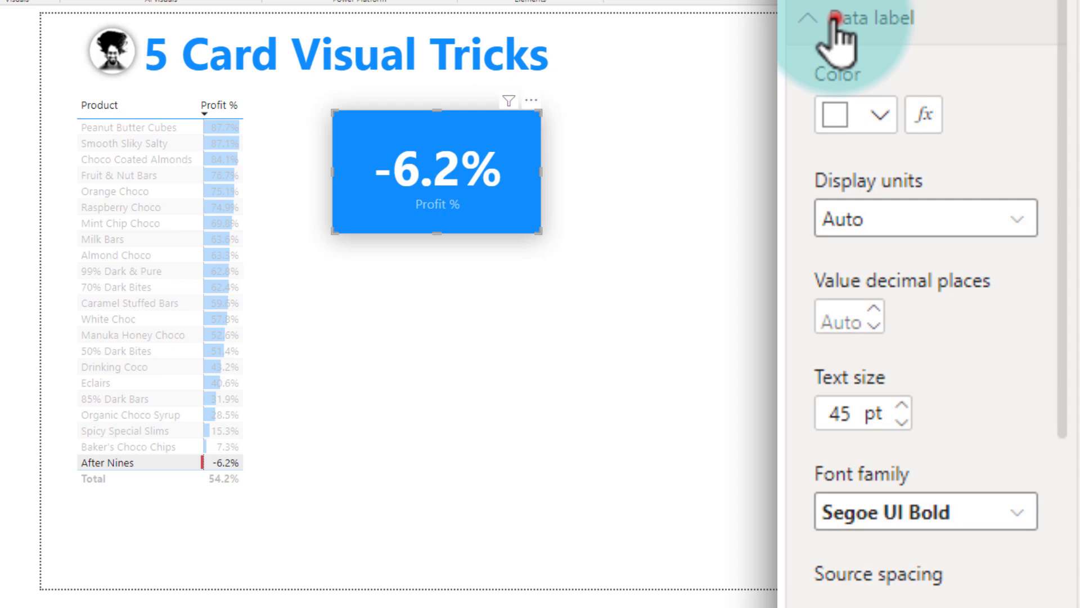
pyautogui.click(838, 25)
pyautogui.click(850, 76)
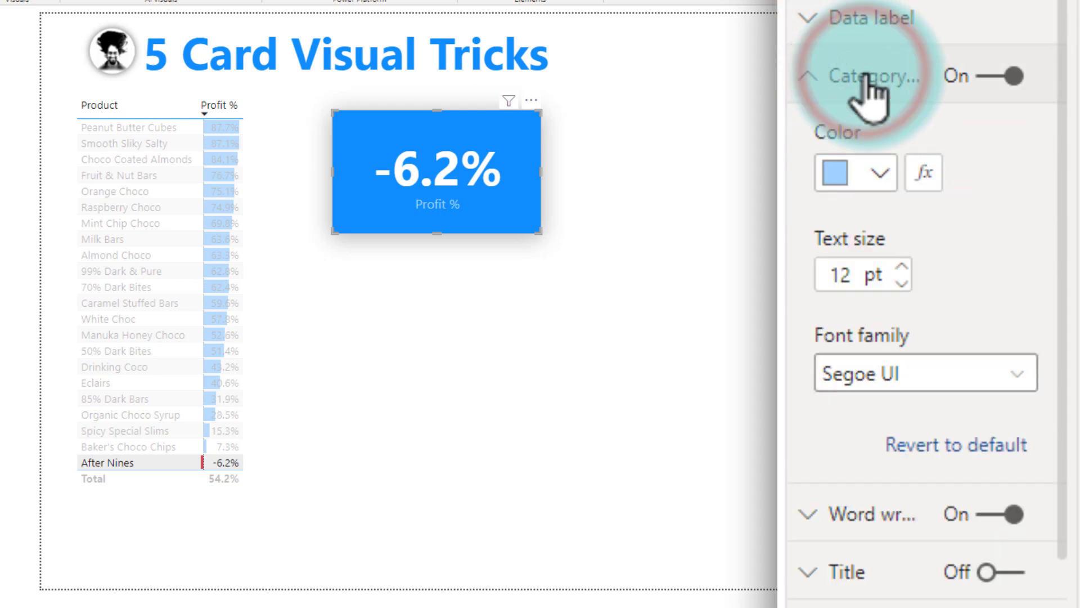
pyautogui.click(875, 82)
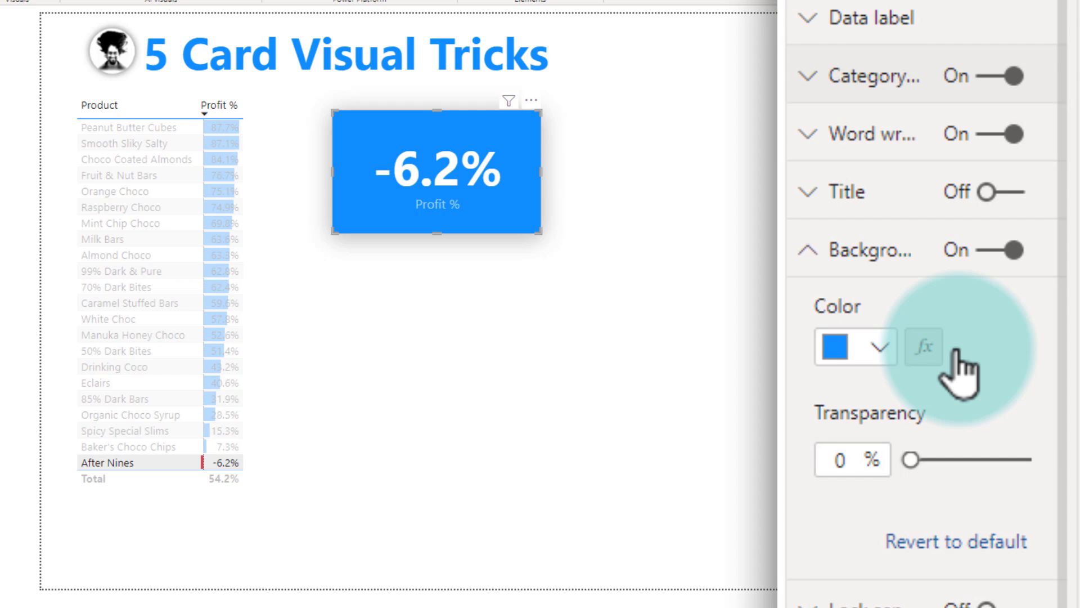
# - Open conditional formatting for the card's background colour and set Format by to Rules
pyautogui.click(924, 346)
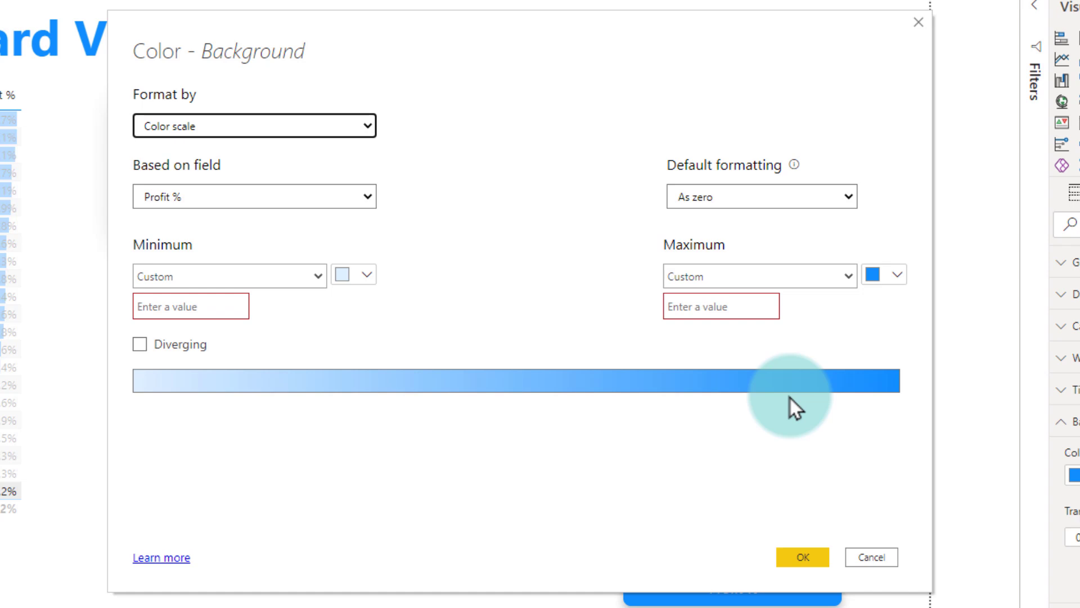
pyautogui.click(301, 127)
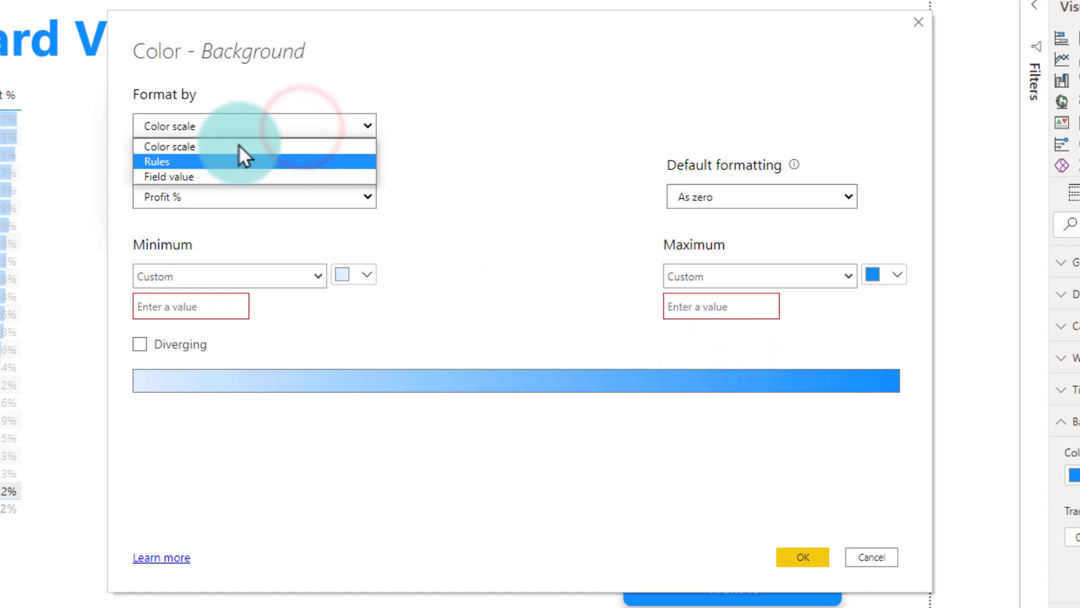
pyautogui.click(183, 162)
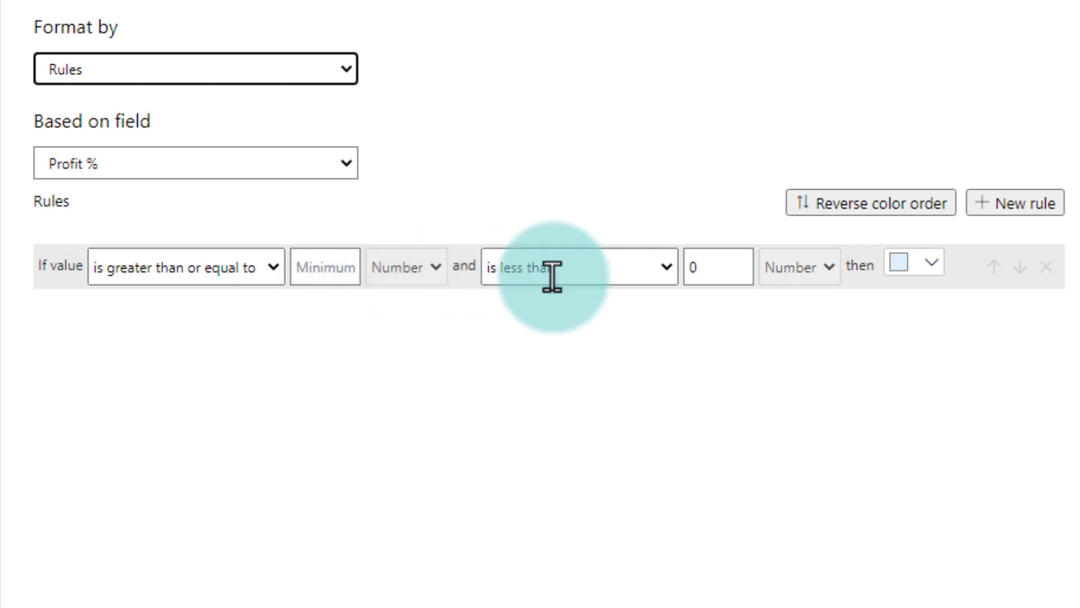
# - Add rules colouring Profit % below 0 red and from 0 to 0.5 gold
pyautogui.click(735, 266)
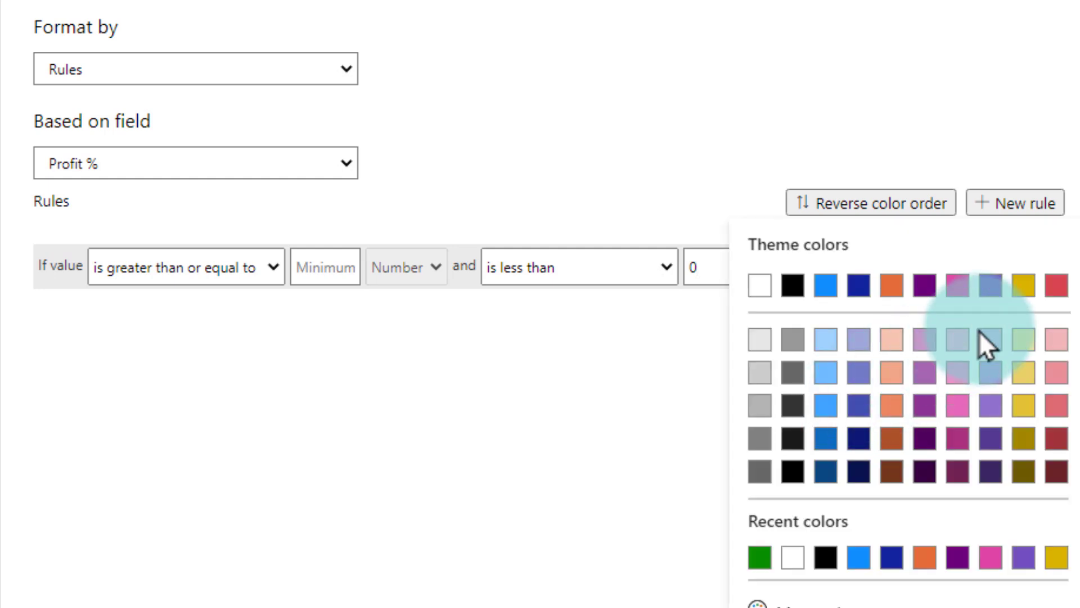
pyautogui.click(1054, 286)
pyautogui.click(979, 219)
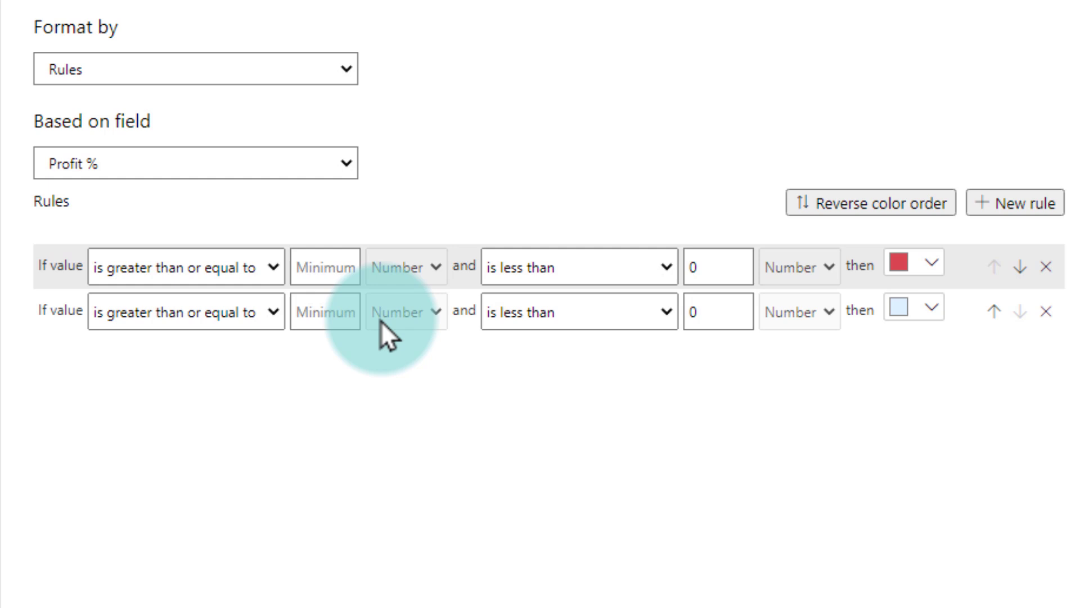
pyautogui.write('0')
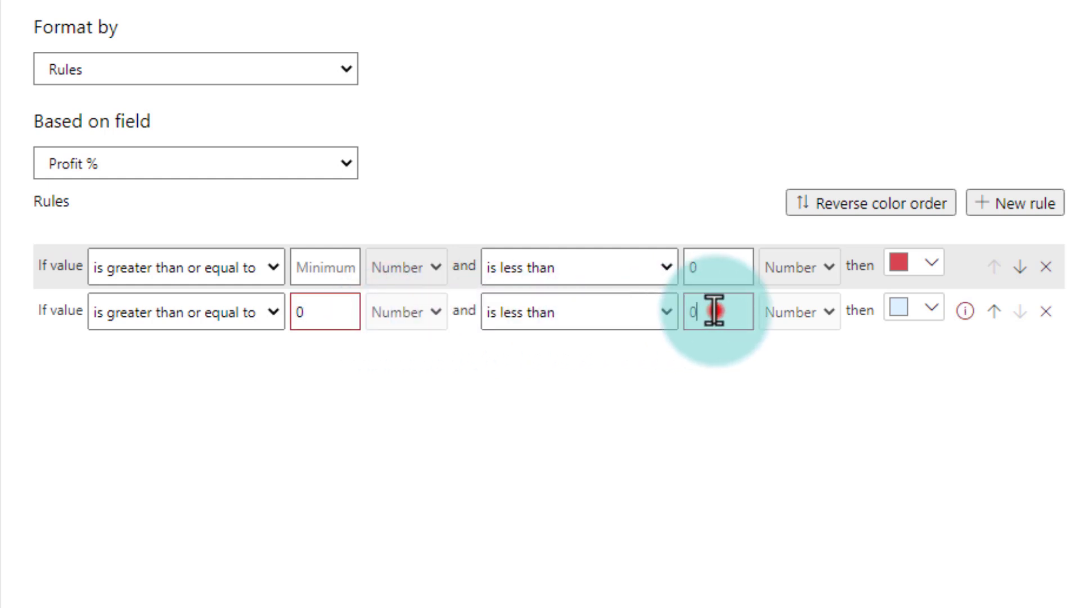
pyautogui.click(730, 312)
pyautogui.write('.5')
pyautogui.click(930, 309)
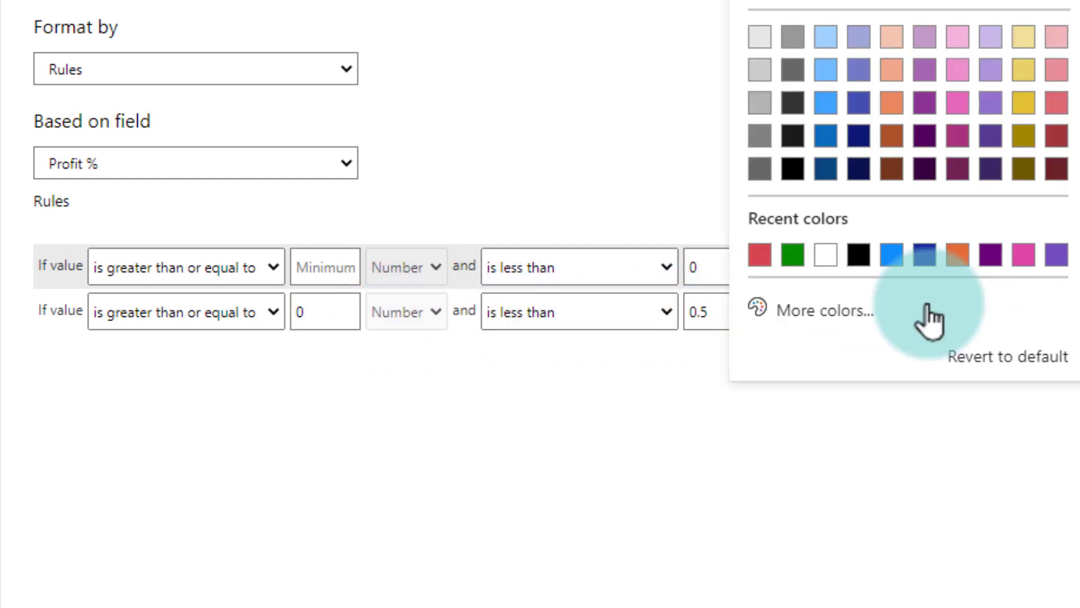
pyautogui.click(1029, 4)
# - Add a third rule colouring Profit % of 0.5 and above green, then confirm
pyautogui.click(1016, 203)
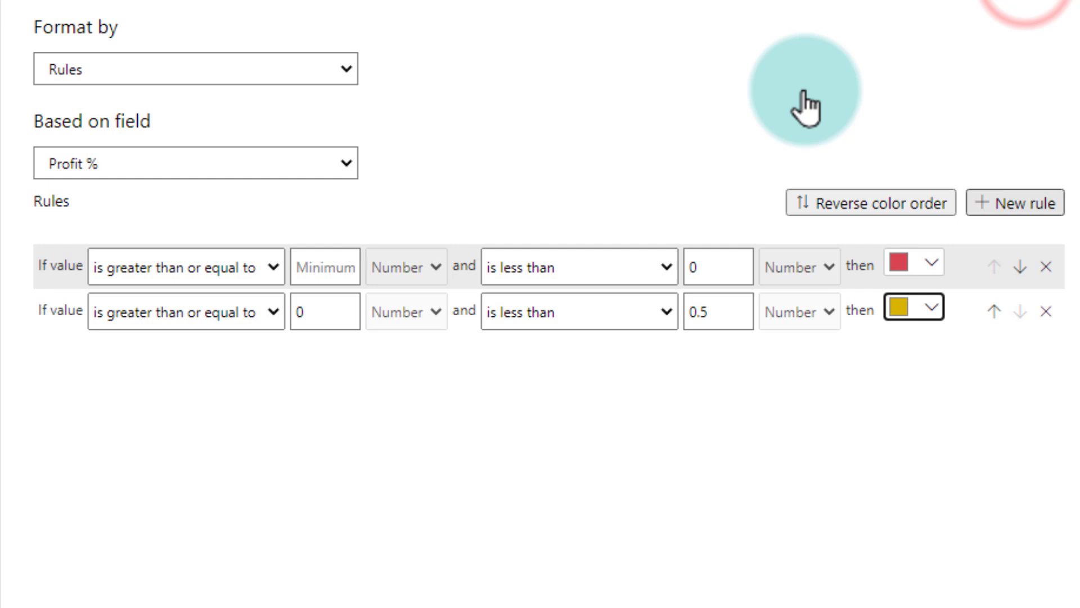
pyautogui.click(325, 357)
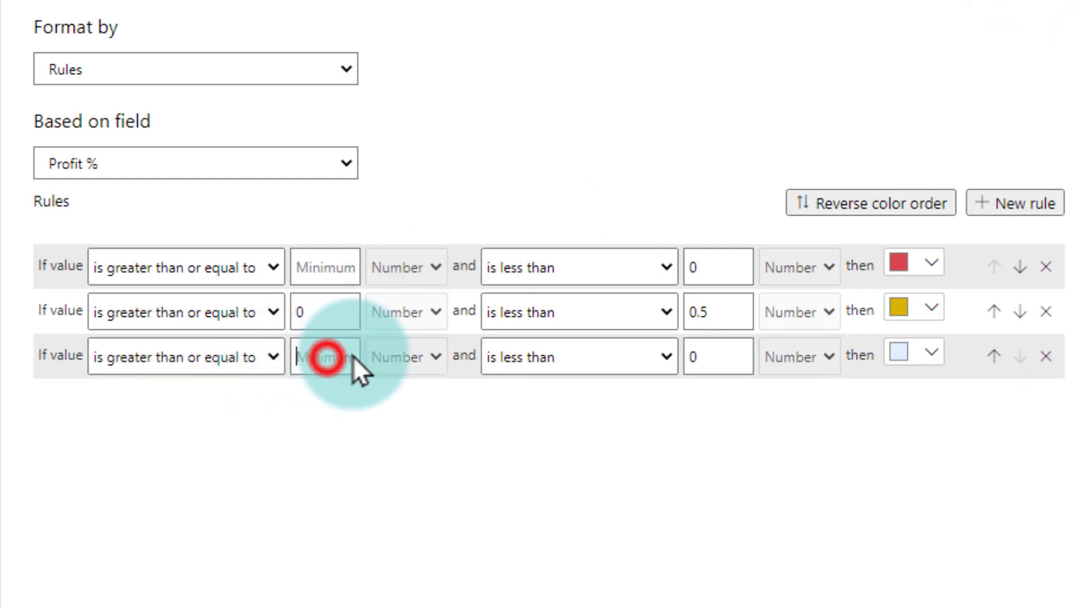
pyautogui.write('0.5')
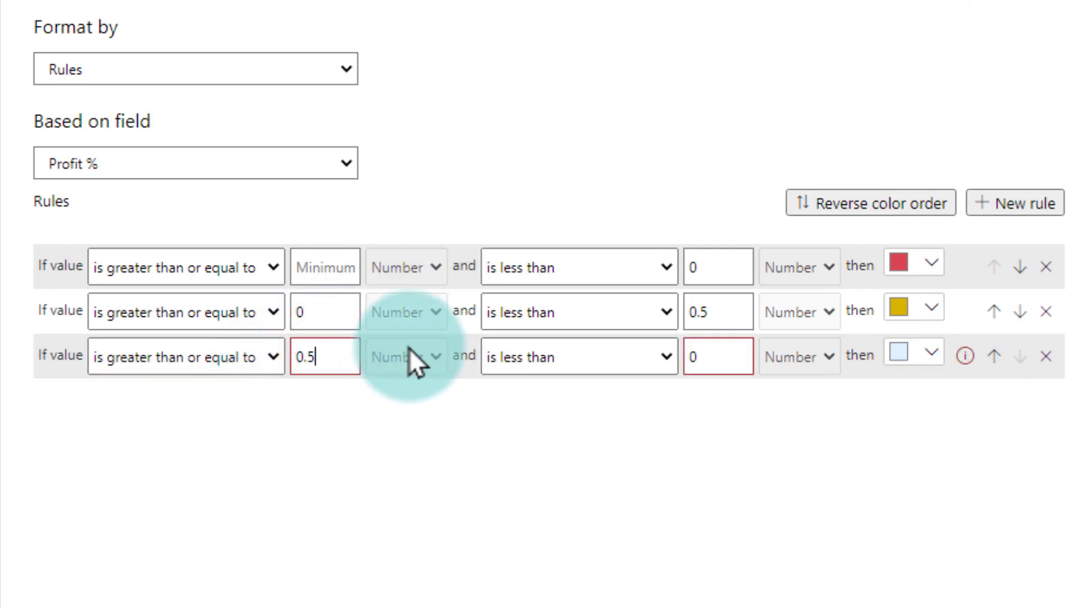
pyautogui.press('Tab')
pyautogui.click(700, 355)
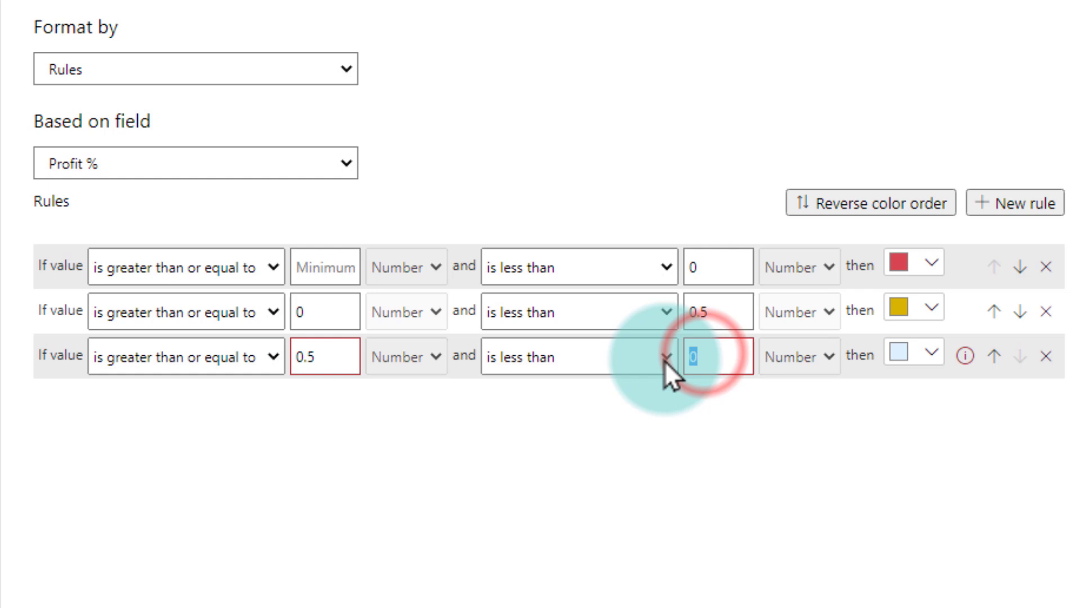
pyautogui.press('BackSpace')
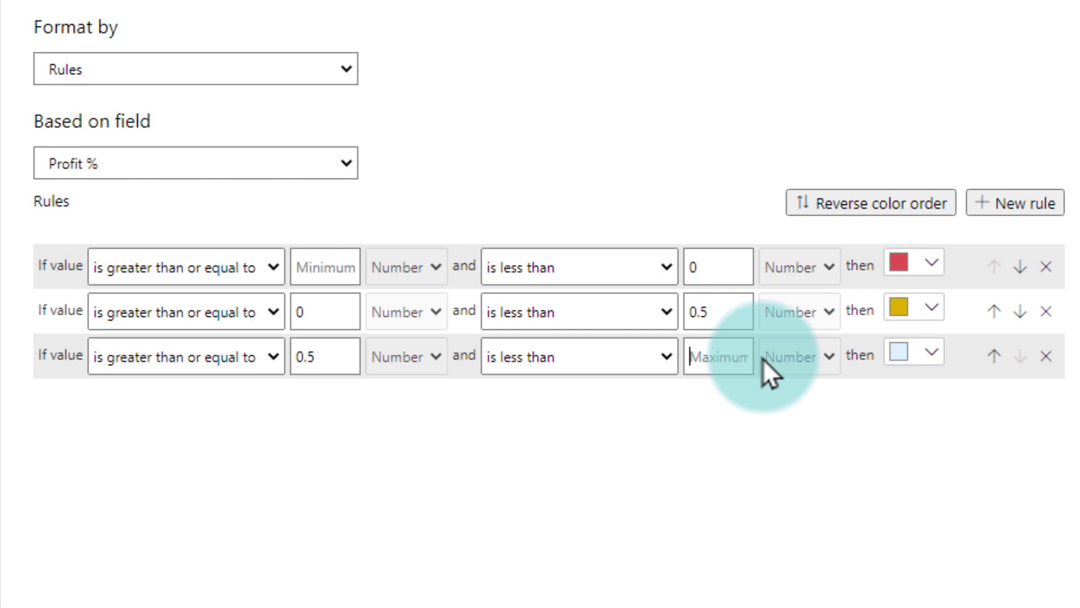
pyautogui.click(929, 355)
pyautogui.click(825, 256)
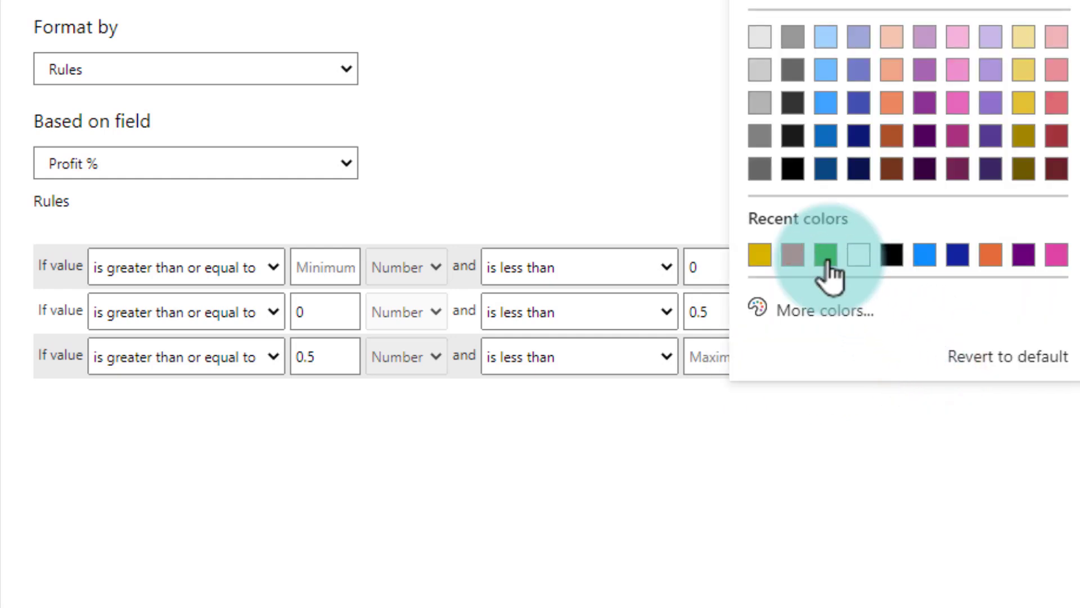
pyautogui.click(859, 417)
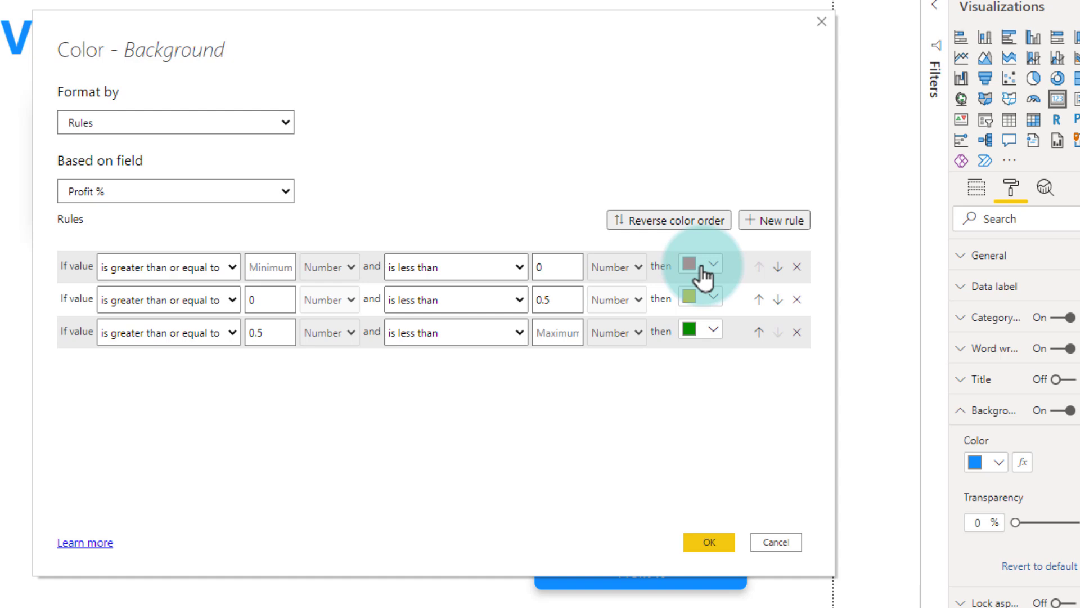
# - Apply the rules, filter through Mint Chip Choco, Peanut Butter Cubes and Eclairs, and select the gold 40.6% card
pyautogui.click(707, 542)
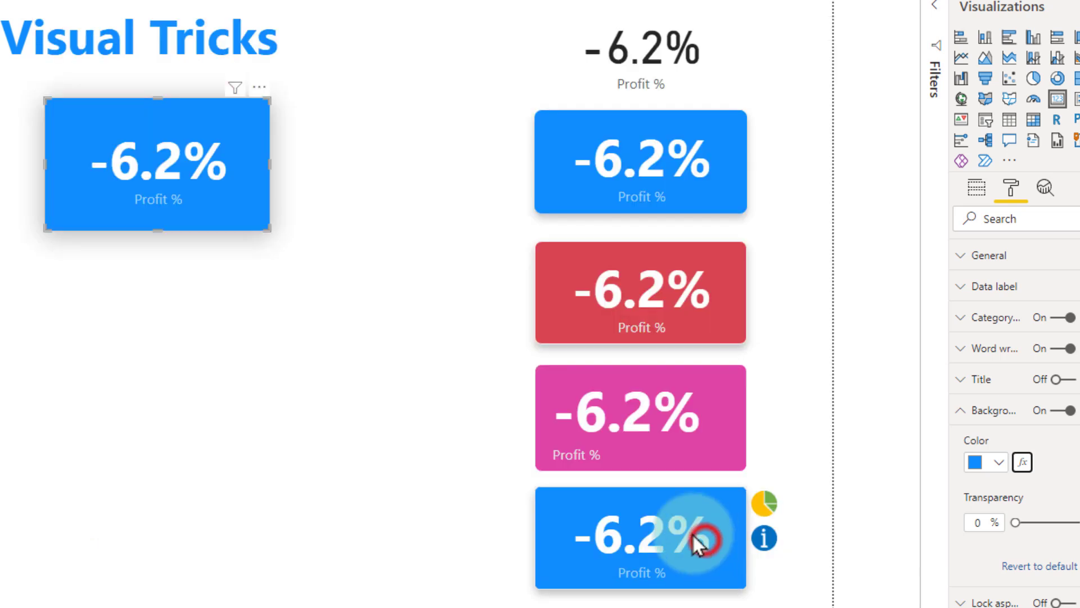
pyautogui.click(405, 380)
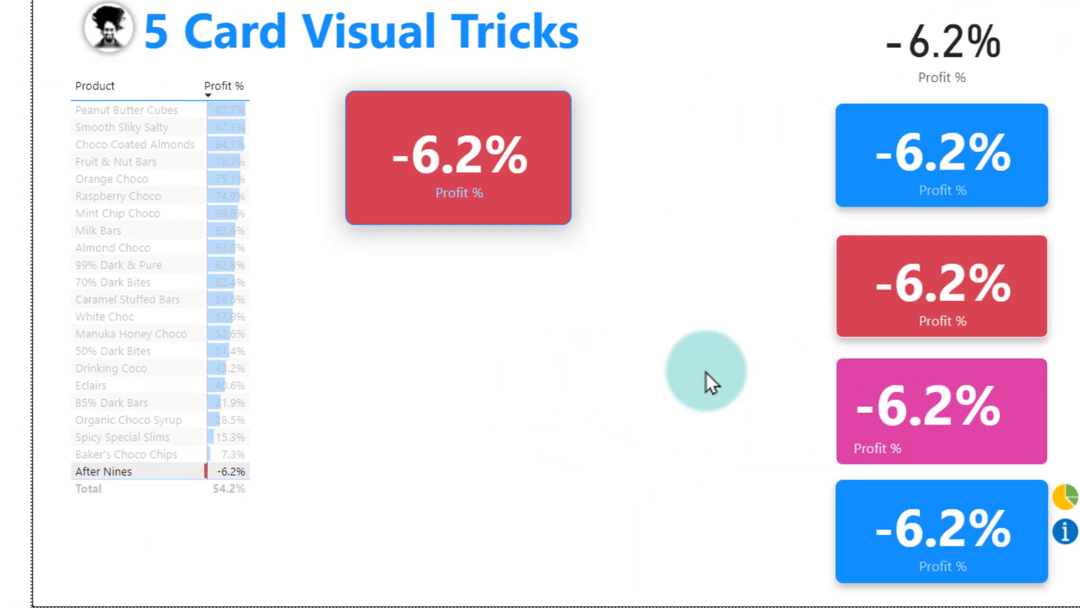
pyautogui.click(119, 216)
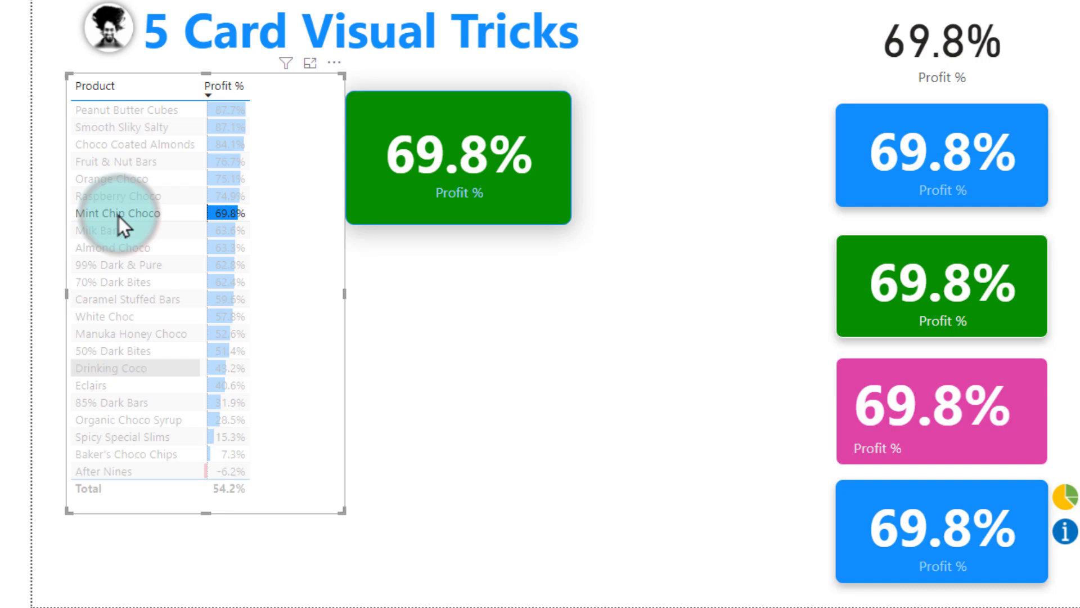
pyautogui.click(123, 111)
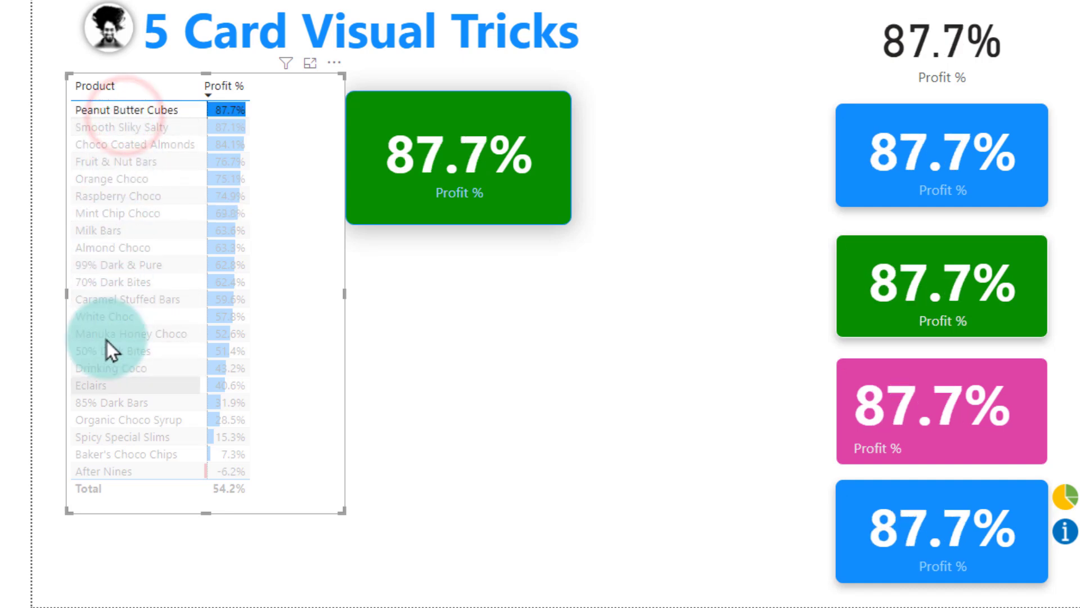
pyautogui.click(103, 385)
pyautogui.click(614, 337)
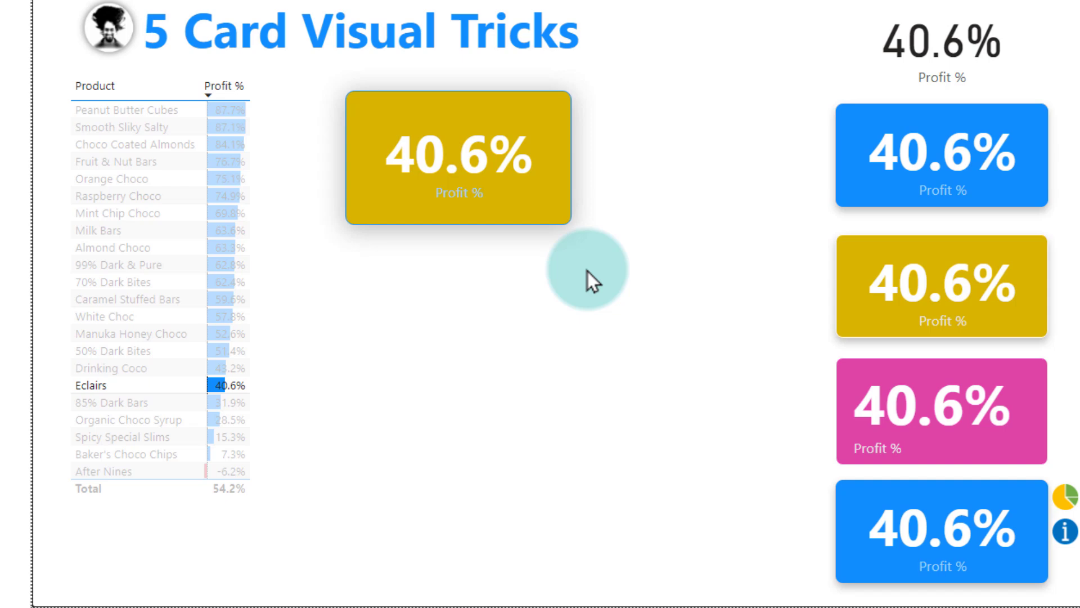
pyautogui.click(554, 152)
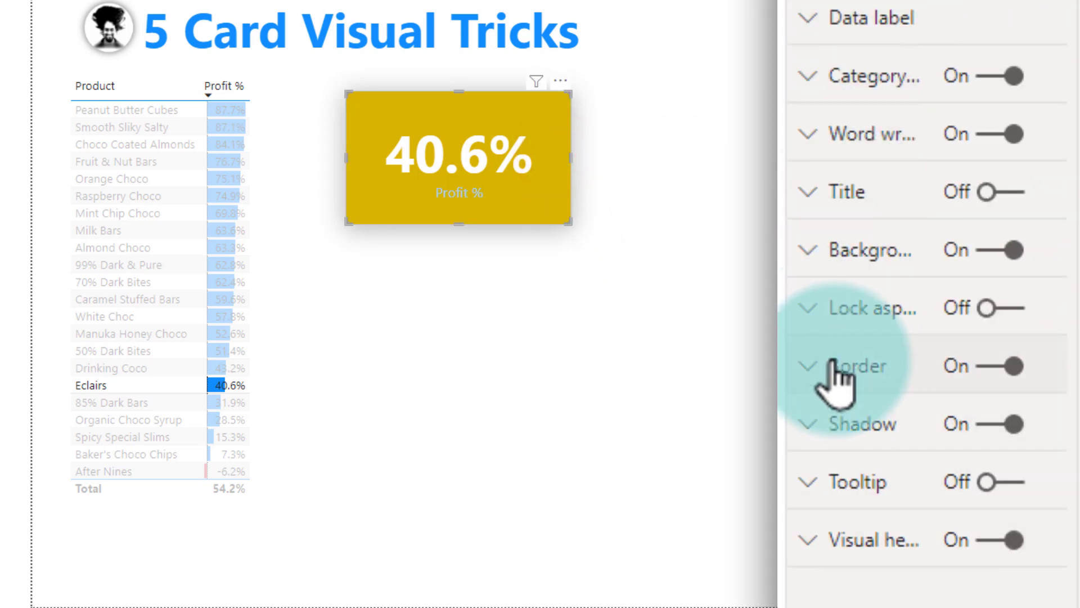
# - Make the conditionally coloured card's border white
pyautogui.click(834, 364)
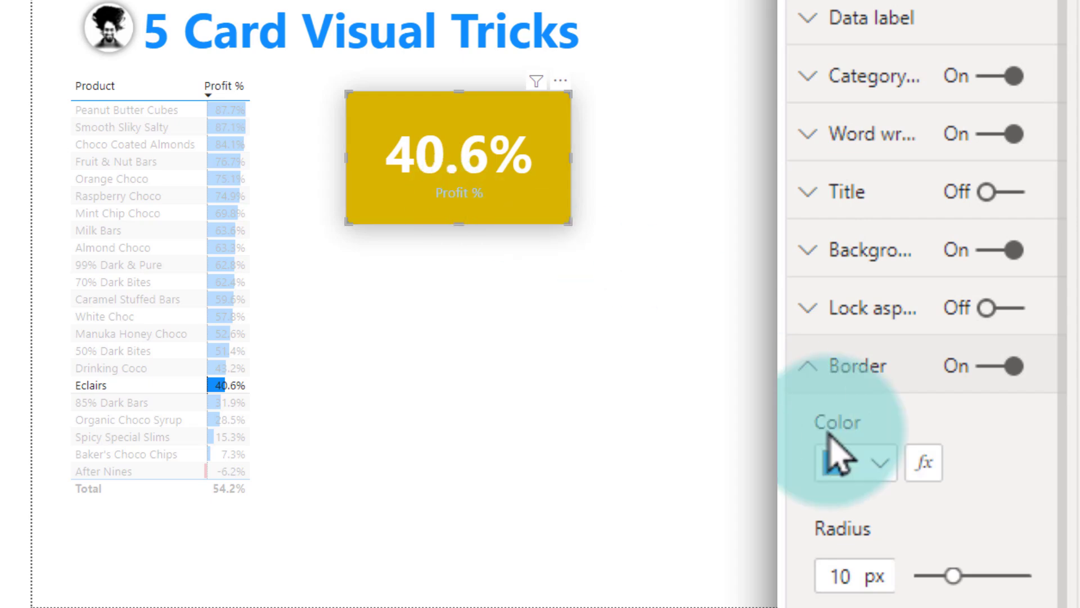
pyautogui.click(886, 461)
pyautogui.click(877, 7)
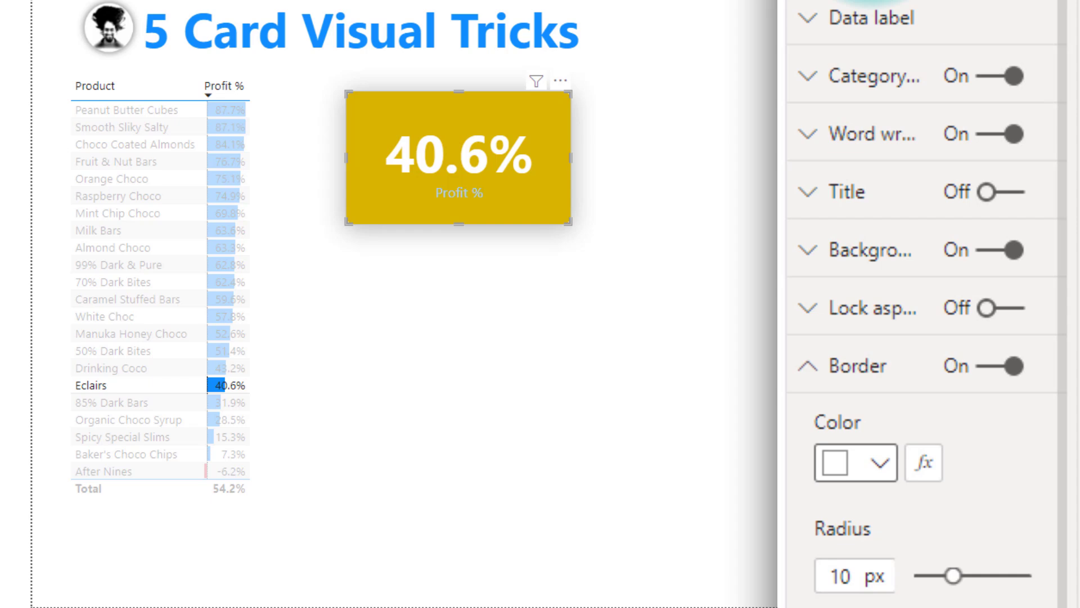
# - Make the Profit % label white and filter the report to After Nines
pyautogui.click(810, 73)
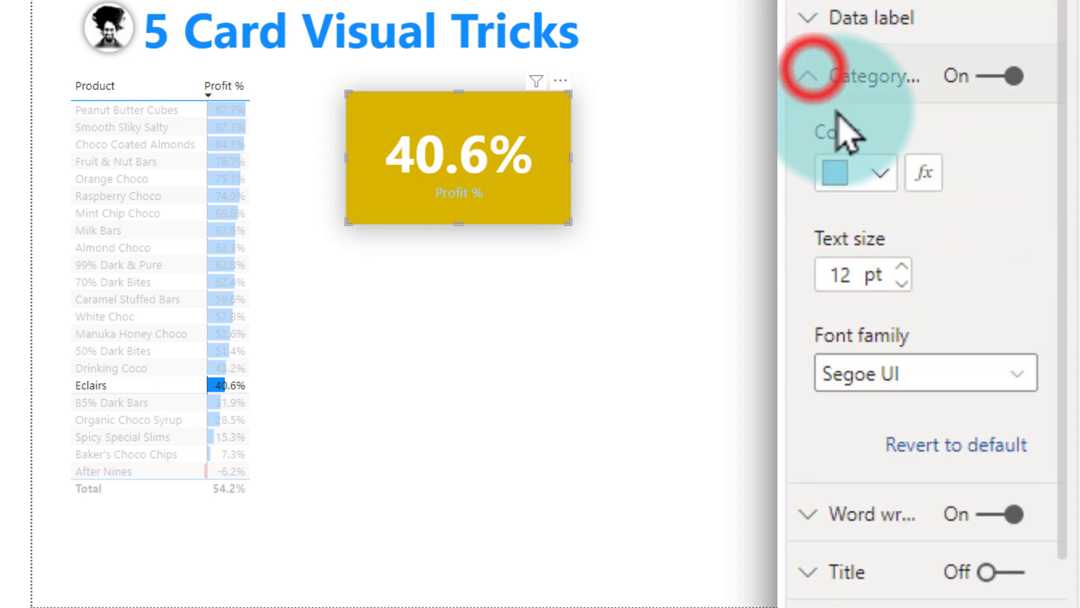
pyautogui.click(869, 168)
pyautogui.click(858, 301)
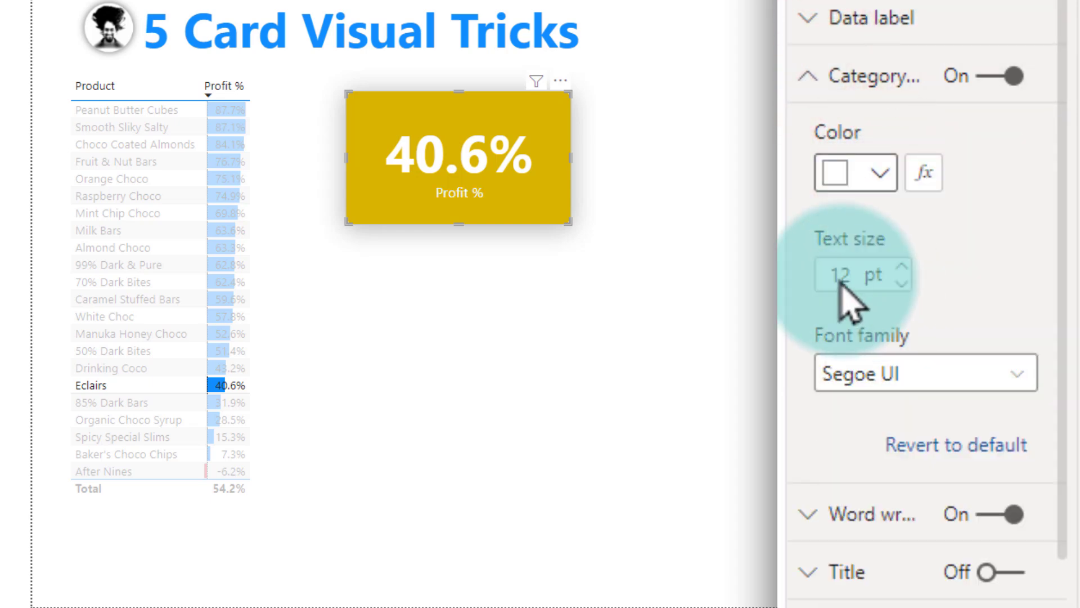
pyautogui.click(701, 345)
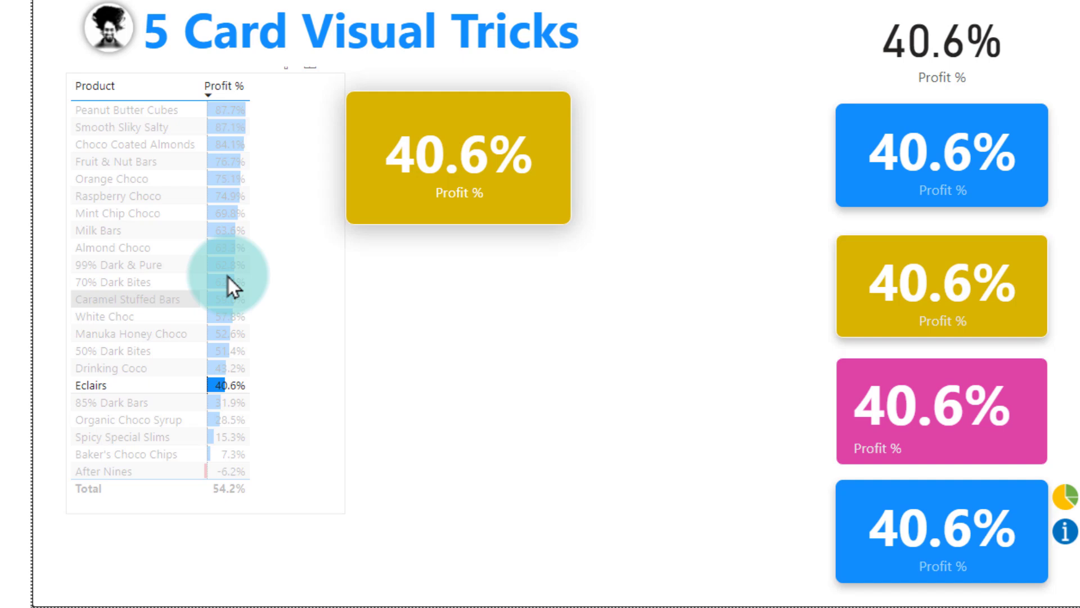
pyautogui.click(136, 265)
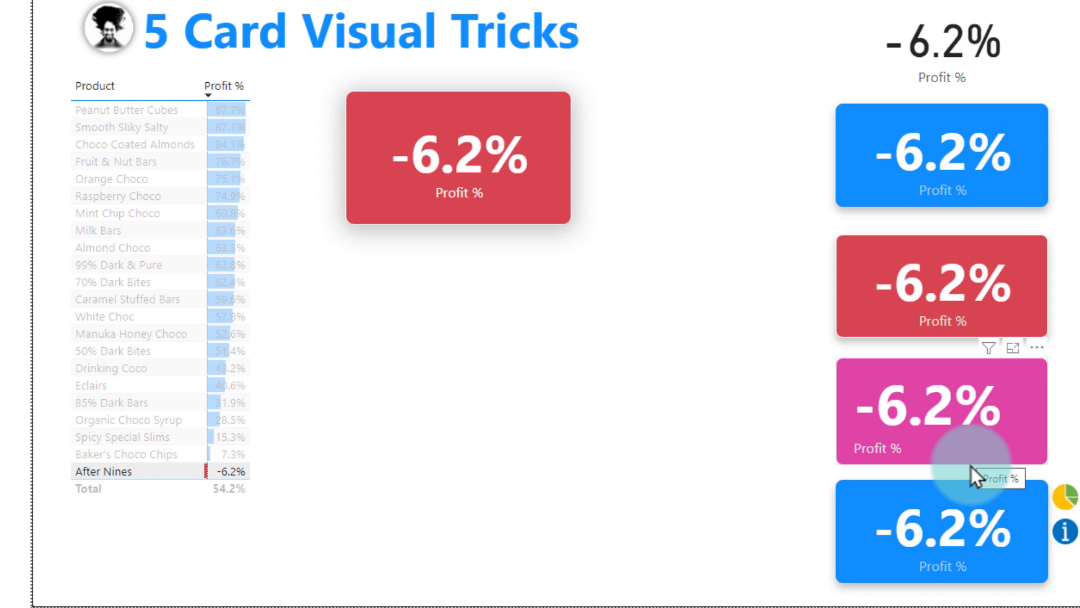
pyautogui.click(525, 190)
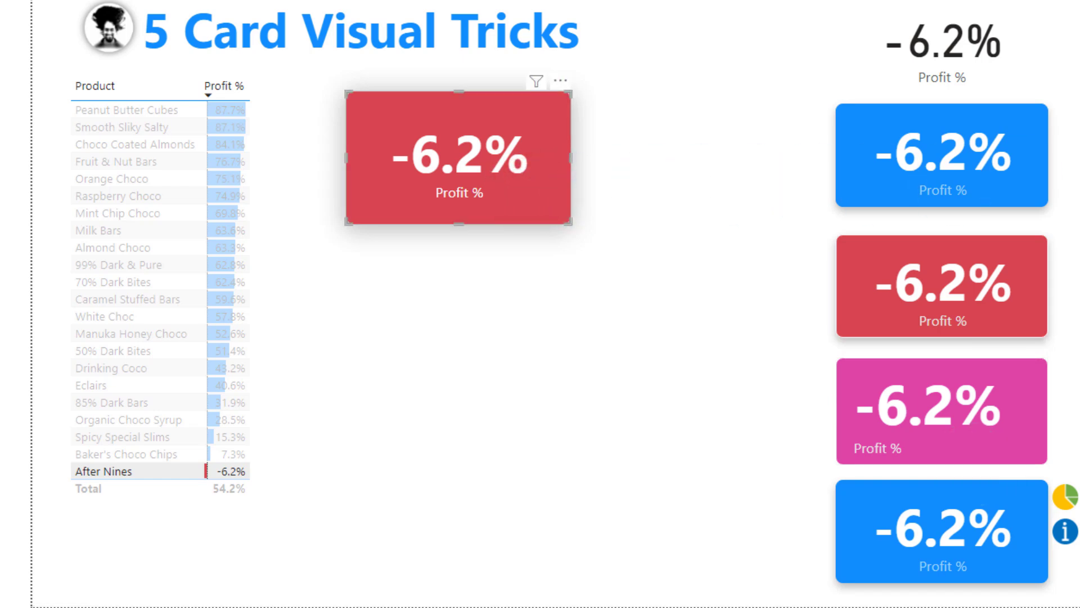
pyautogui.click(861, 20)
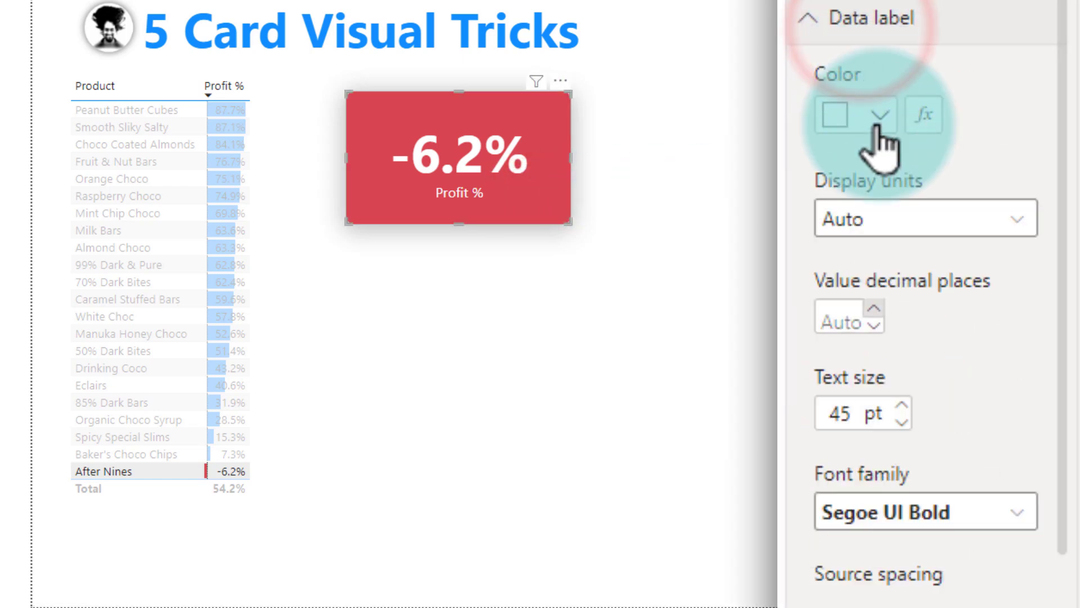
pyautogui.scroll(-3, 956, 490)
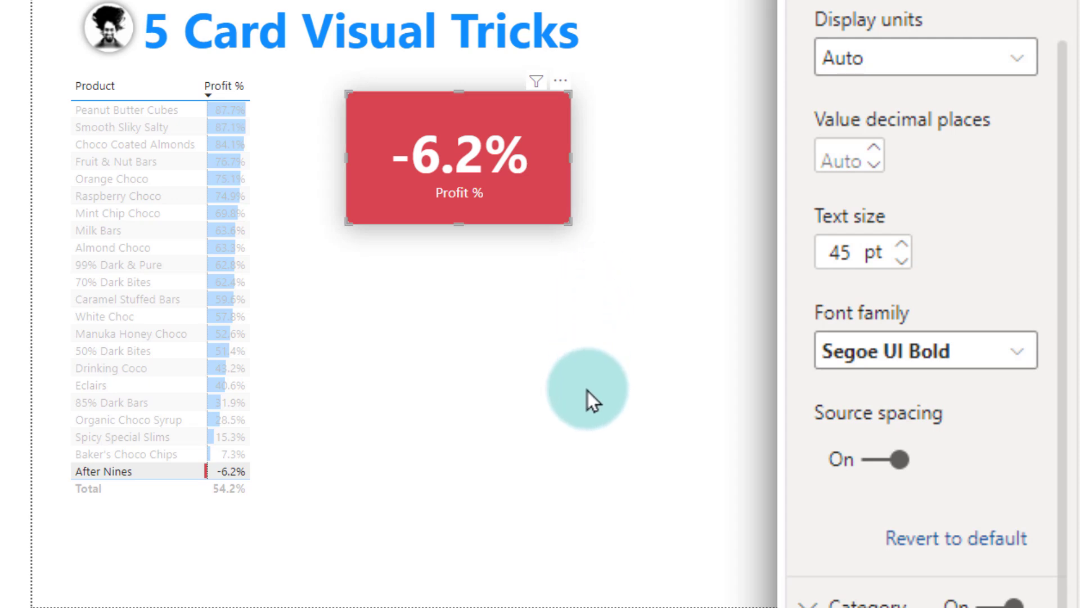
pyautogui.click(575, 373)
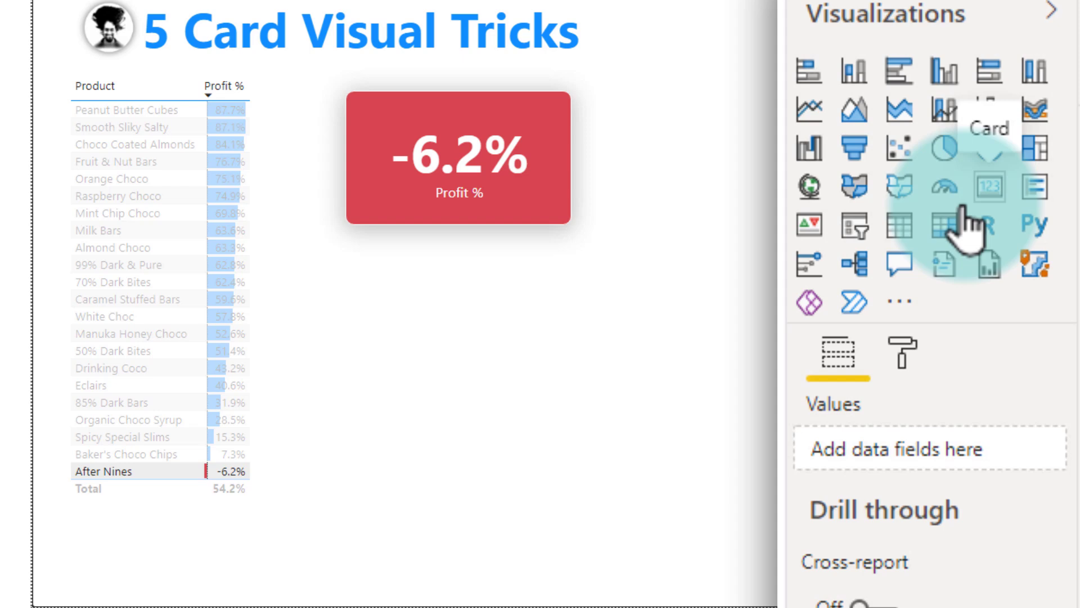
# - Add a multi-row card with Profit % (-6.2%) and shorten it beneath the red card
pyautogui.click(1035, 188)
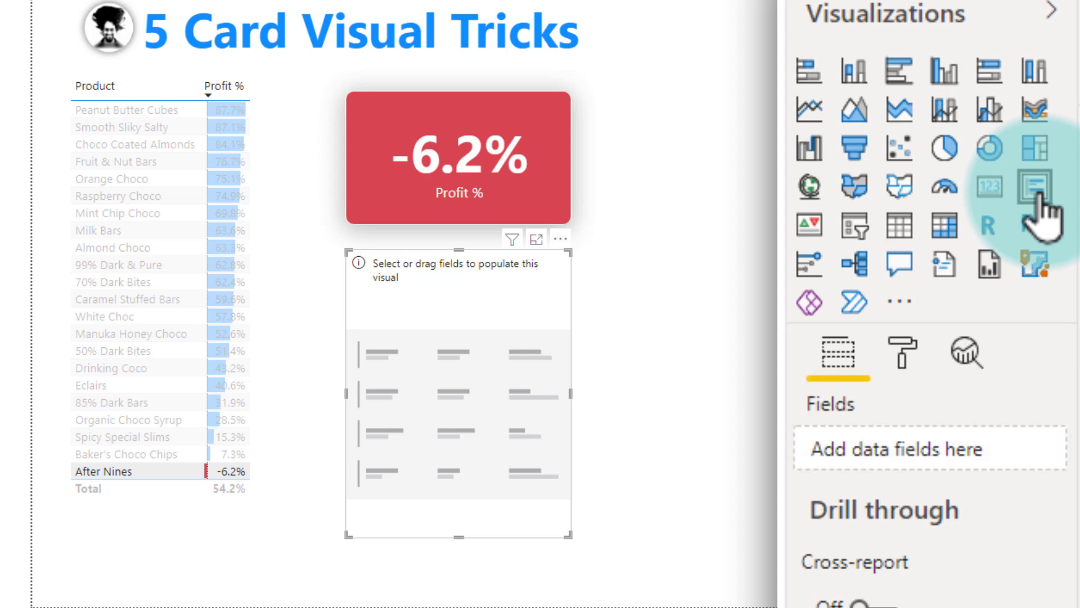
pyautogui.click(1077, 517)
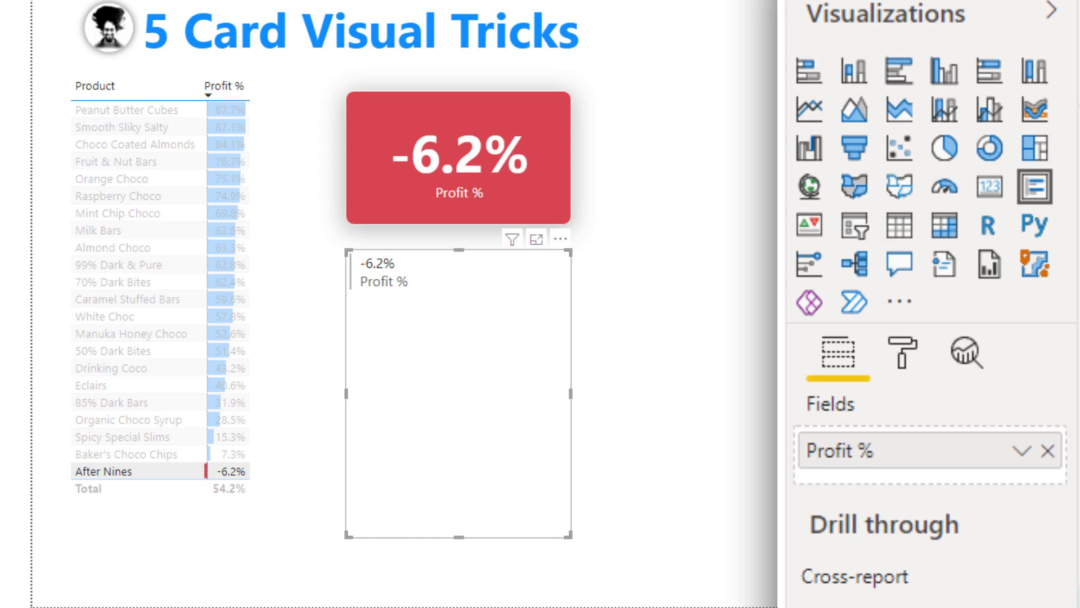
pyautogui.moveTo(457, 536); pyautogui.dragTo(444, 337)
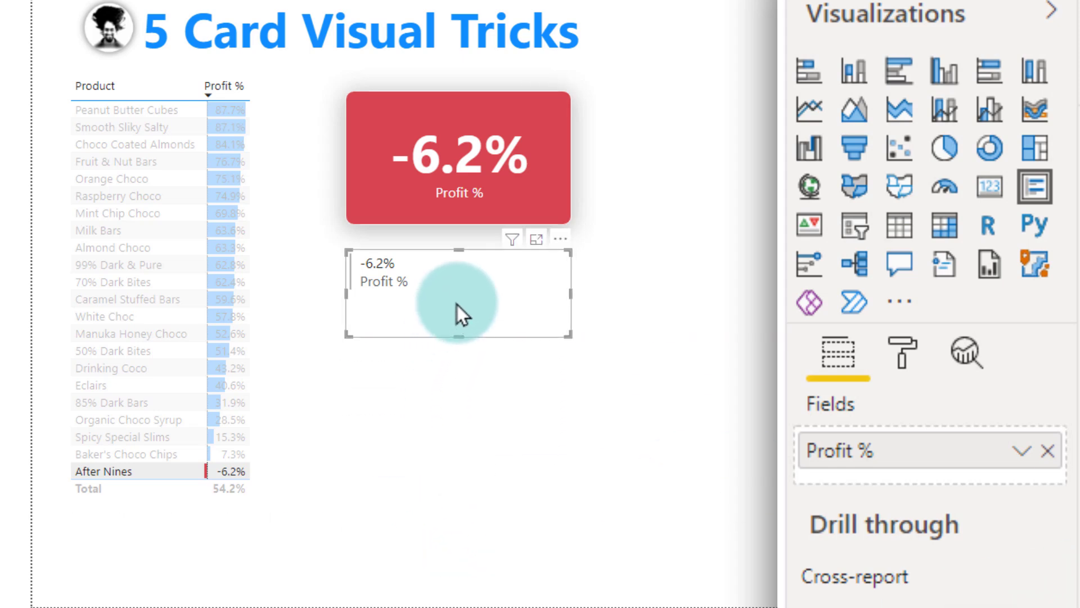
pyautogui.click(463, 287)
# - Give the multi-row card a light red background
pyautogui.click(902, 354)
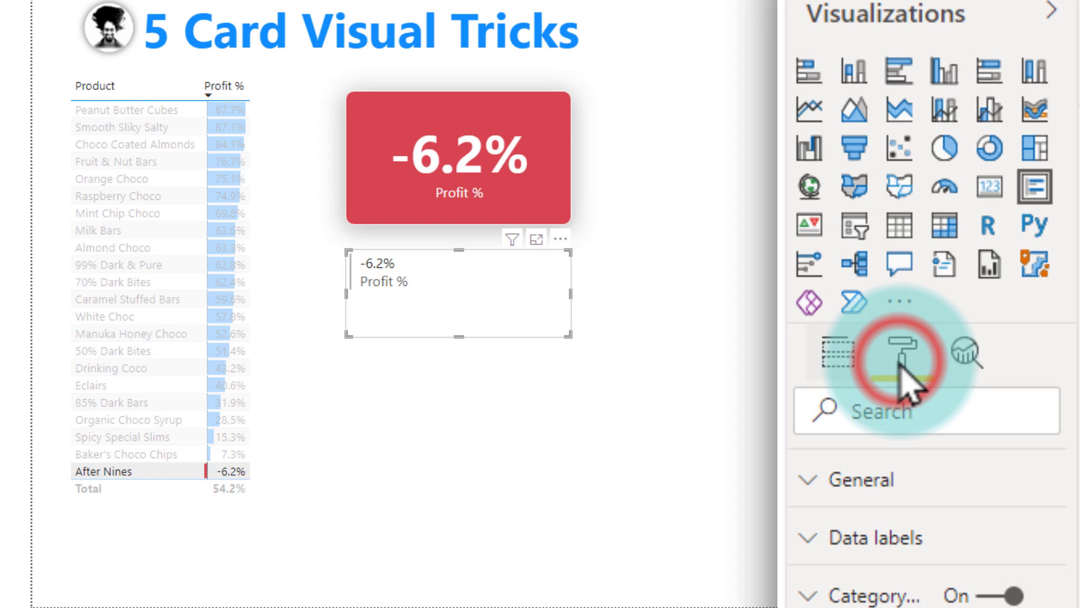
pyautogui.scroll(-5, 904, 338)
pyautogui.click(886, 470)
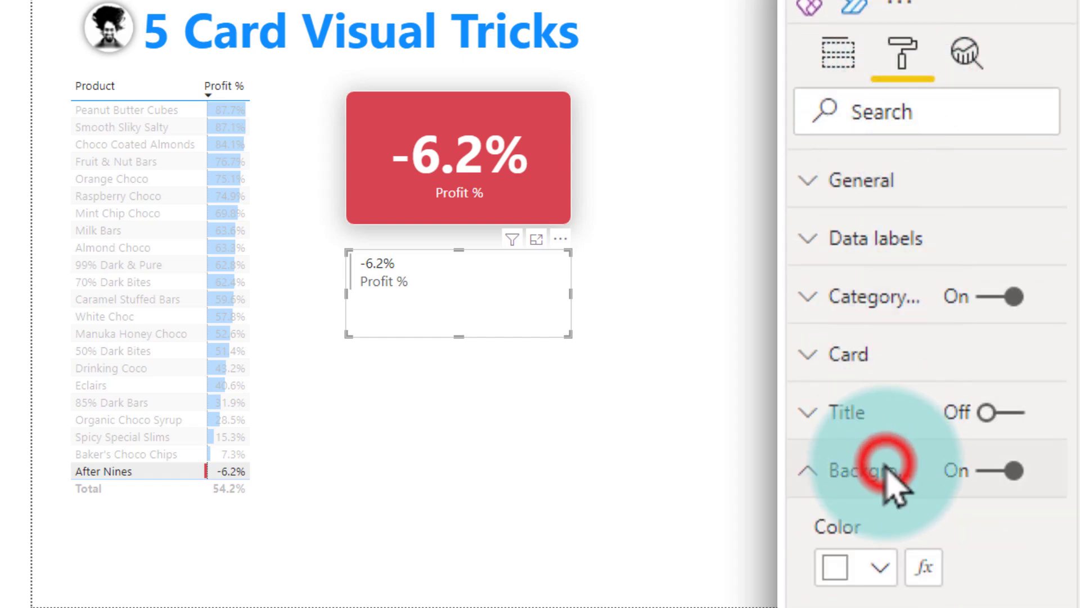
pyautogui.click(875, 567)
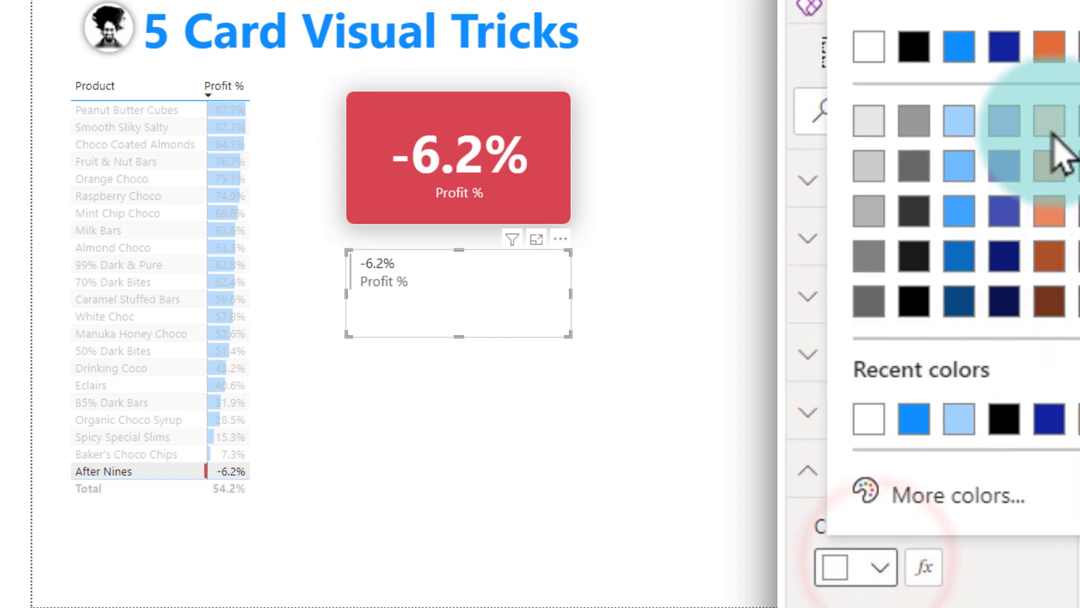
pyautogui.click(1052, 150)
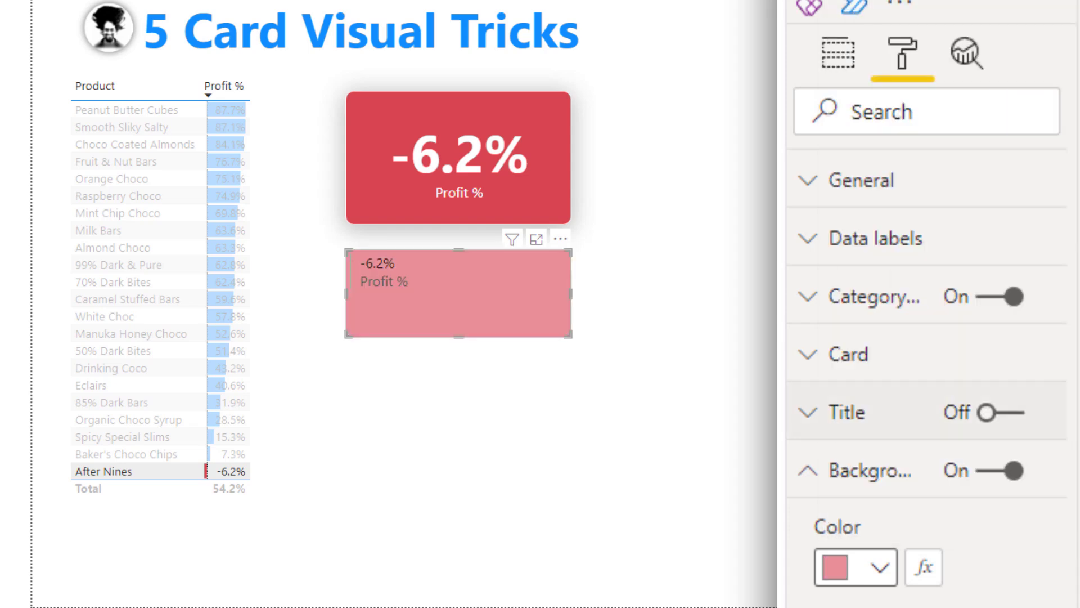
# - Set the card's data label values to size 40 in Segoe UI Bold
pyautogui.click(891, 240)
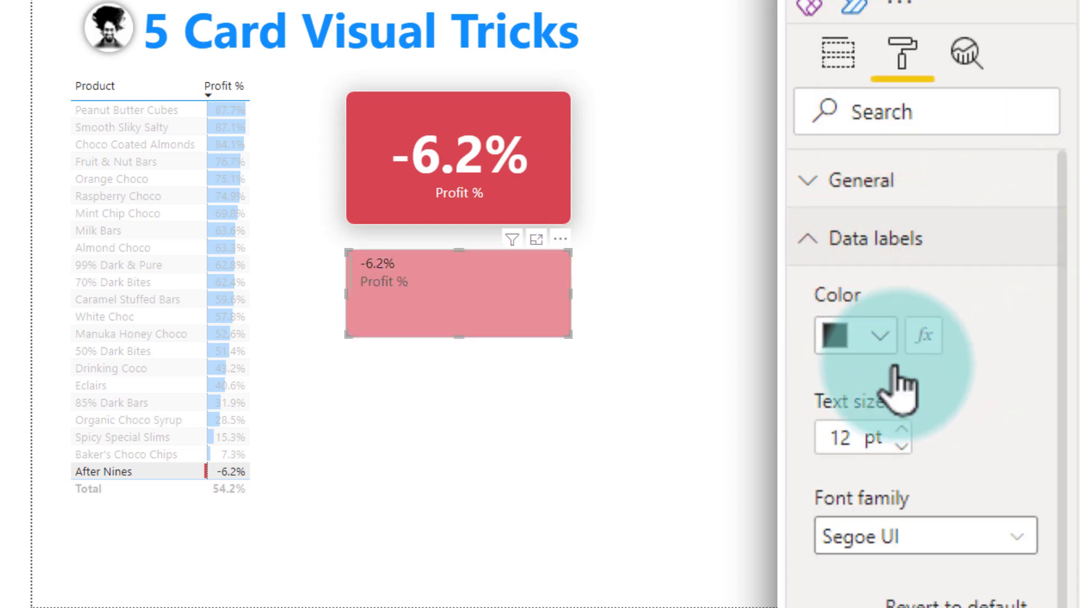
pyautogui.doubleClick(857, 437)
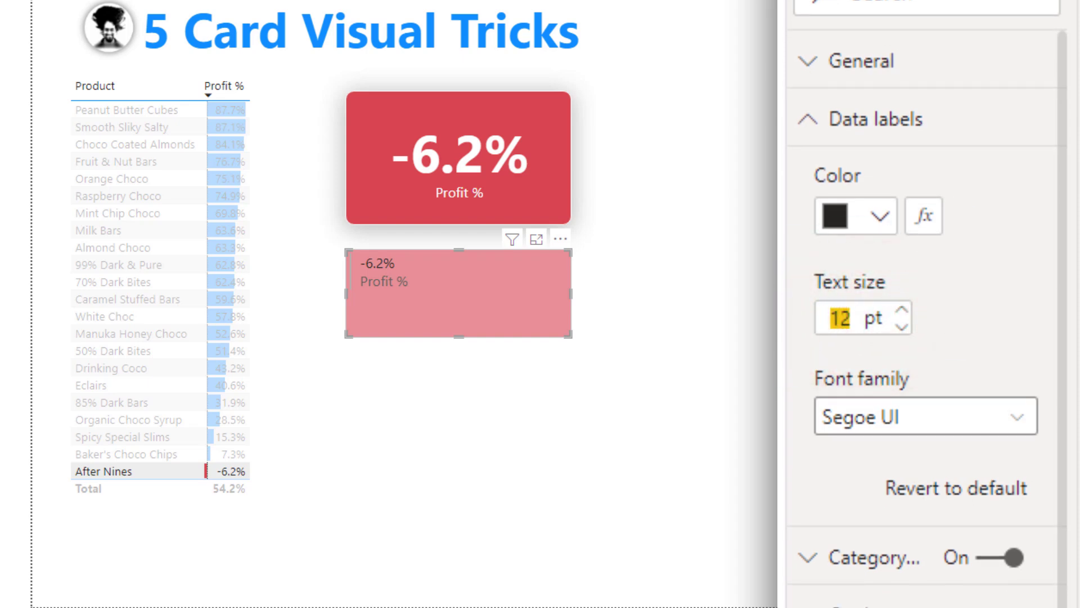
pyautogui.write('40')
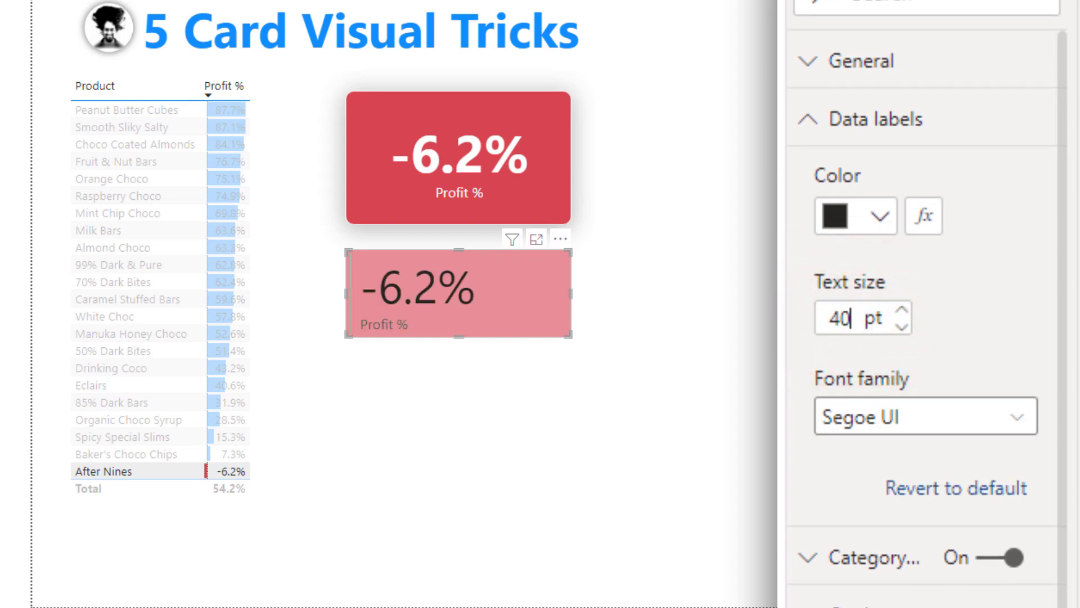
pyautogui.click(860, 419)
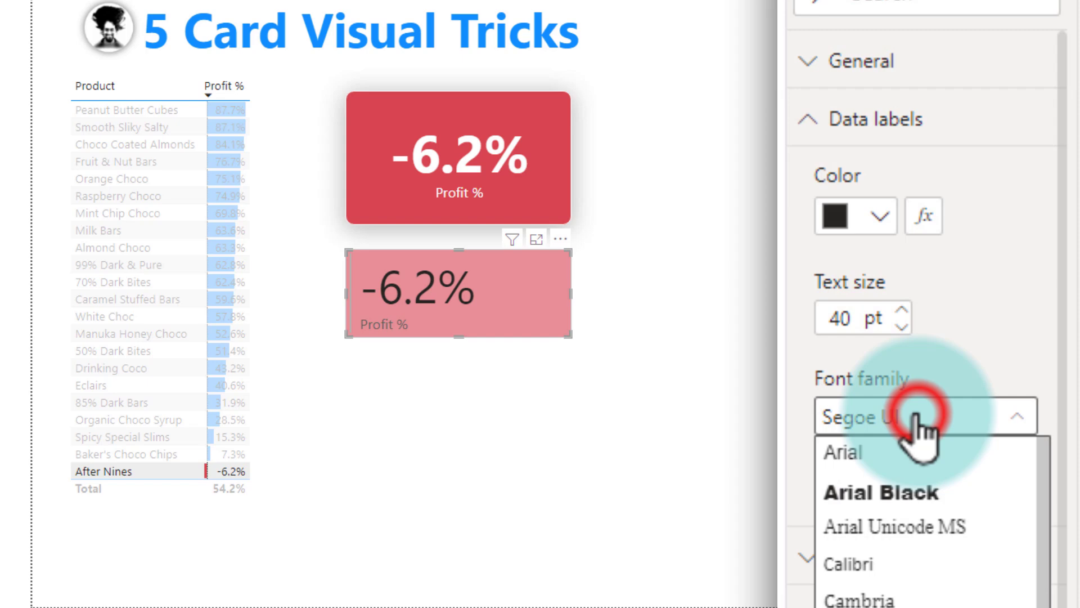
pyautogui.scroll(-5, 917, 601)
pyautogui.click(918, 603)
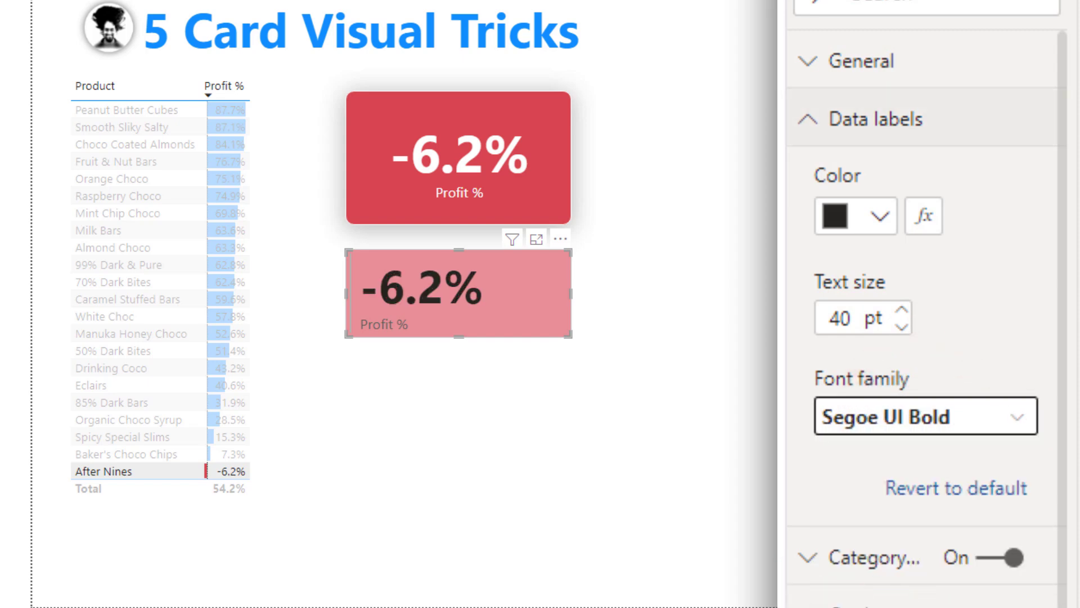
pyautogui.click(484, 325)
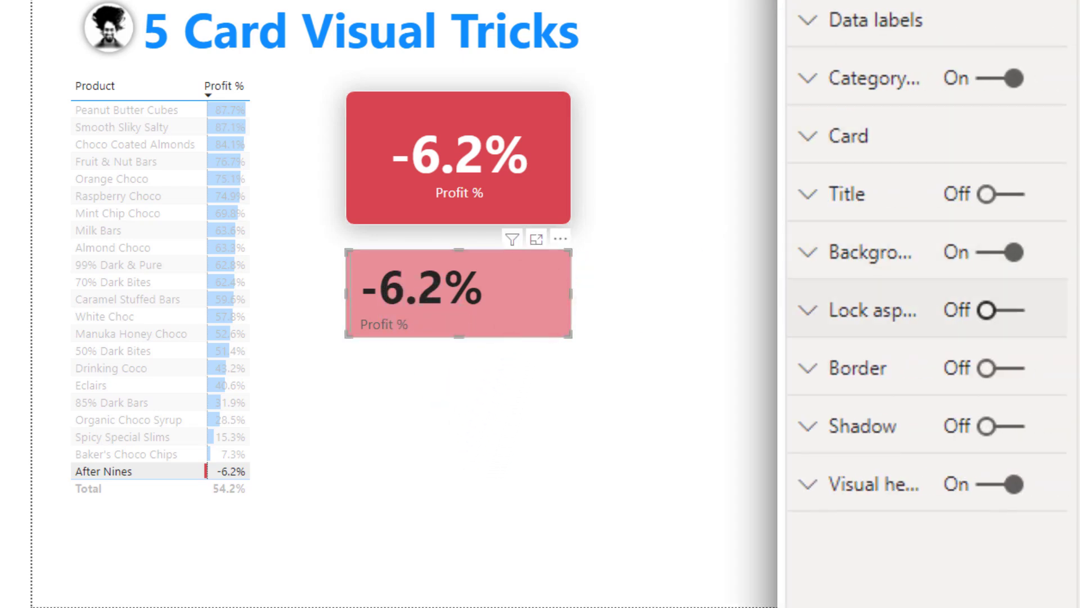
# - Remove the lower card's accent bar and make its Profit % category label black
pyautogui.click(844, 138)
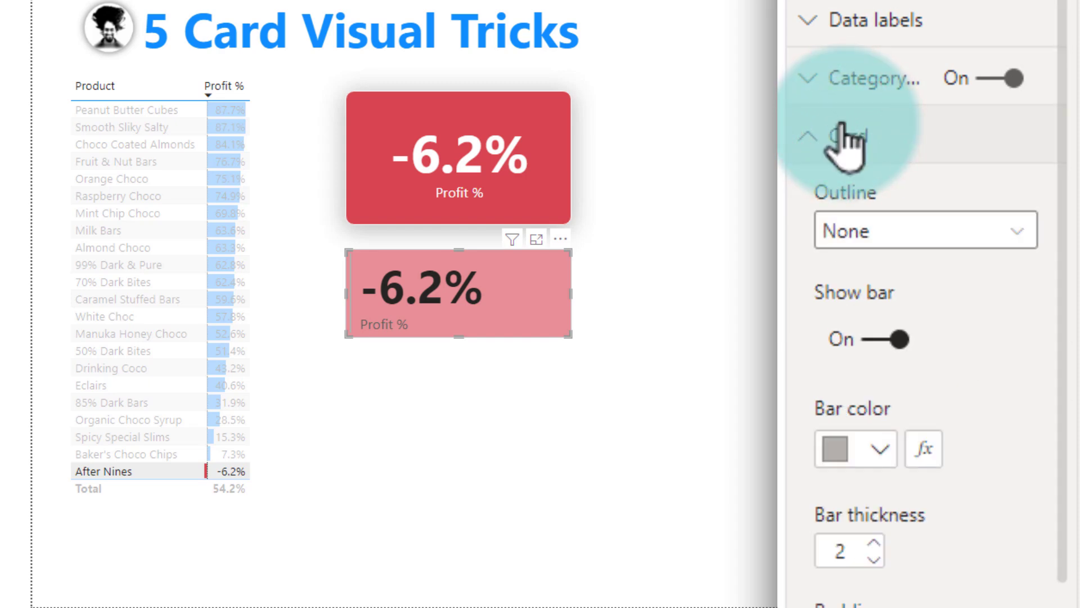
pyautogui.click(877, 339)
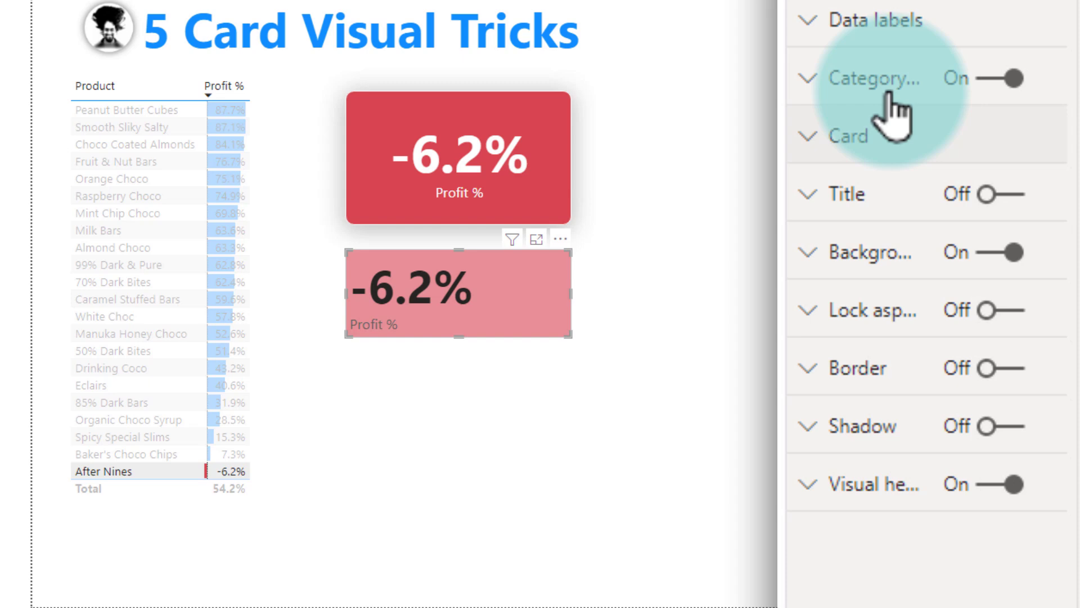
pyautogui.click(876, 77)
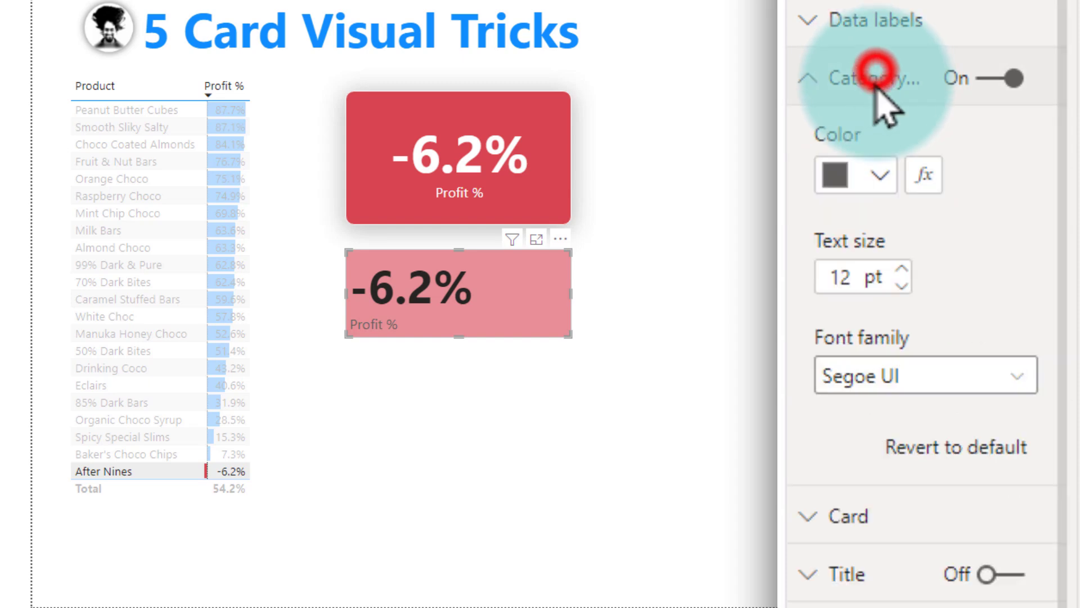
pyautogui.click(876, 177)
pyautogui.click(908, 487)
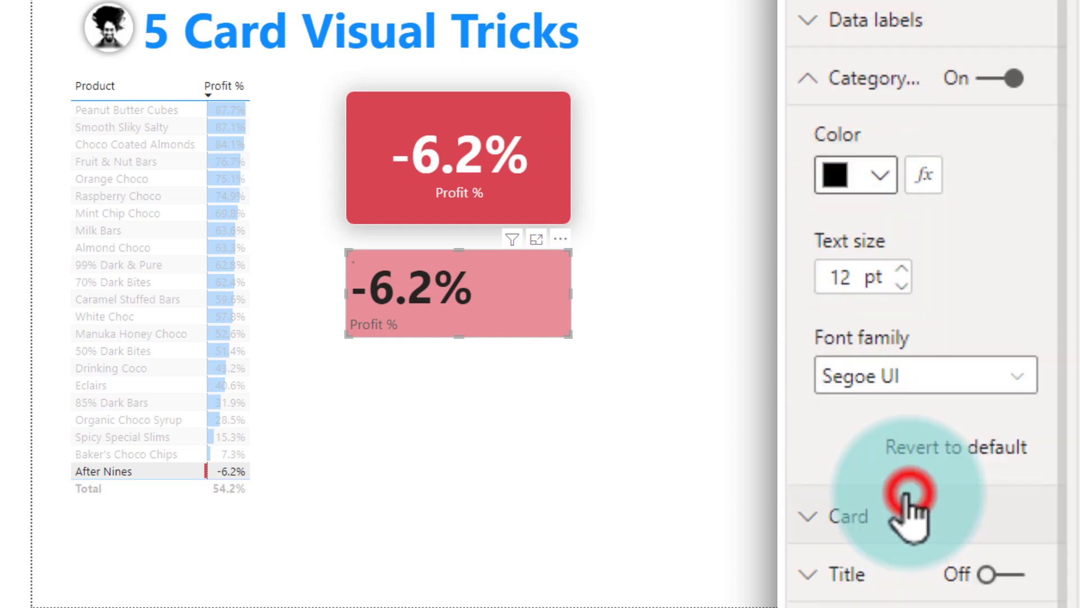
pyautogui.click(835, 80)
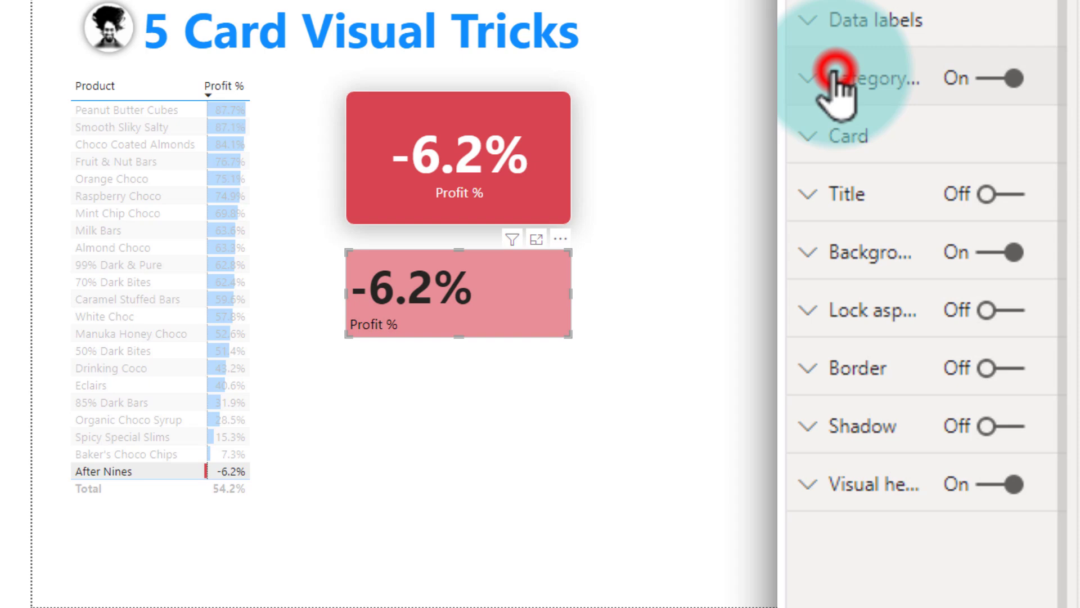
pyautogui.click(852, 365)
# - Turn on a pink border with a 10 px corner radius for the lower card
pyautogui.click(1006, 369)
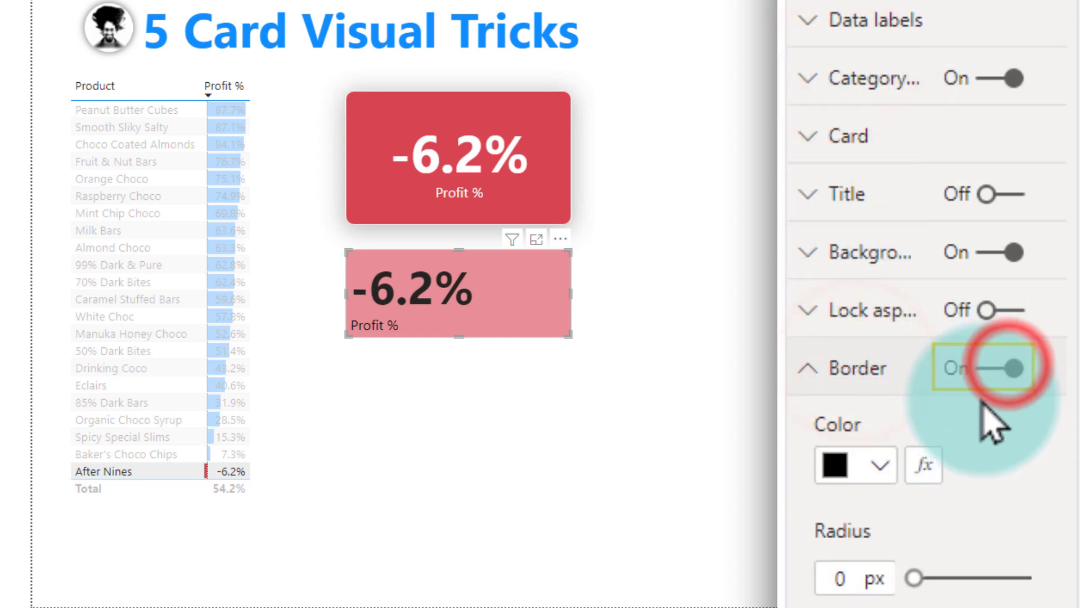
pyautogui.click(839, 578)
pyautogui.write('10')
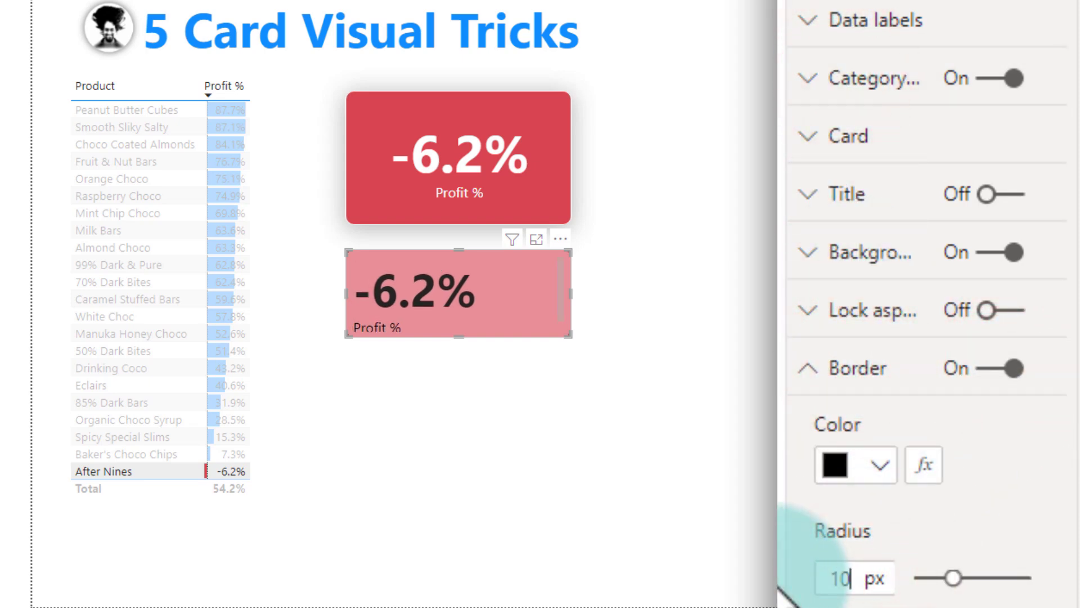
pyautogui.click(875, 465)
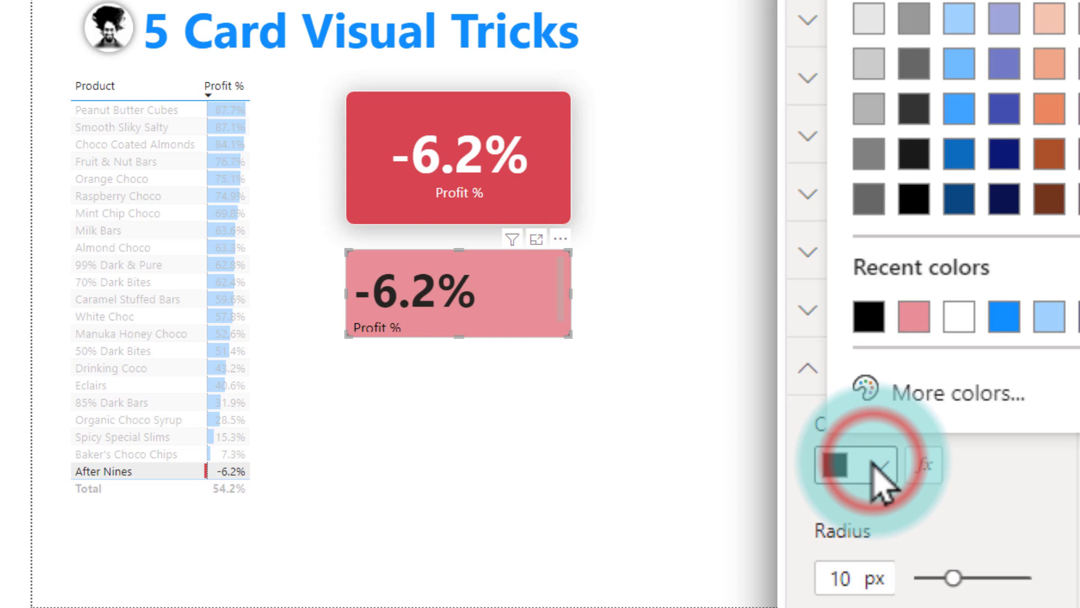
pyautogui.click(913, 317)
pyautogui.click(578, 370)
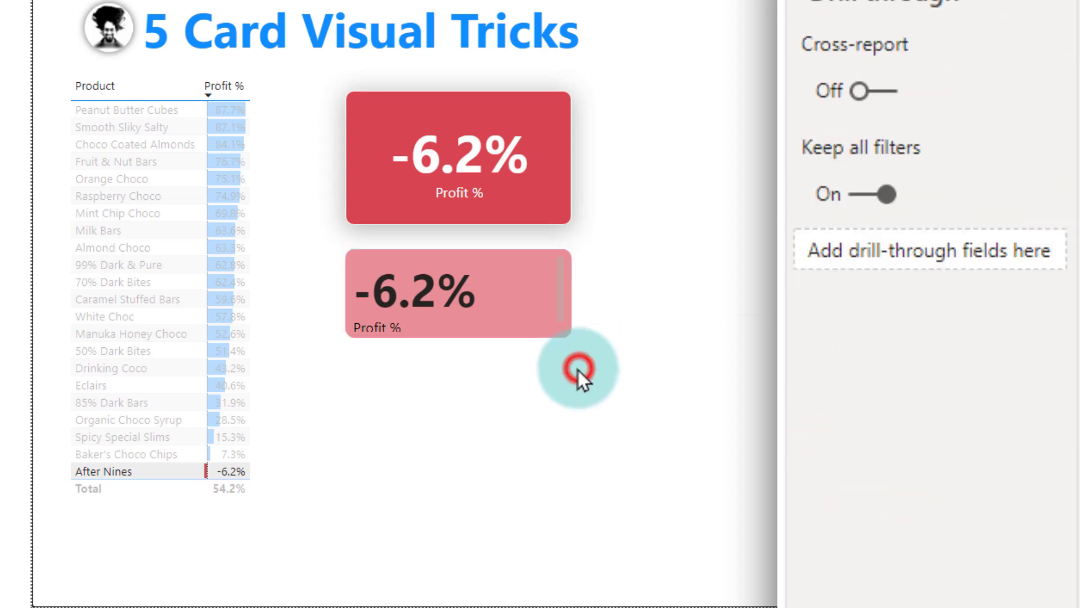
# - Drag the lower pink card's bottom edge down to make it slightly taller
pyautogui.click(496, 332)
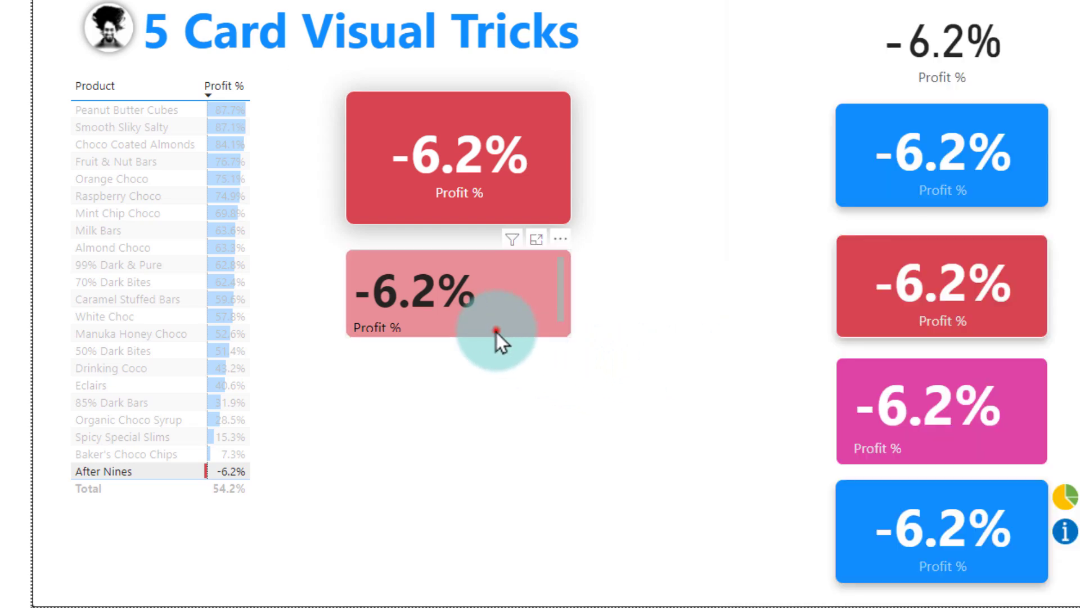
pyautogui.moveTo(469, 334); pyautogui.dragTo(462, 365)
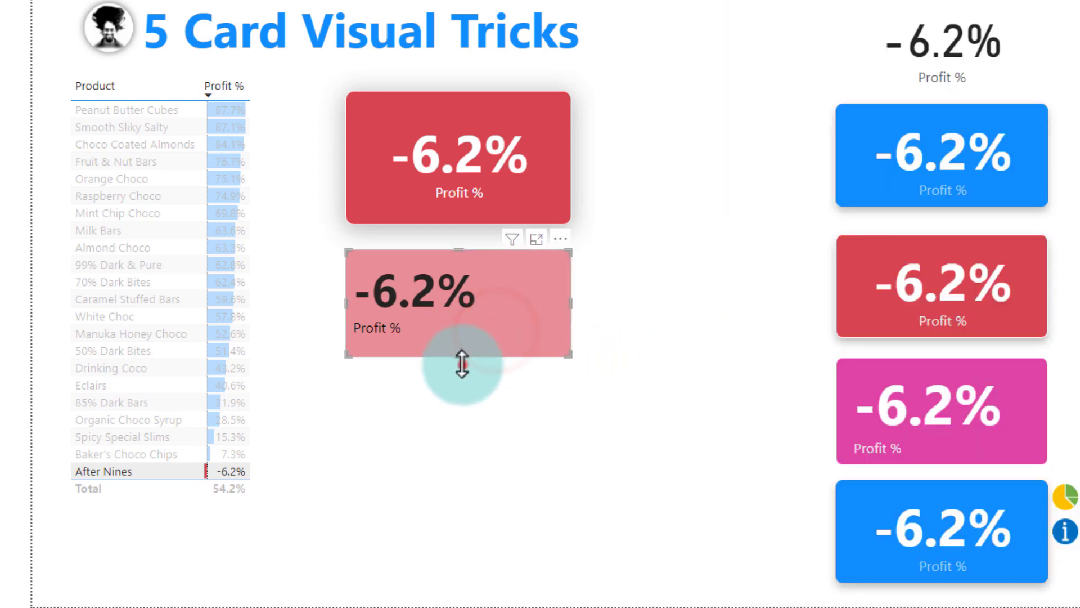
pyautogui.click(659, 419)
# - Bring the right-hand stack of profit cards and the 63.6% Profit vs. Cost donut into view
pyautogui.moveTo(452, 275)
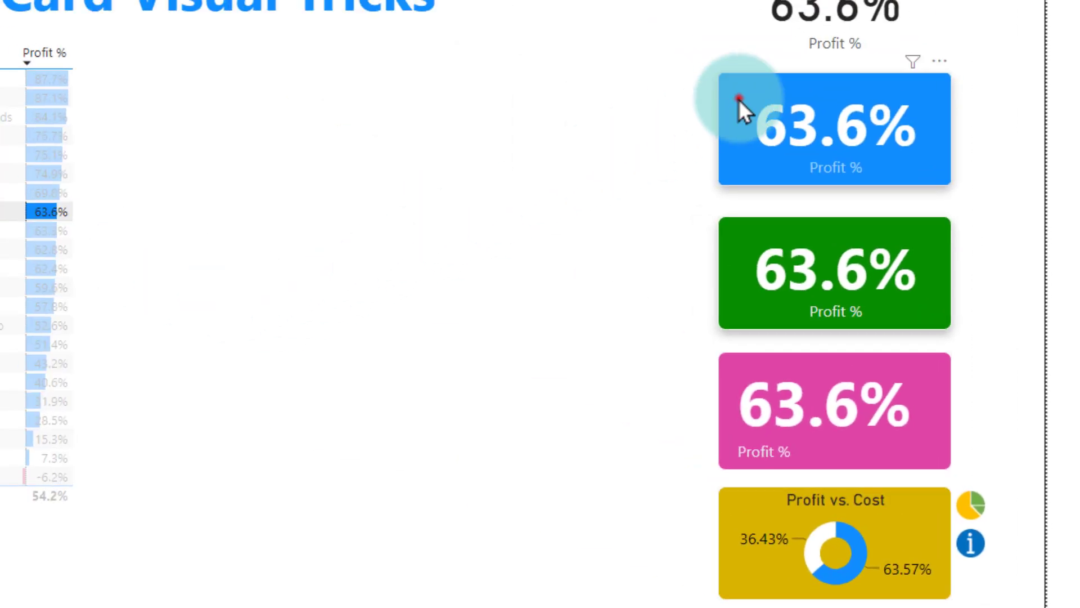
# - Copy the blue Profit % card to the left side of the page
pyautogui.click(297, 0)
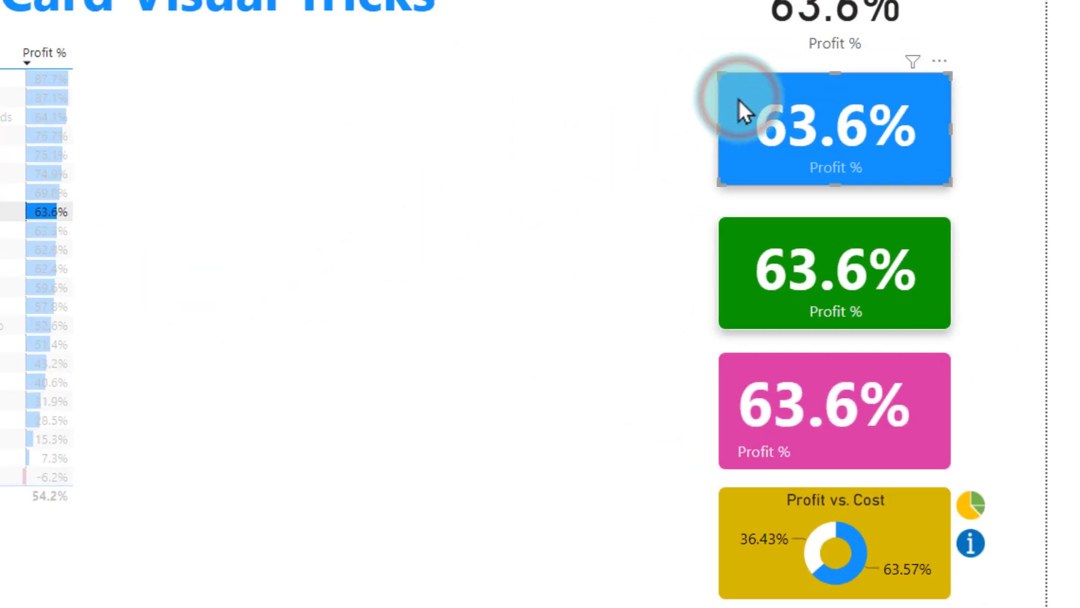
pyautogui.moveTo(738, 99); pyautogui.dragTo(289, 132)
pyautogui.click(323, 297)
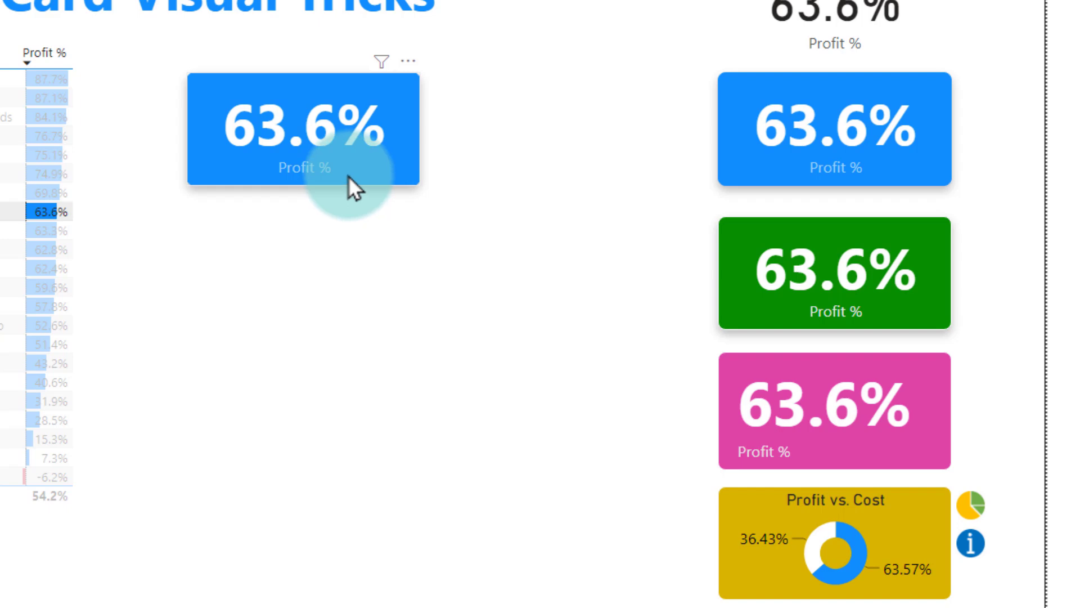
# - Insert a donut chart just below the left blue card, shrunk to about card height
pyautogui.click(1060, 92)
pyautogui.moveTo(325, 239); pyautogui.dragTo(326, 259)
pyautogui.moveTo(303, 539); pyautogui.dragTo(318, 332)
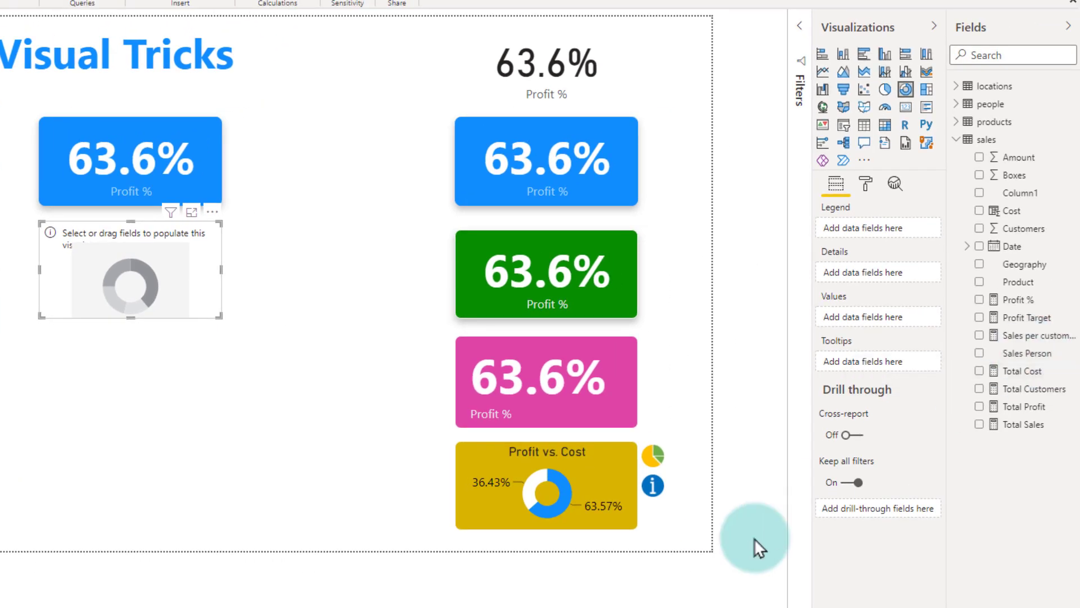
# - Add Total Cost and Total Profit to the donut and position it over the left blue card
pyautogui.click(979, 371)
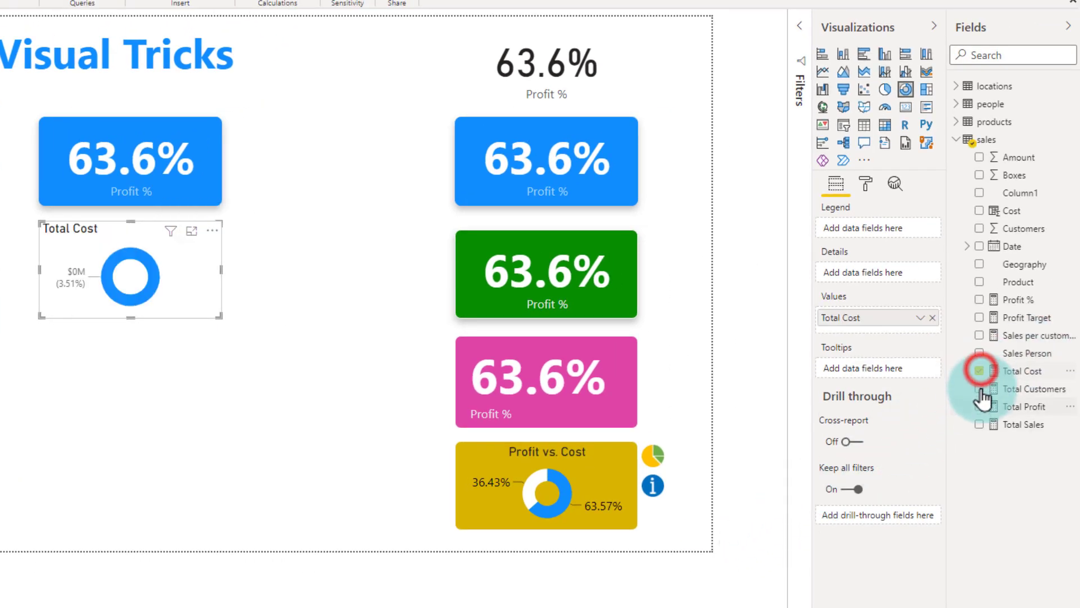
pyautogui.click(980, 406)
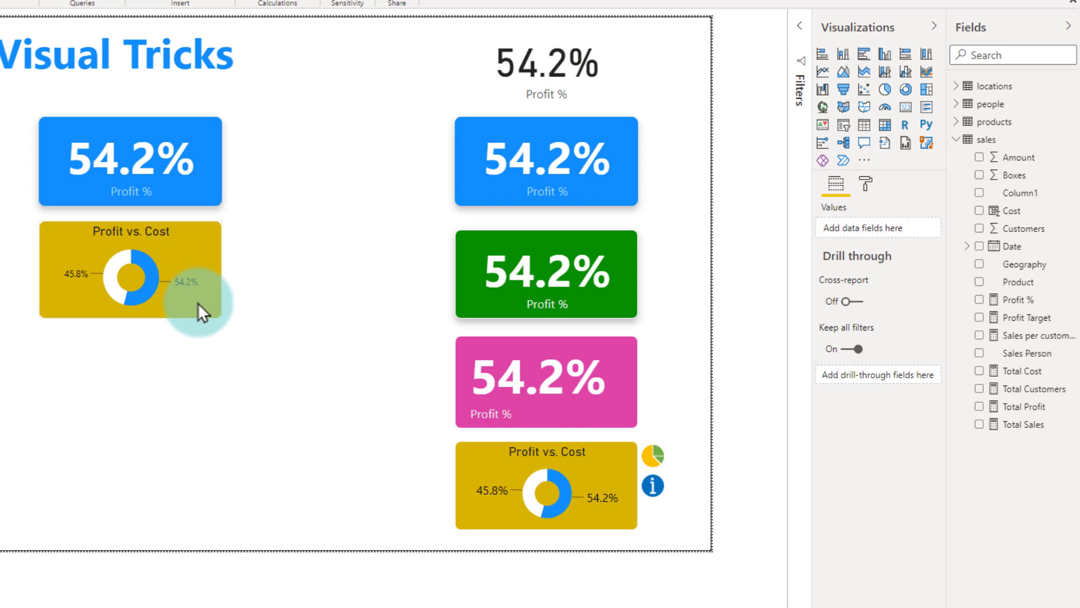
pyautogui.moveTo(197, 308); pyautogui.dragTo(196, 210)
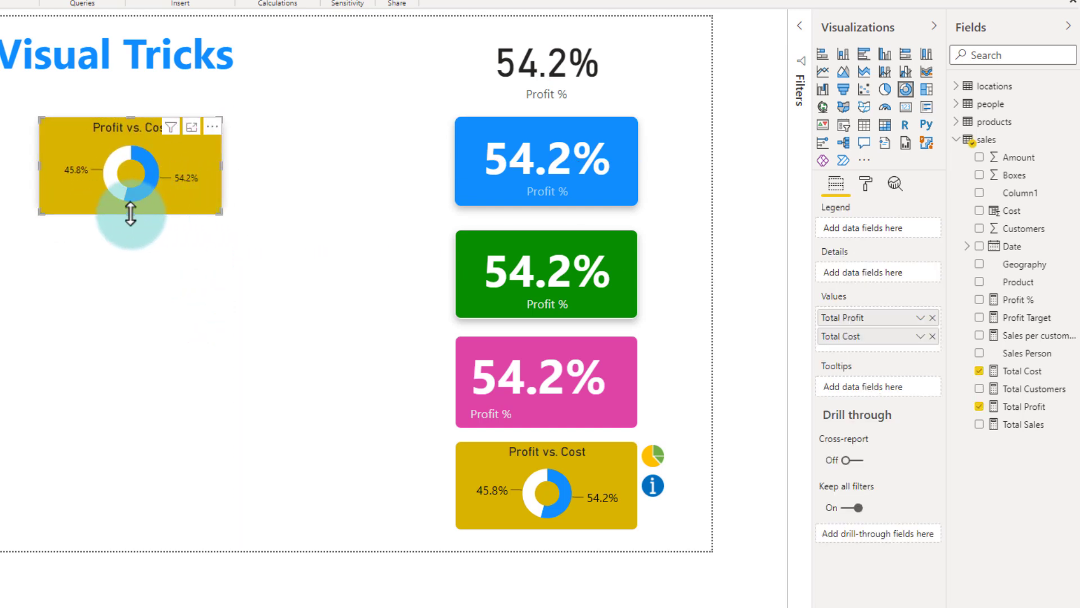
pyautogui.moveTo(129, 218); pyautogui.dragTo(128, 206)
# - Deselect the finished Profit vs. Cost donut now sitting over the blue card
pyautogui.click(146, 251)
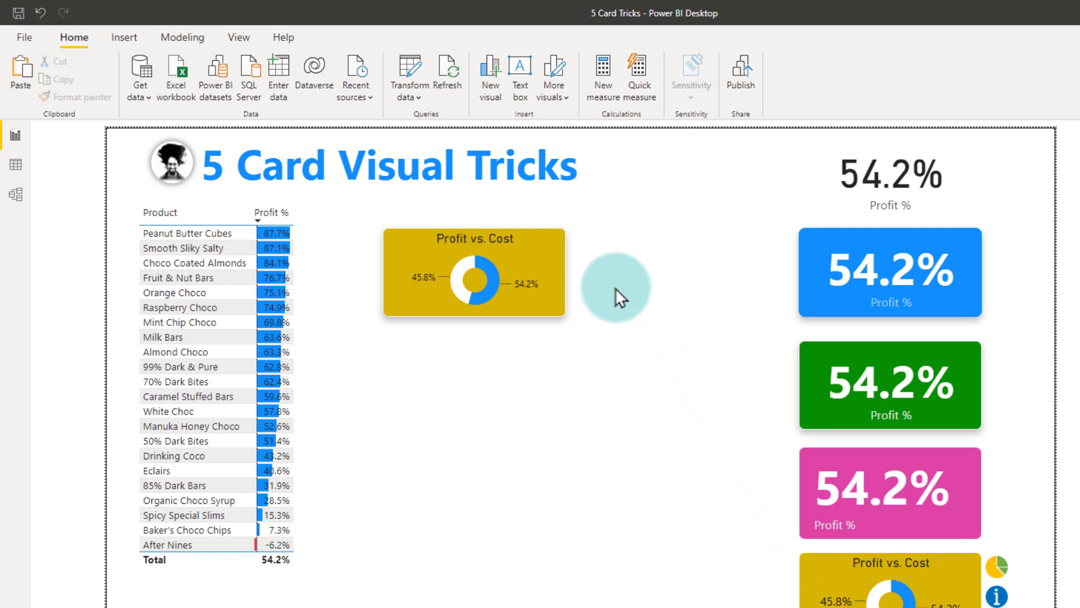
# - Copy the pie and info icons from the lower donut to beside the top-left donut
pyautogui.click(125, 36)
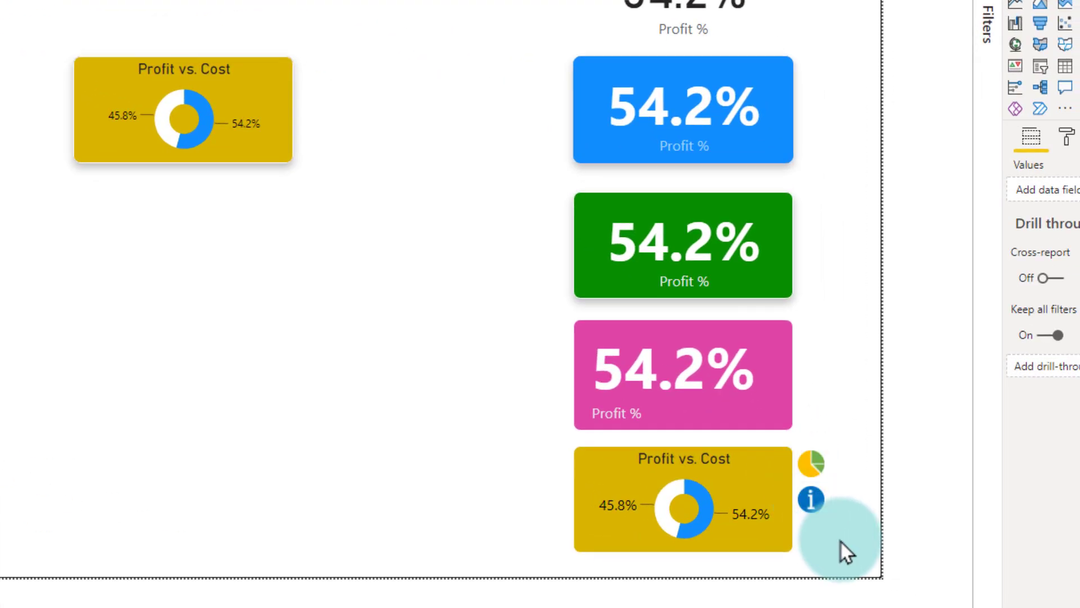
pyautogui.click(839, 539)
pyautogui.moveTo(845, 534); pyautogui.dragTo(779, 426)
pyautogui.moveTo(360, 178); pyautogui.dragTo(318, 126)
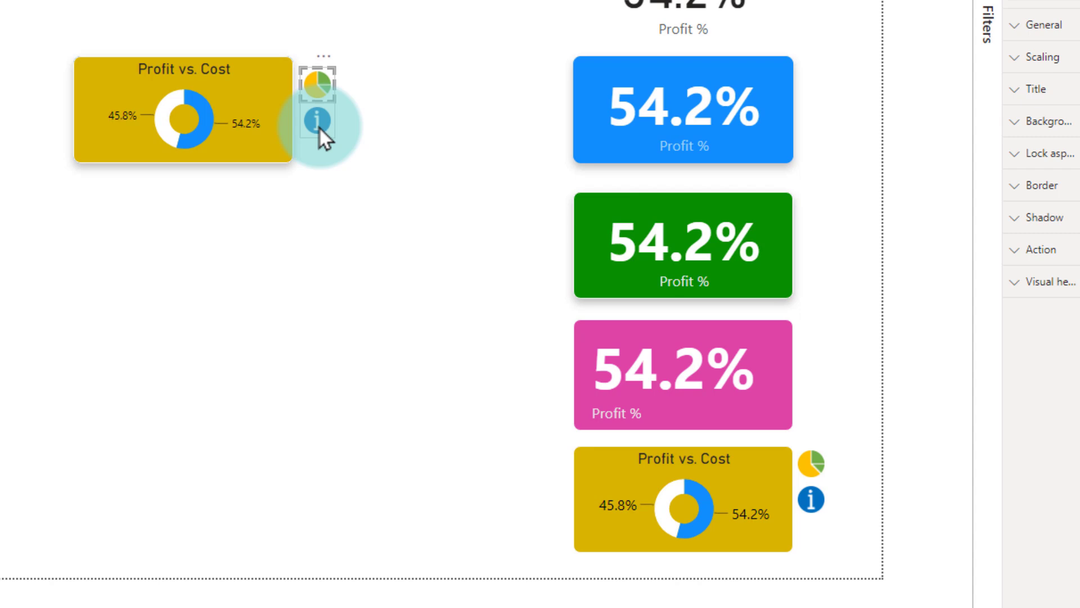
pyautogui.click(358, 212)
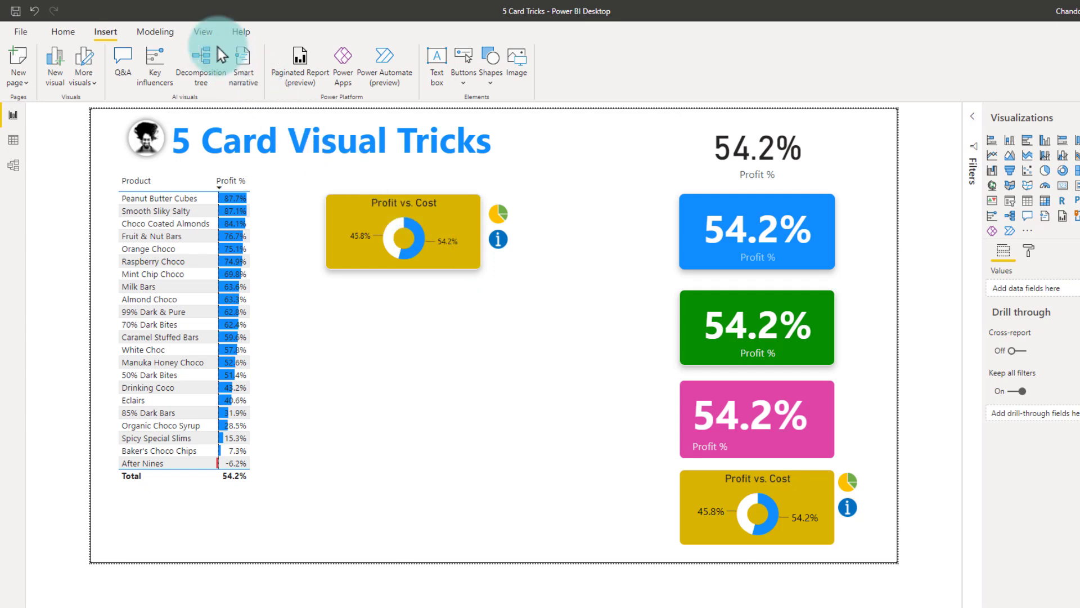
# - Show the Bookmarks and Selection panes from the View ribbon
pyautogui.click(203, 32)
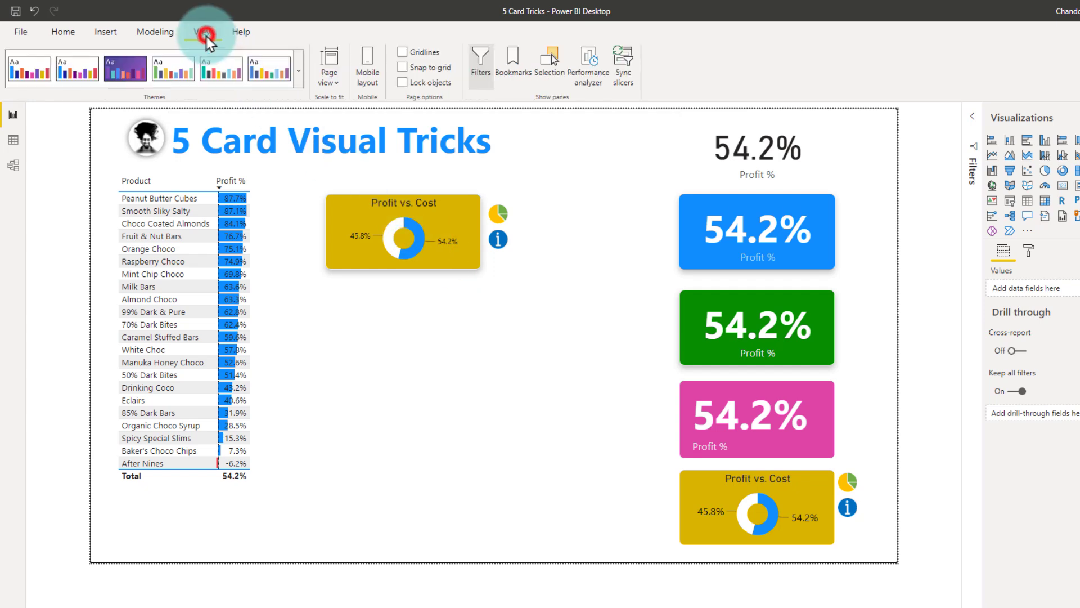
pyautogui.click(519, 69)
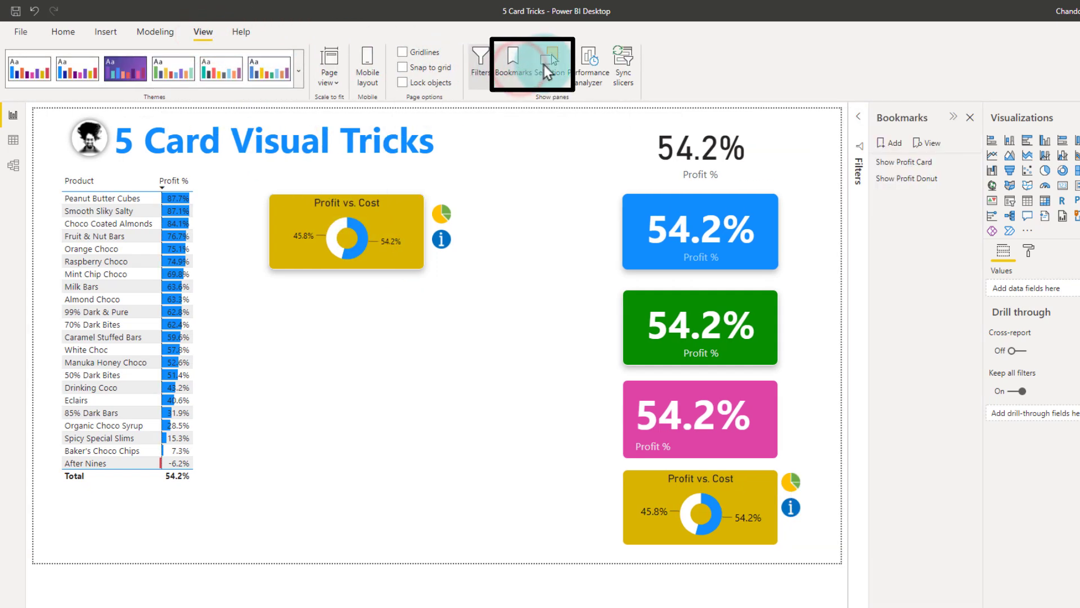
pyautogui.click(552, 70)
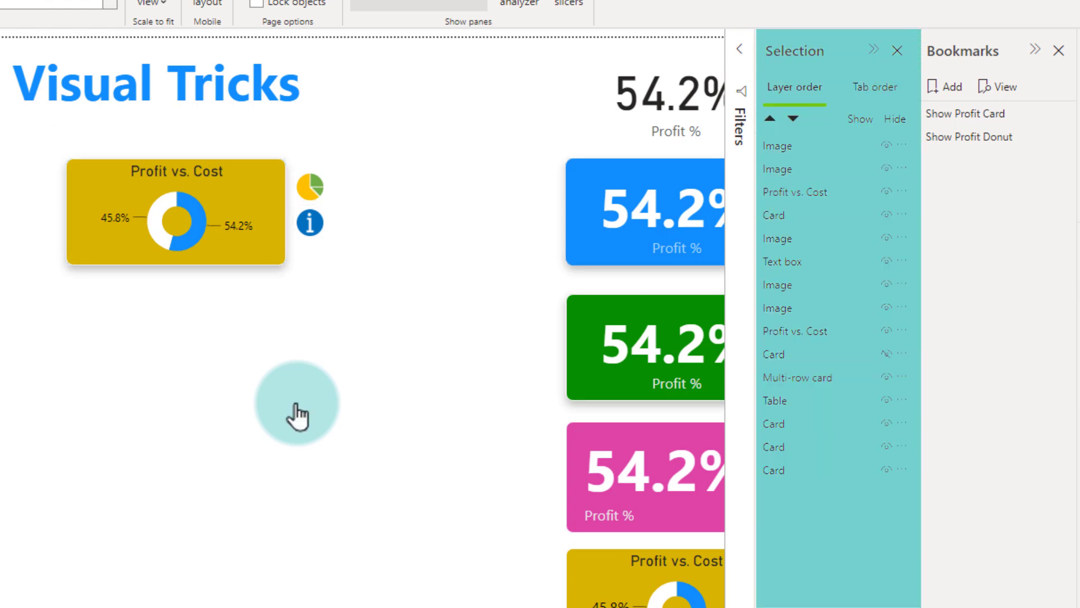
# - Hide the top-left Profit vs. Cost donut in the Selection pane, revealing the blue 54.2% card
pyautogui.click(252, 242)
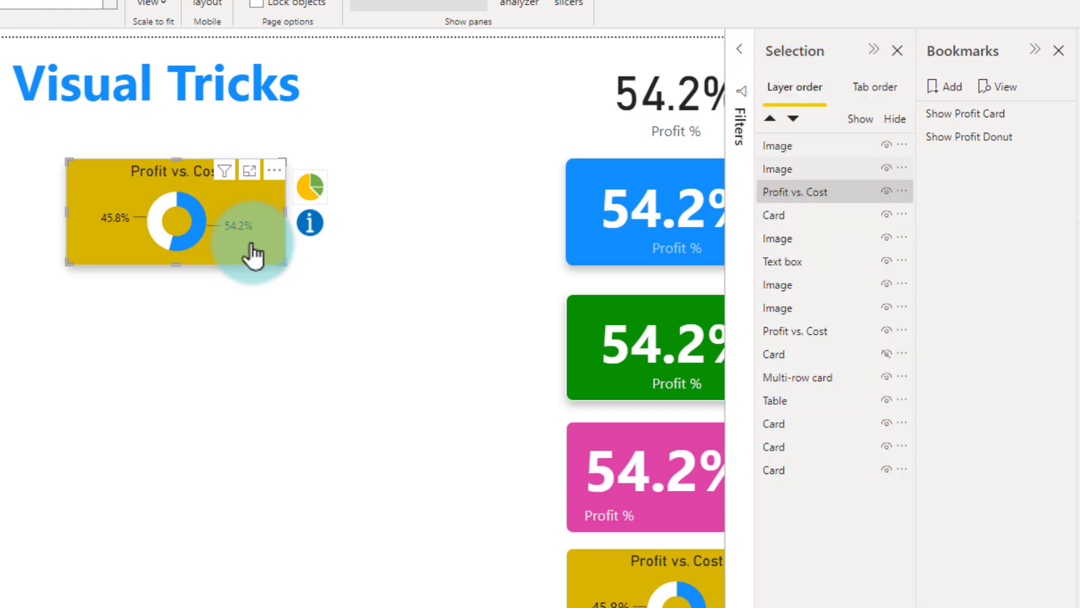
pyautogui.click(303, 186)
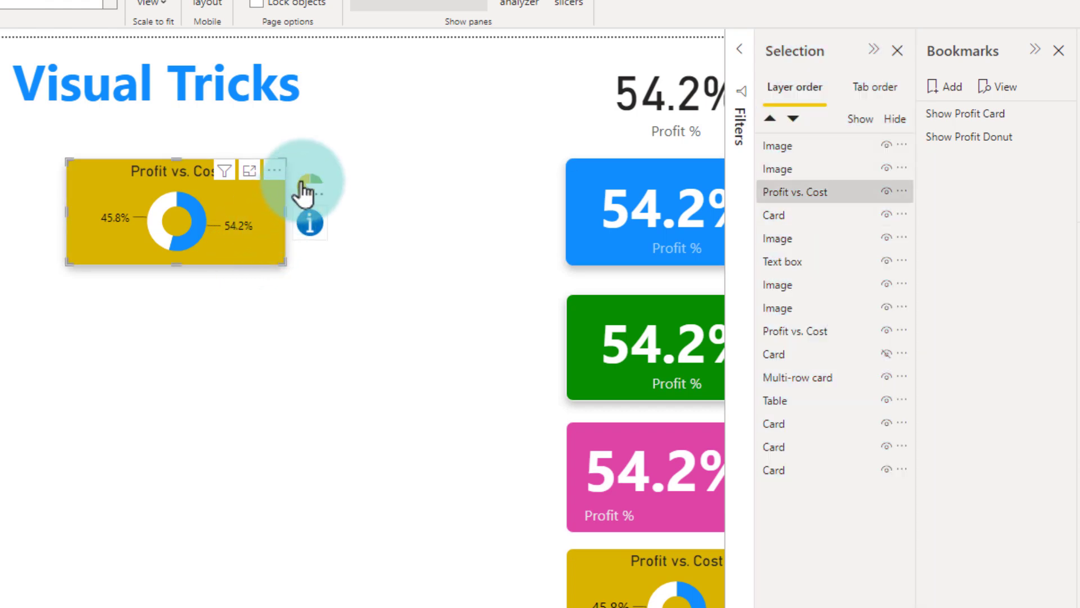
pyautogui.click(304, 188)
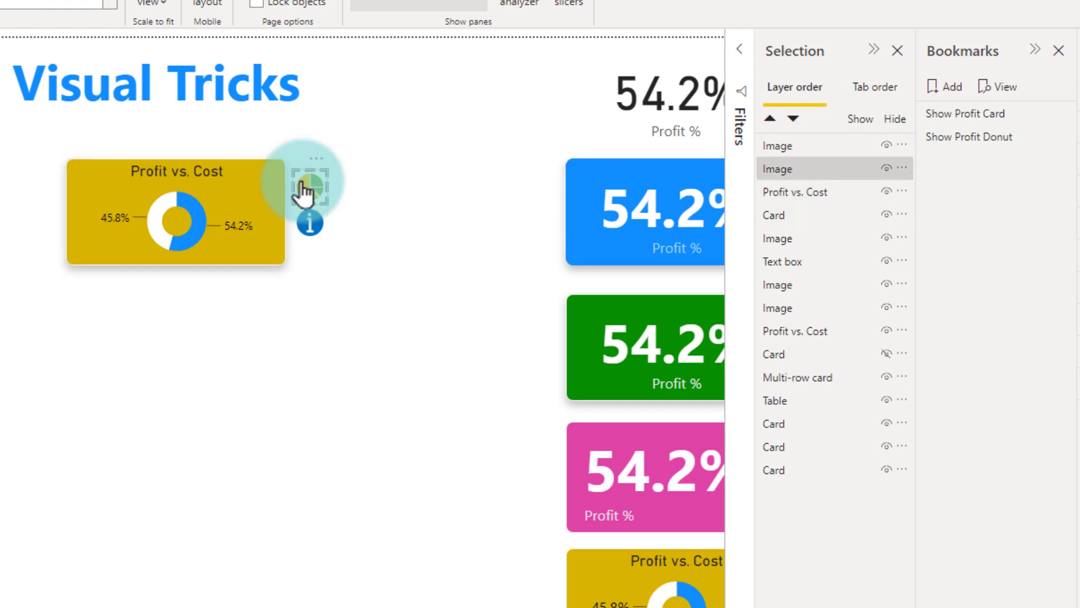
pyautogui.click(380, 283)
pyautogui.click(224, 241)
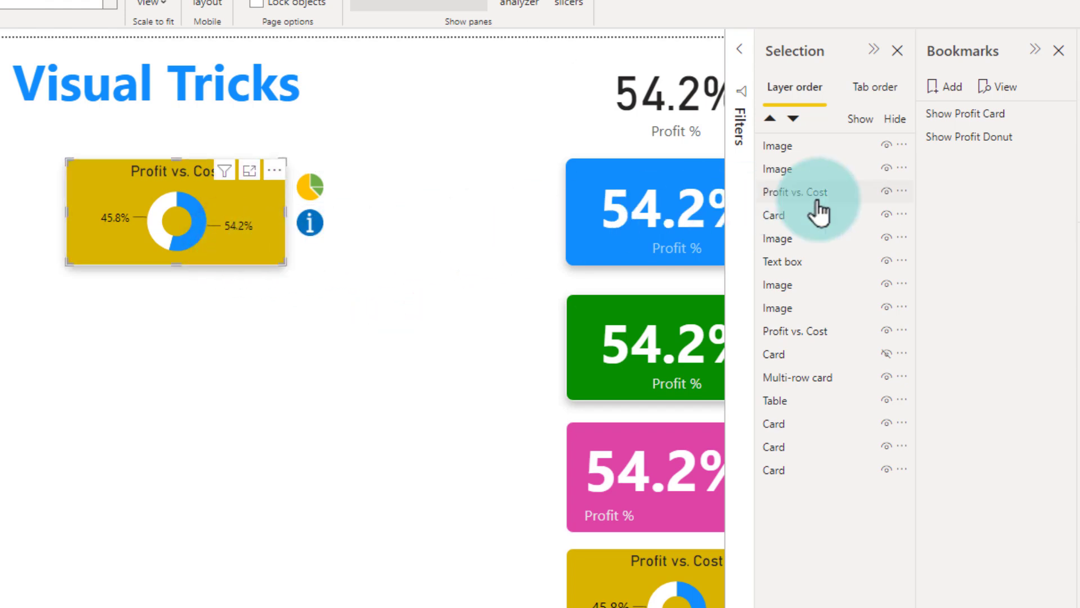
pyautogui.click(892, 192)
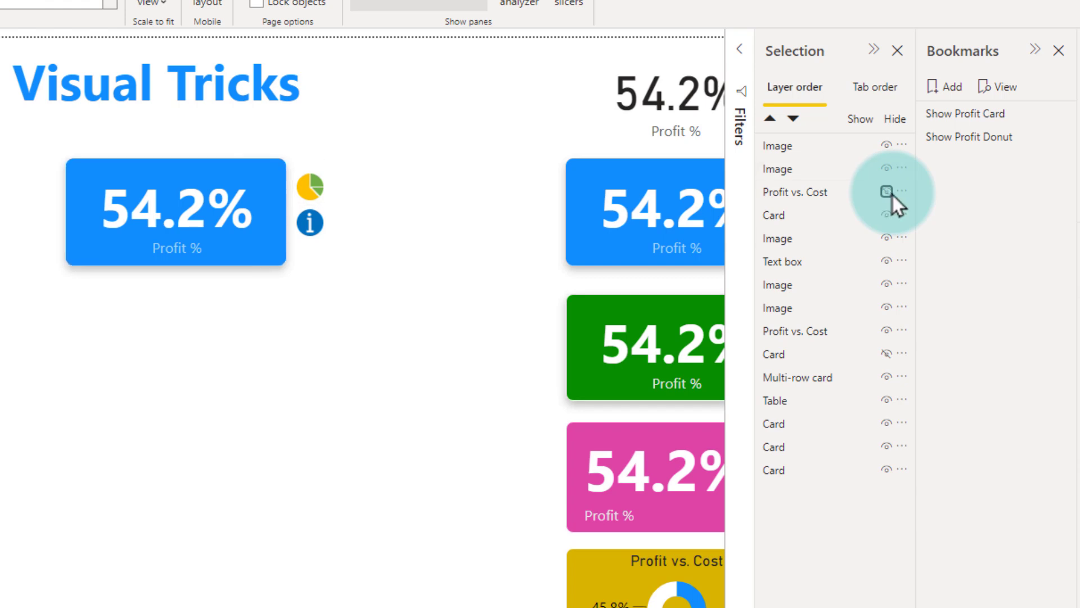
pyautogui.click(343, 313)
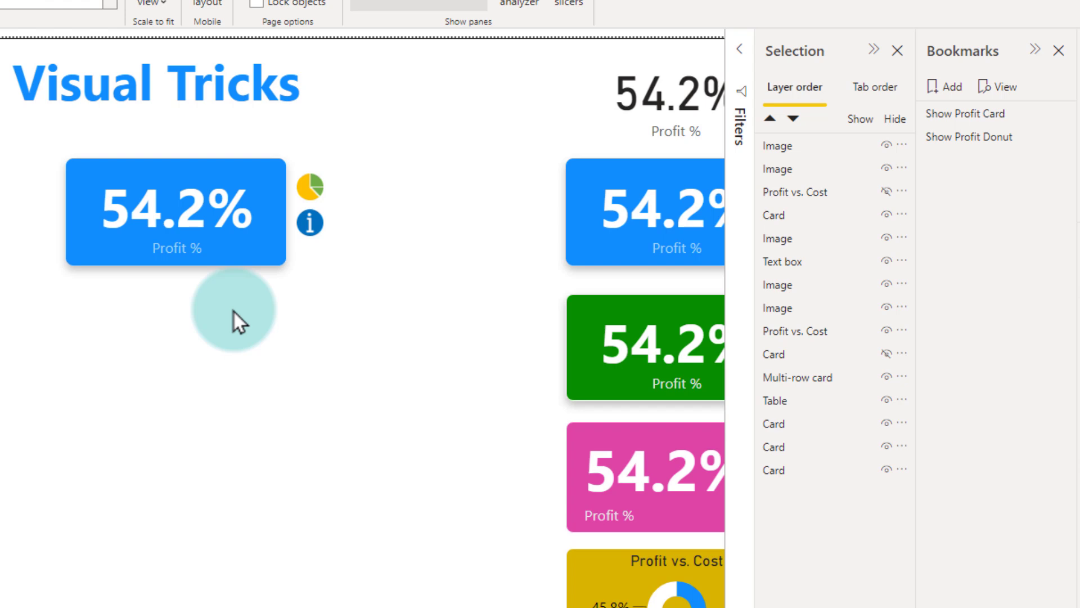
# - Add a new bookmark and rename it 'Show the KPI Card'
pyautogui.click(945, 87)
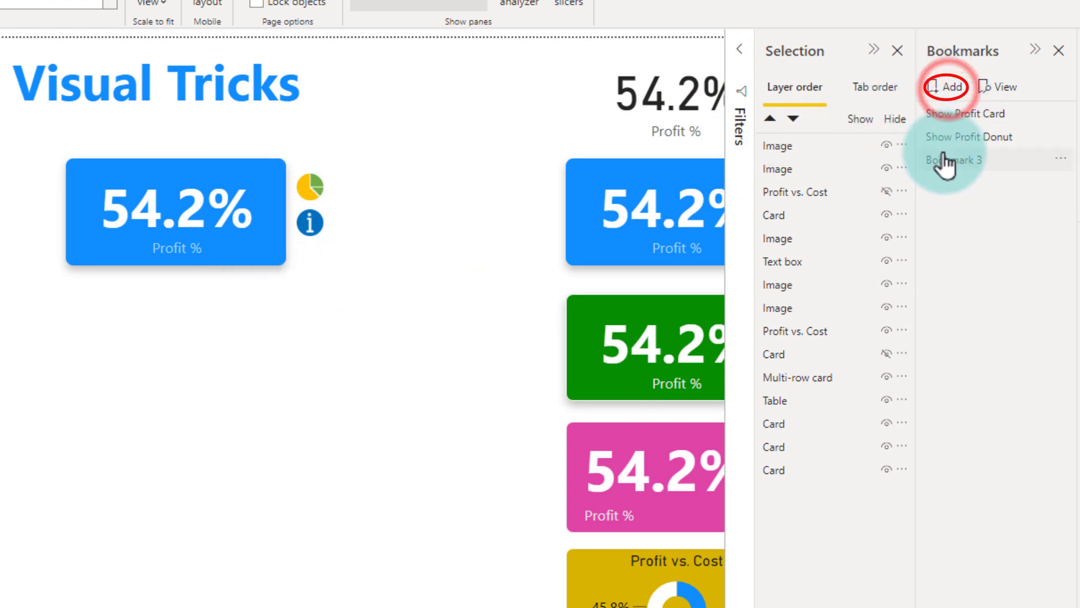
pyautogui.doubleClick(945, 161)
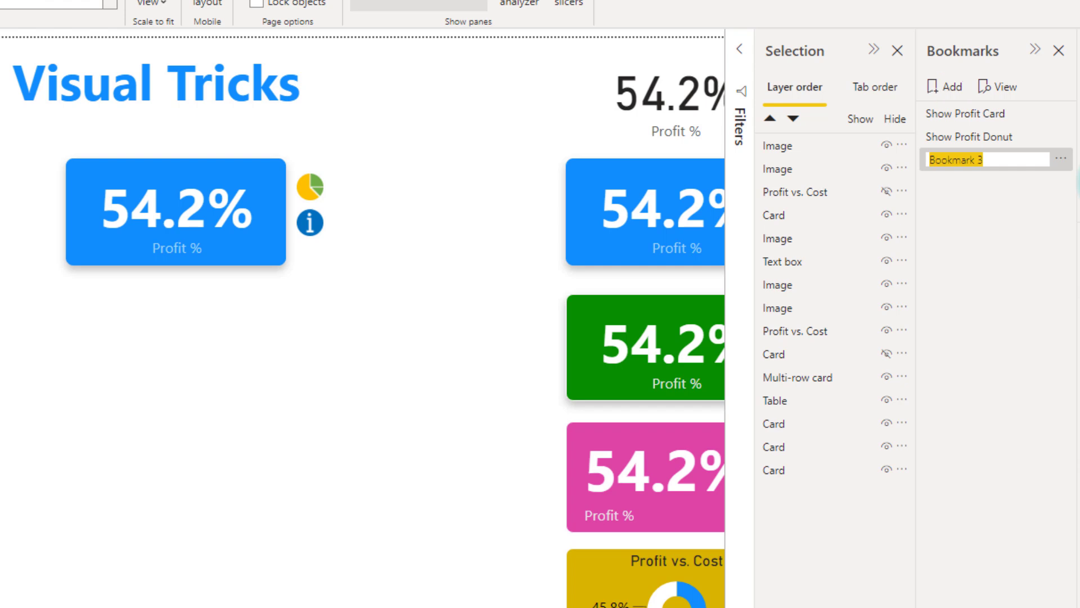
pyautogui.write('Show the')
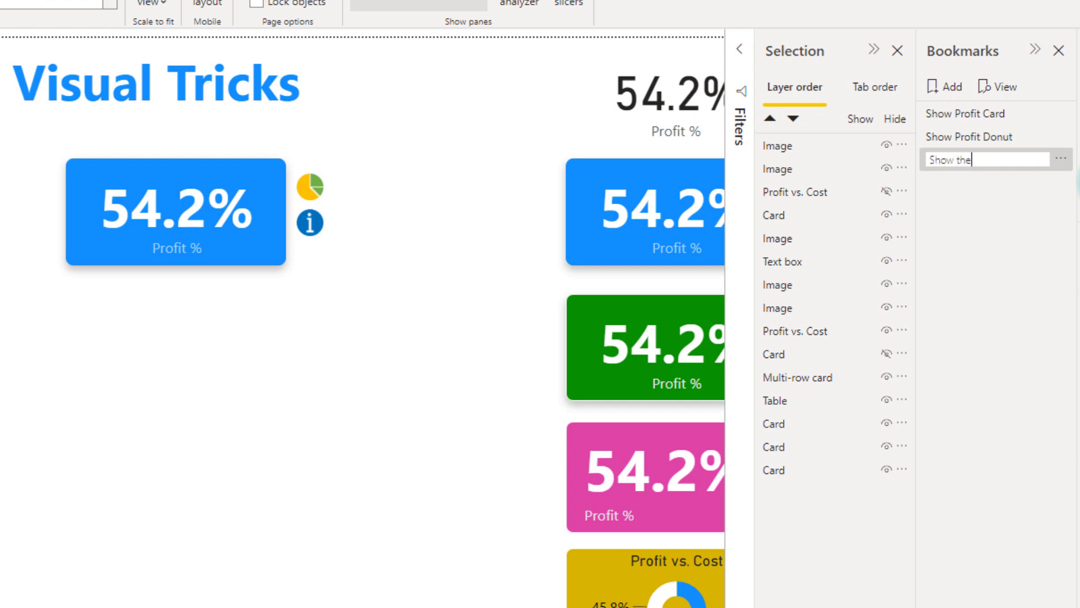
pyautogui.write(' KPI Card')
pyautogui.press('Return')
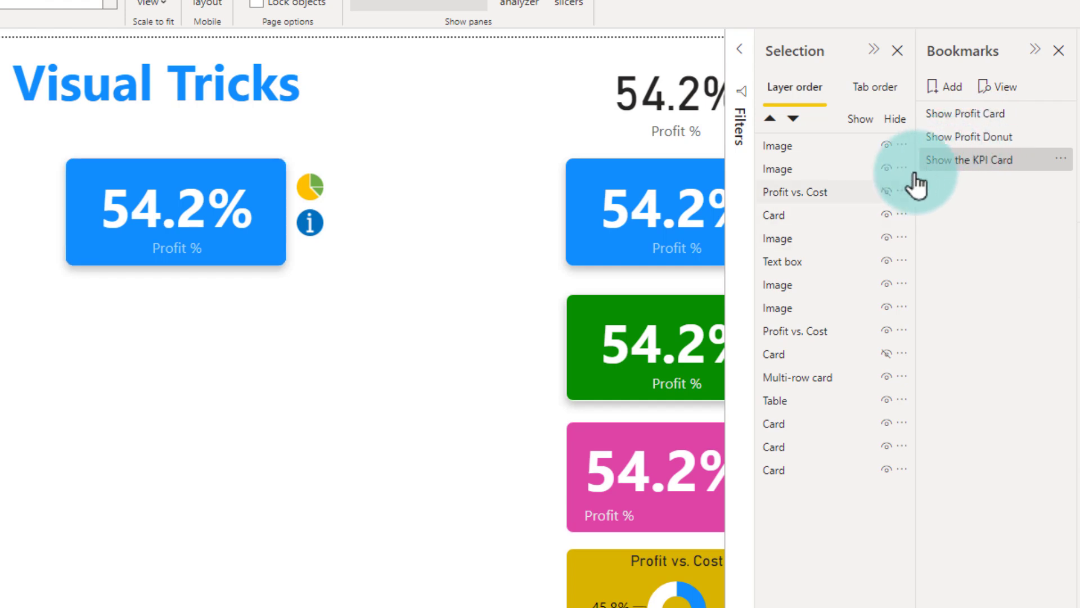
# - Make the Profit vs. Cost donut visible and hide the blue Profit % card
pyautogui.click(887, 191)
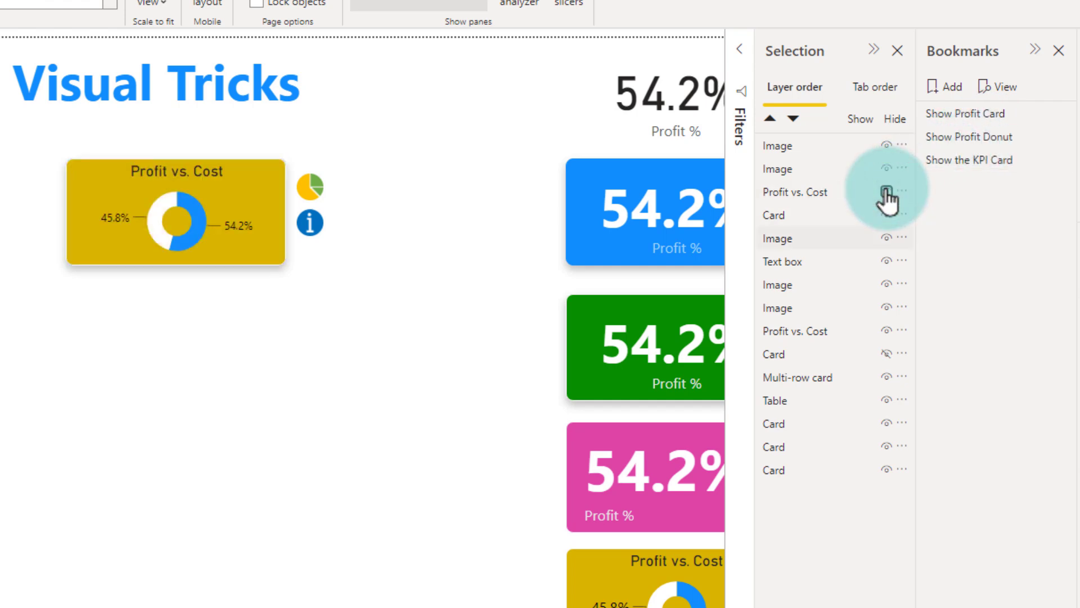
pyautogui.click(886, 214)
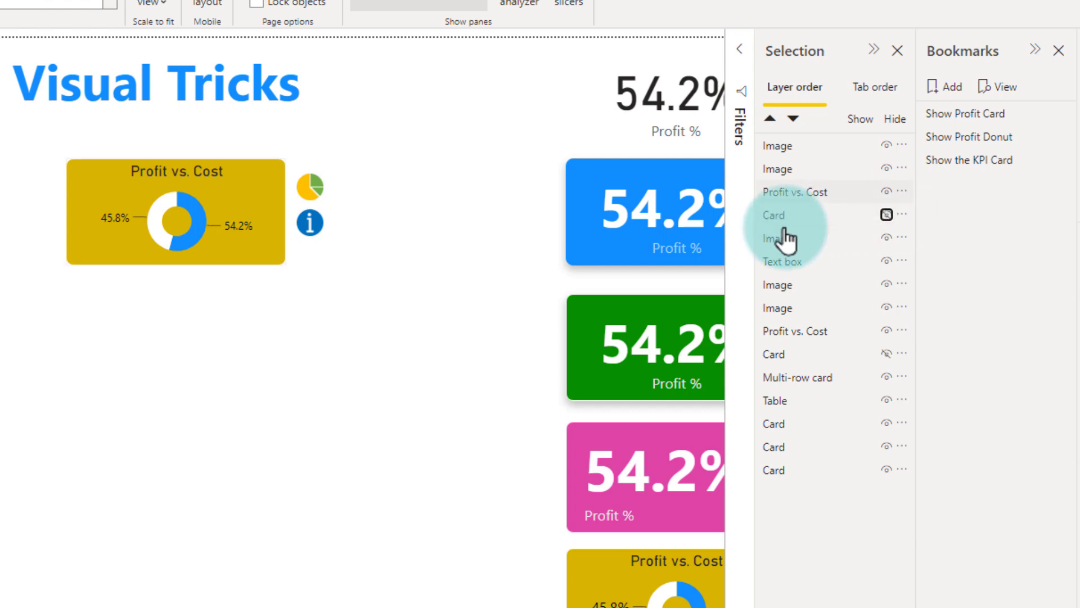
pyautogui.click(306, 336)
# - Add a bookmark named 'Show the Donut', then apply the Show the KPI Card bookmark
pyautogui.click(945, 87)
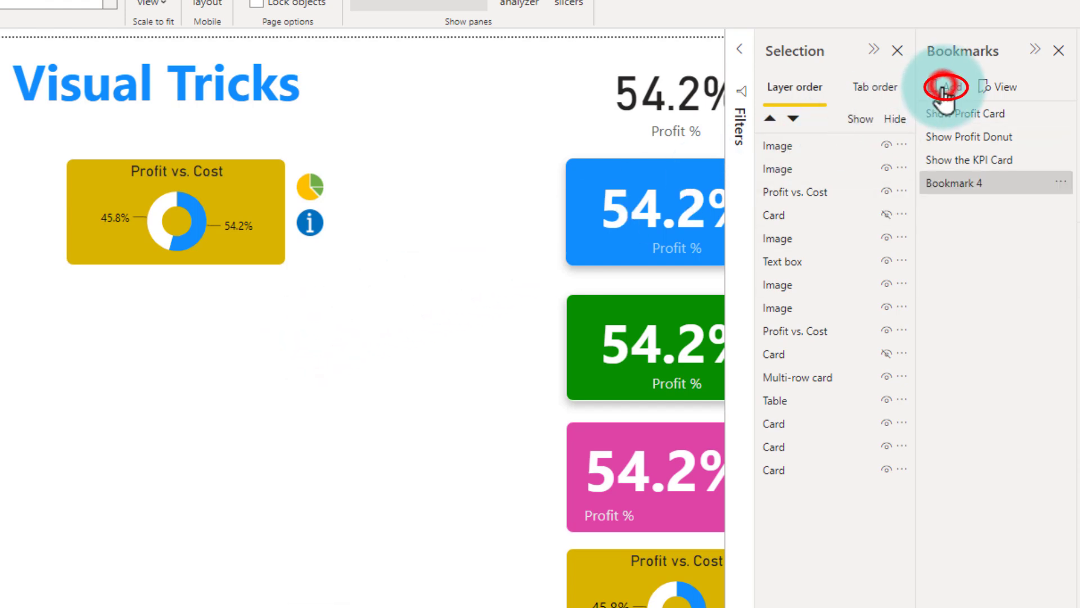
pyautogui.doubleClick(956, 182)
pyautogui.press('BackSpace')
pyautogui.write('Show')
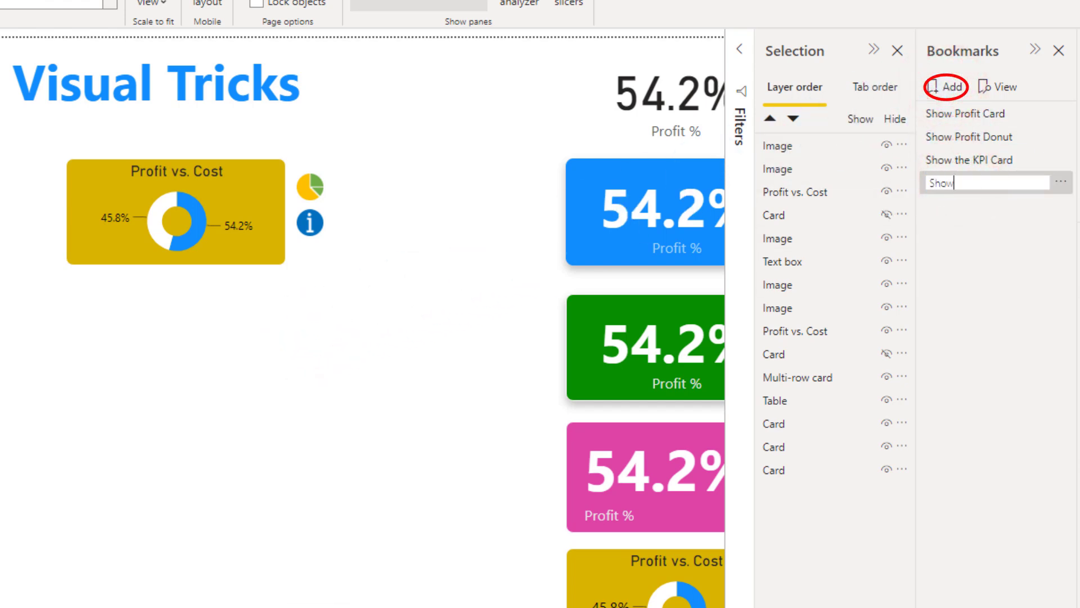
pyautogui.write(' the Donut')
pyautogui.press('Return')
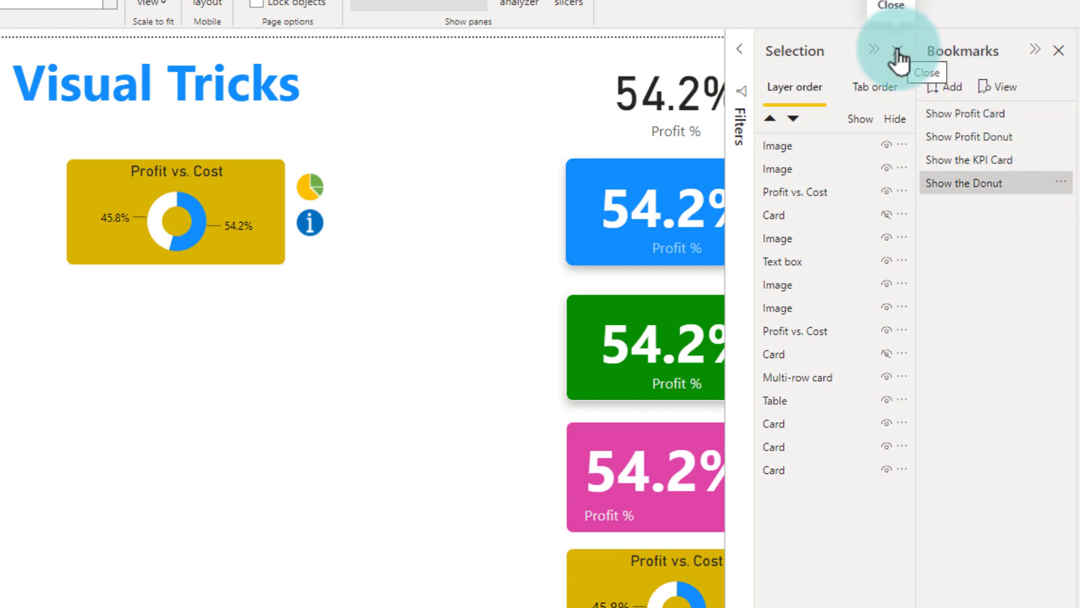
pyautogui.click(897, 52)
pyautogui.click(982, 163)
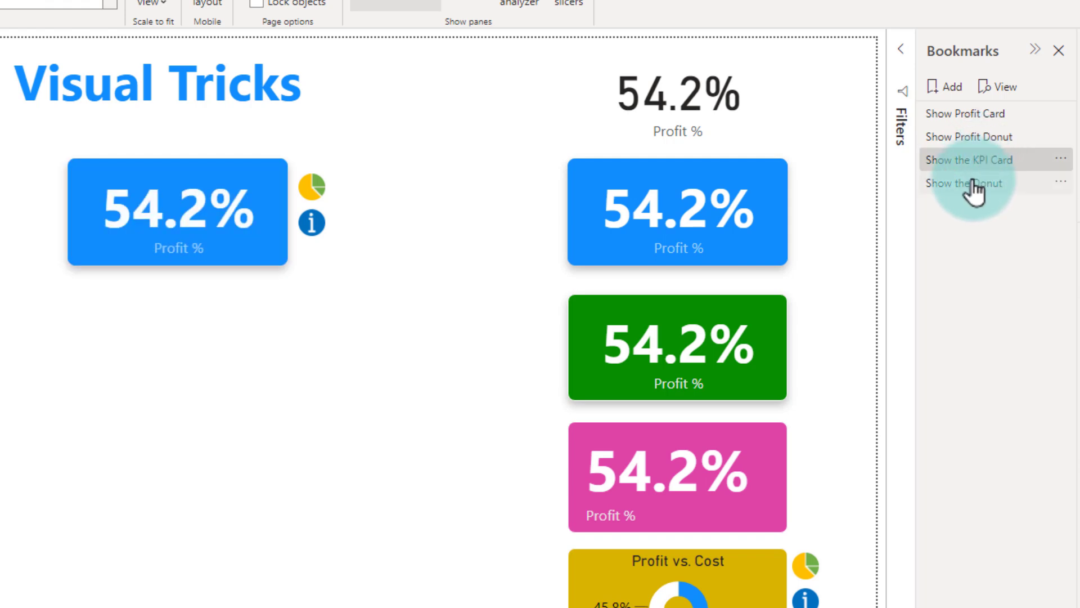
# - Toggle between the Show the Donut and Show the KPI Card bookmarks, ending on Show the Donut
pyautogui.click(972, 184)
pyautogui.click(975, 162)
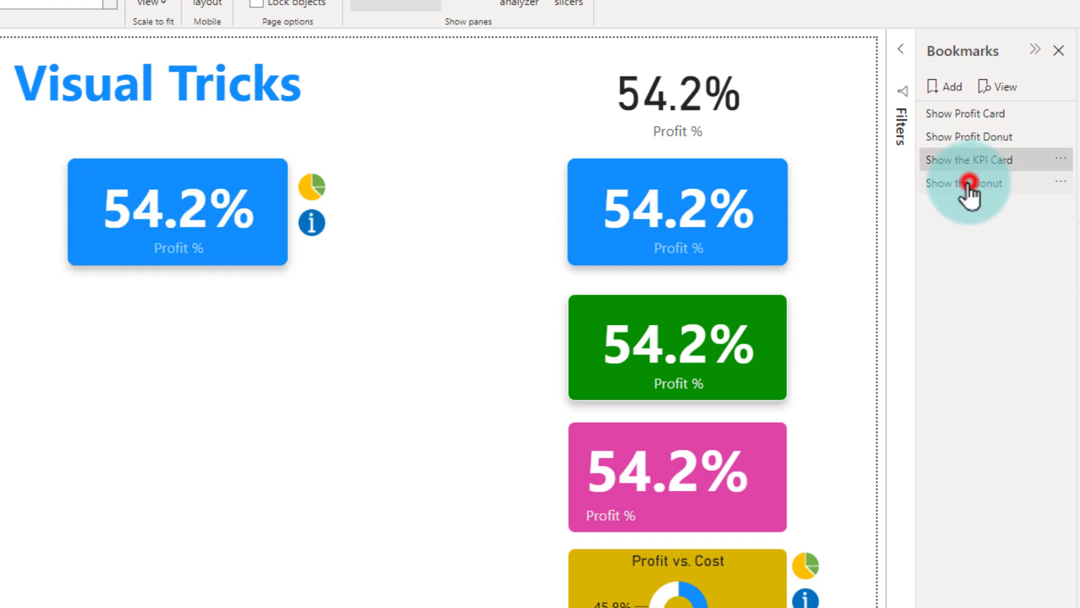
pyautogui.click(968, 184)
pyautogui.click(972, 161)
pyautogui.click(960, 182)
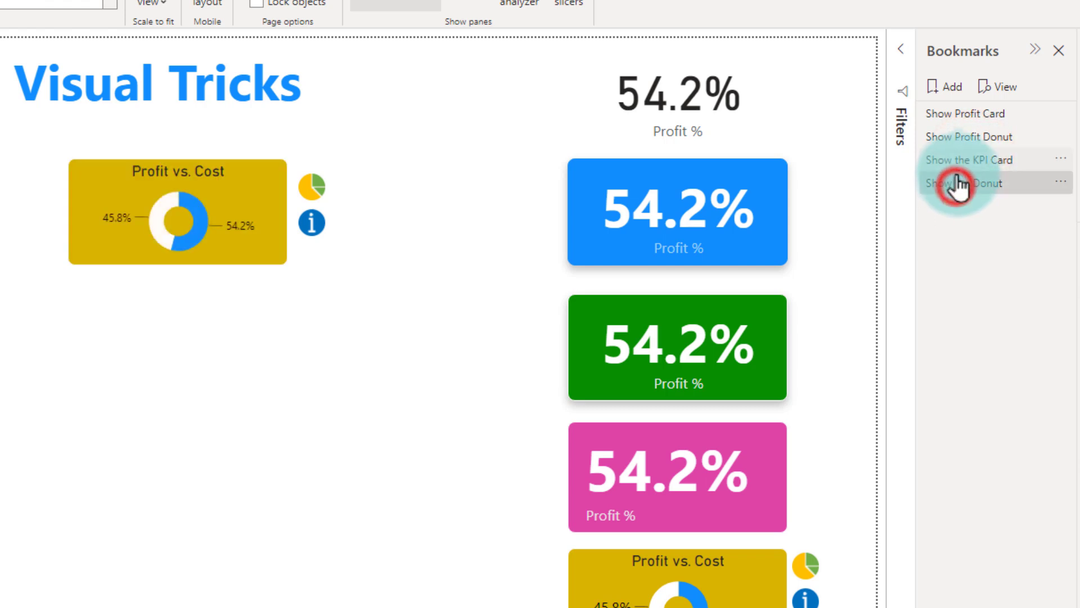
pyautogui.click(960, 161)
pyautogui.click(961, 183)
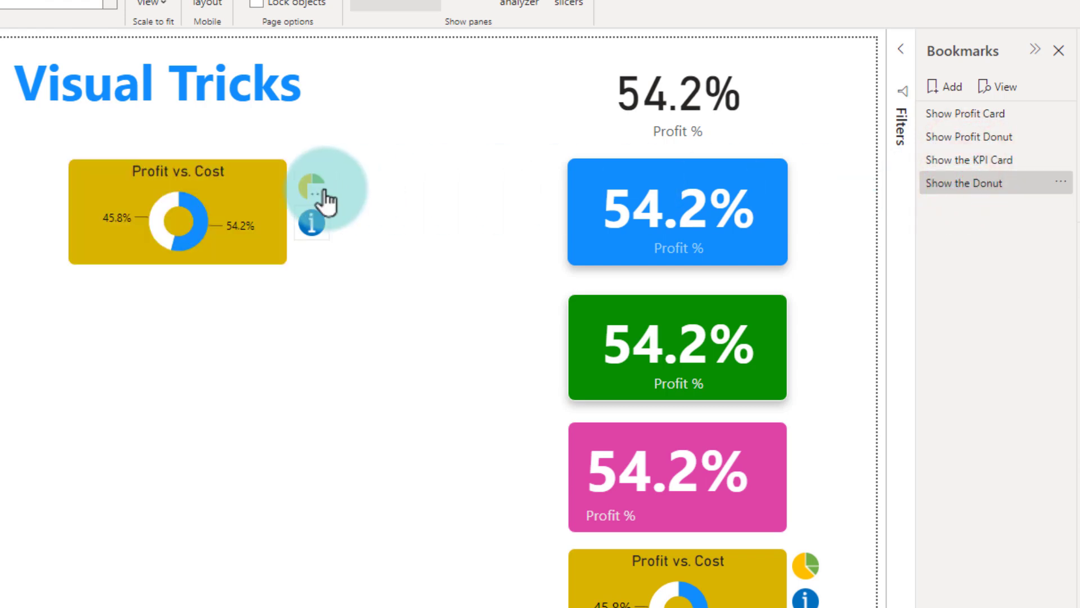
# - Set the info icon's action to the Show the KPI Card bookmark
pyautogui.click(309, 227)
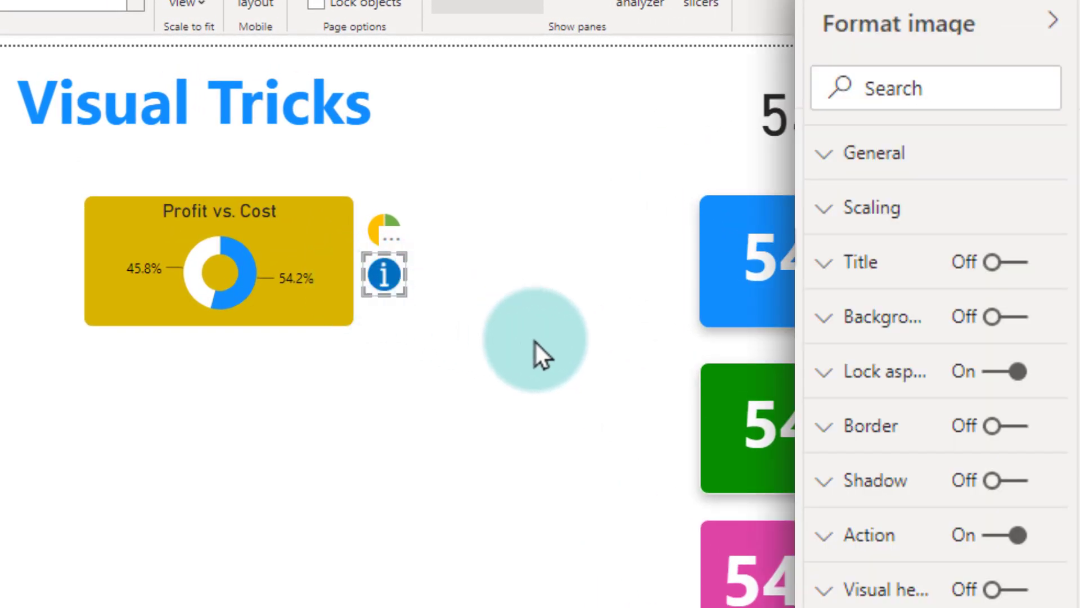
pyautogui.click(863, 551)
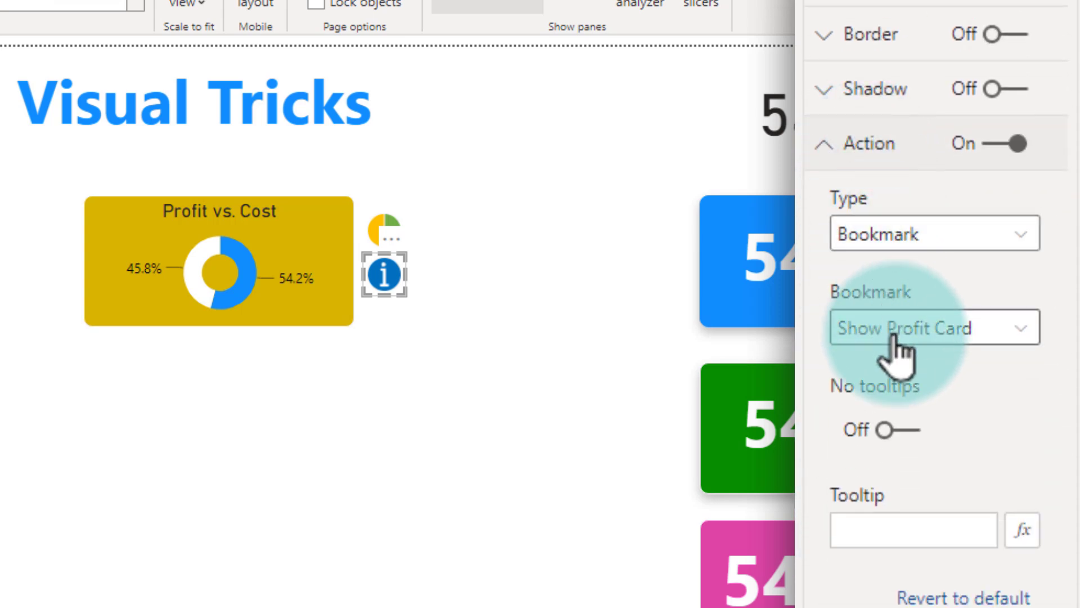
pyautogui.click(894, 337)
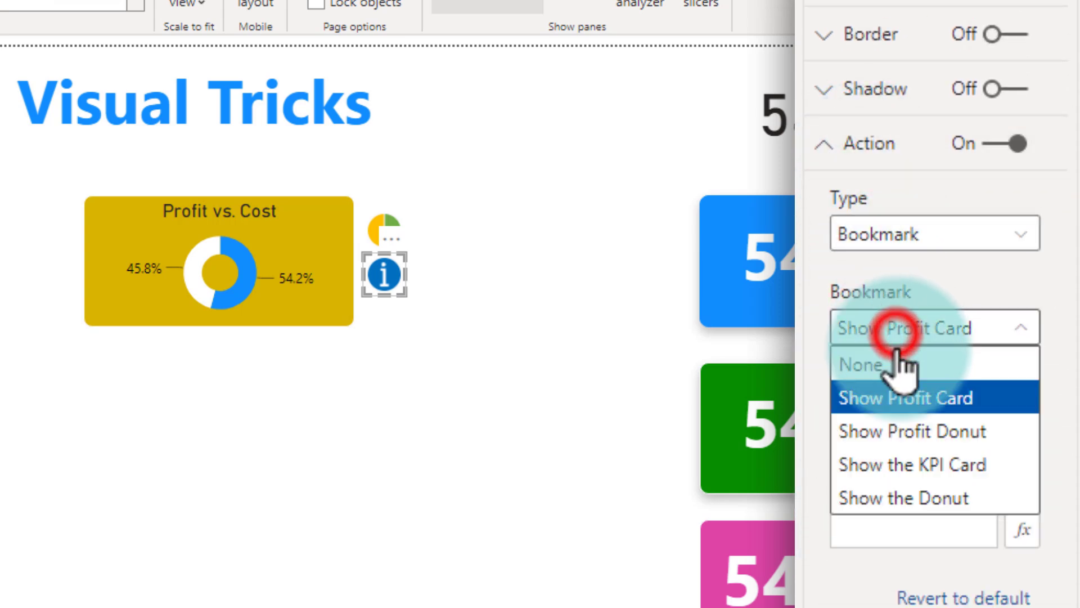
pyautogui.click(925, 472)
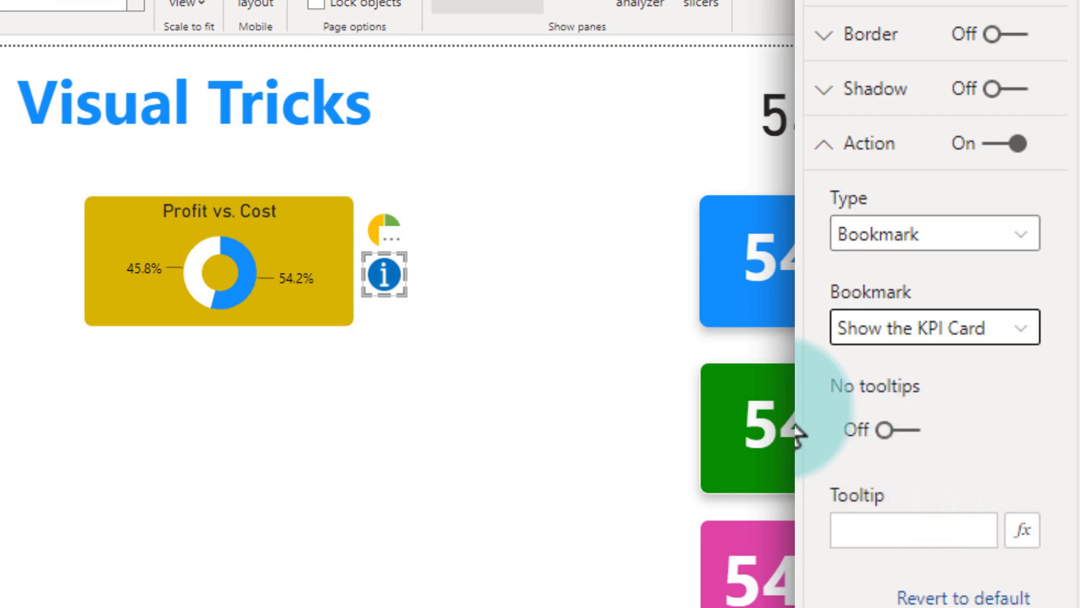
pyautogui.click(493, 286)
# - Set the pie icon's action to the Show the Donut bookmark
pyautogui.click(391, 236)
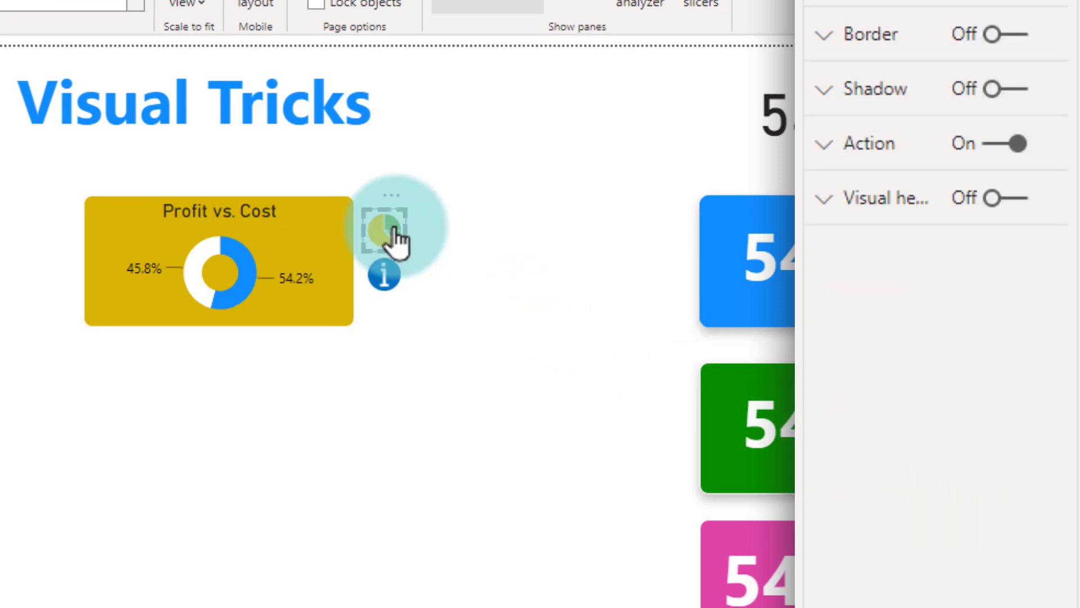
pyautogui.click(869, 143)
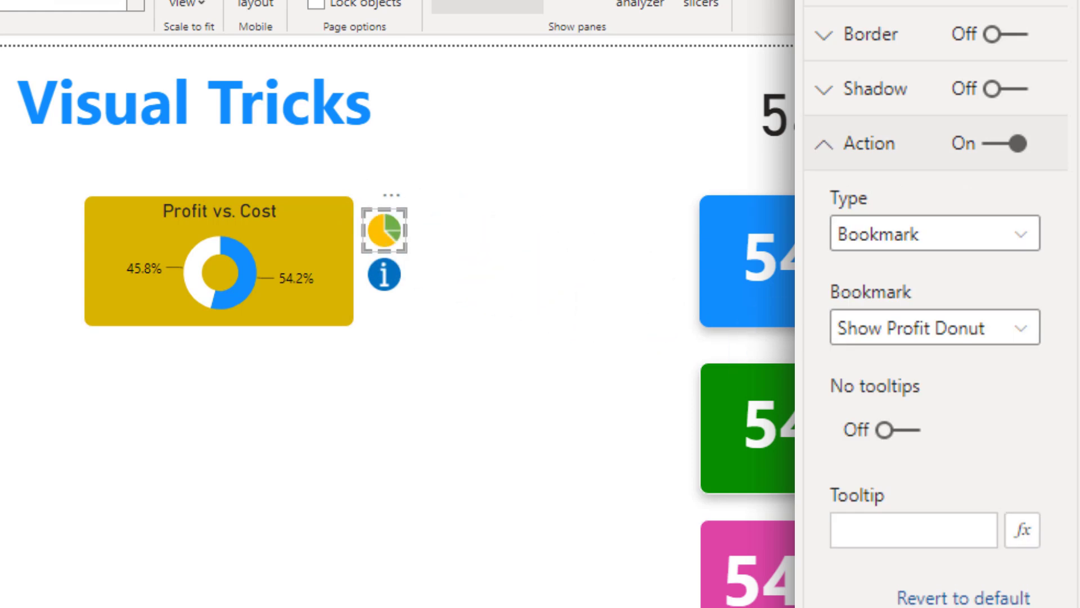
pyautogui.click(968, 329)
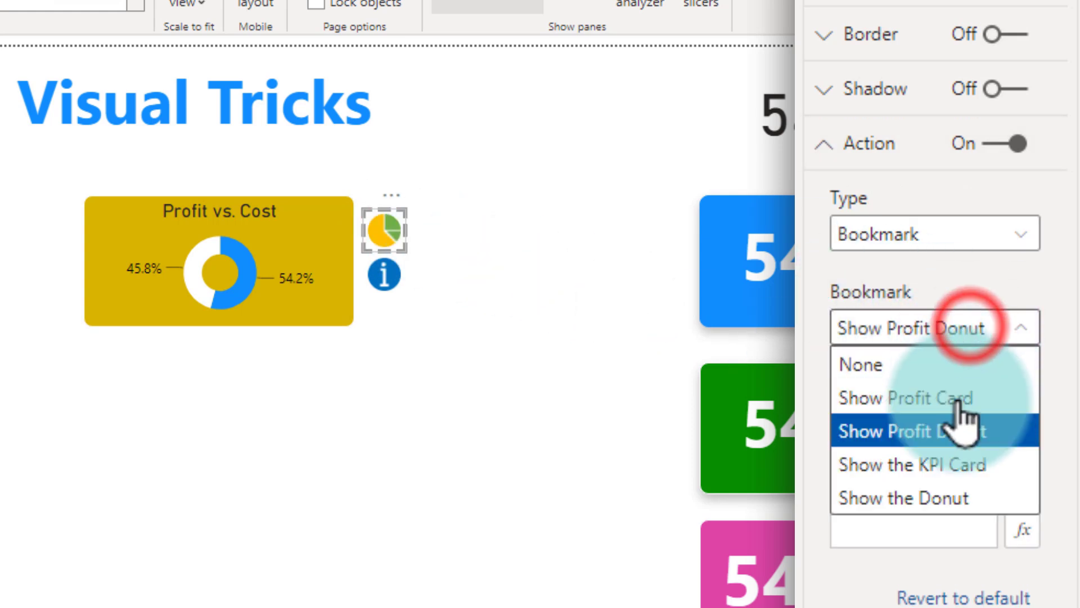
pyautogui.click(948, 498)
pyautogui.click(1005, 440)
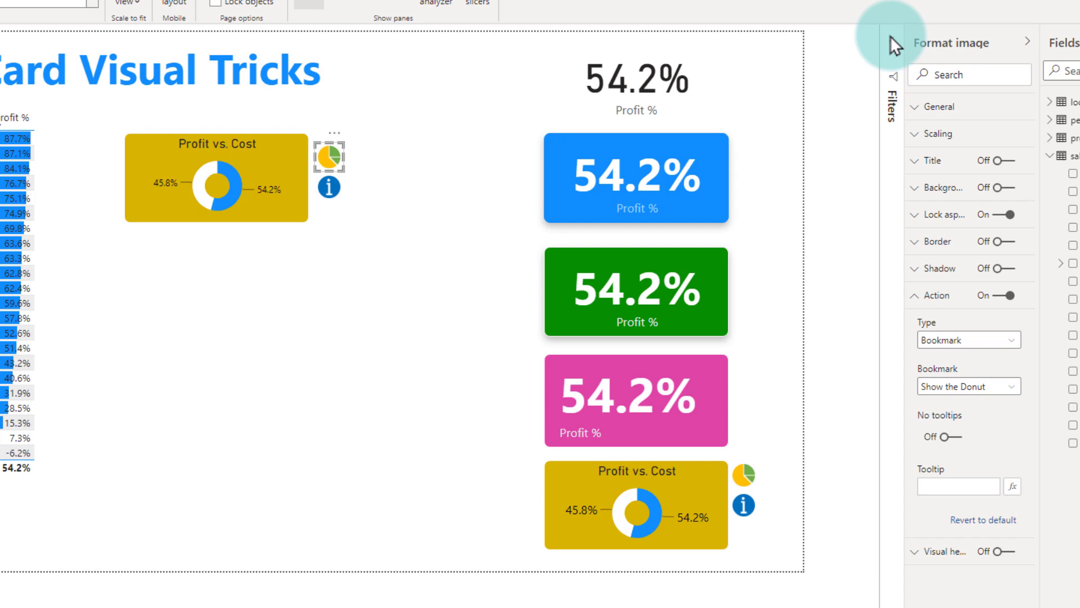
# - Test the icons: the info icon shows the blue KPI card, the pie icon restores the donut
pyautogui.click(400, 278)
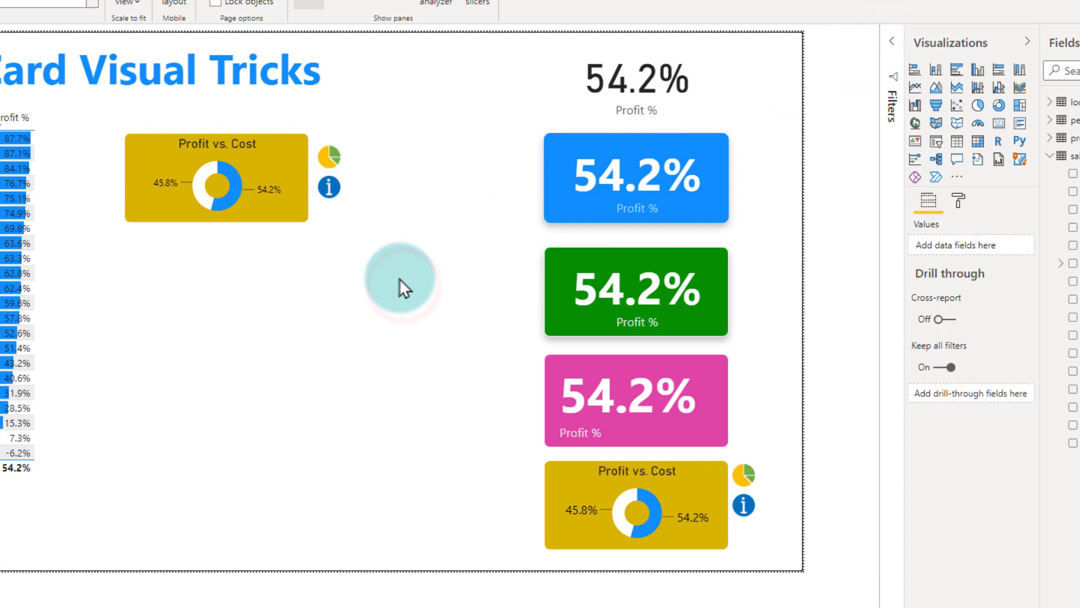
pyautogui.keyDown('ctrl'); pyautogui.click(326, 192); pyautogui.keyUp('ctrl')
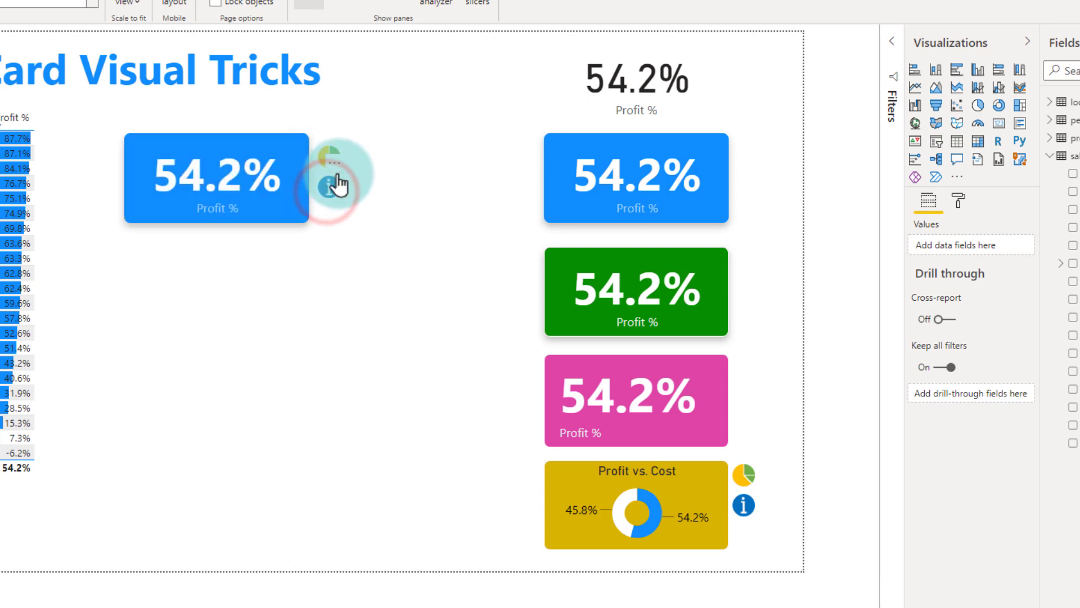
pyautogui.keyDown('ctrl'); pyautogui.click(326, 154); pyautogui.keyUp('ctrl')
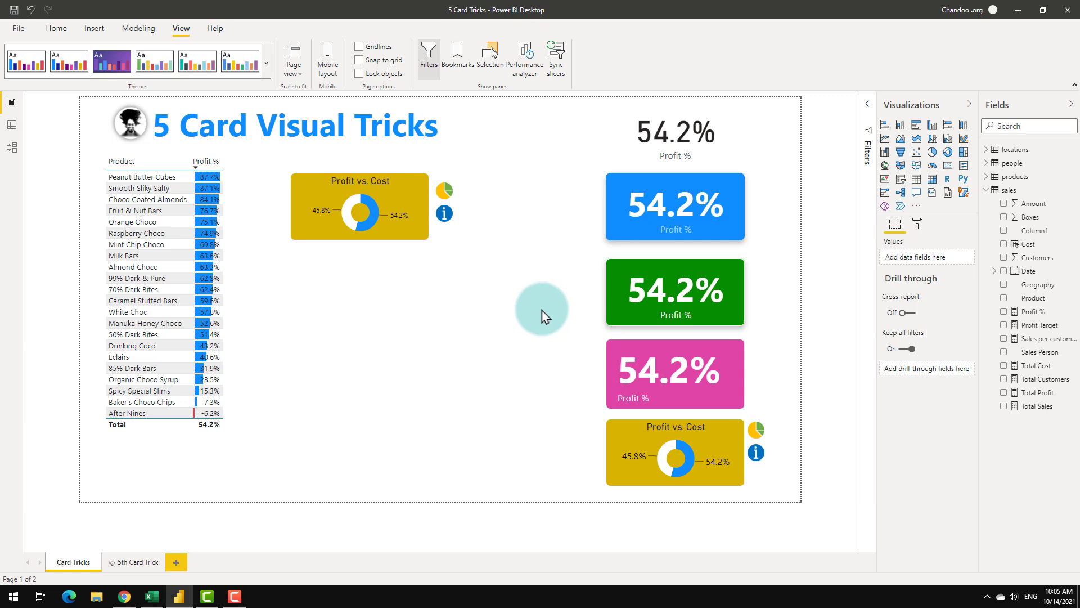
# - Go to the 5th Card Trick page with Ctrl+Page Down
pyautogui.hotkey('ctrl', 'pagedown')
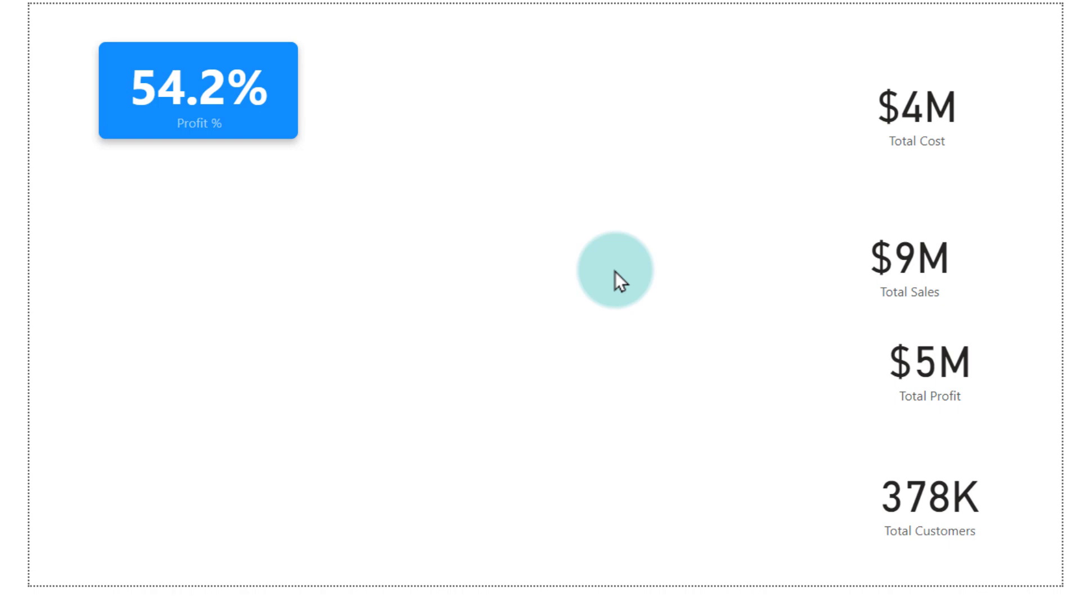
# - Copy the Profit % card's blue formatting onto the Total Cost and other total cards with Format painter
pyautogui.click(282, 129)
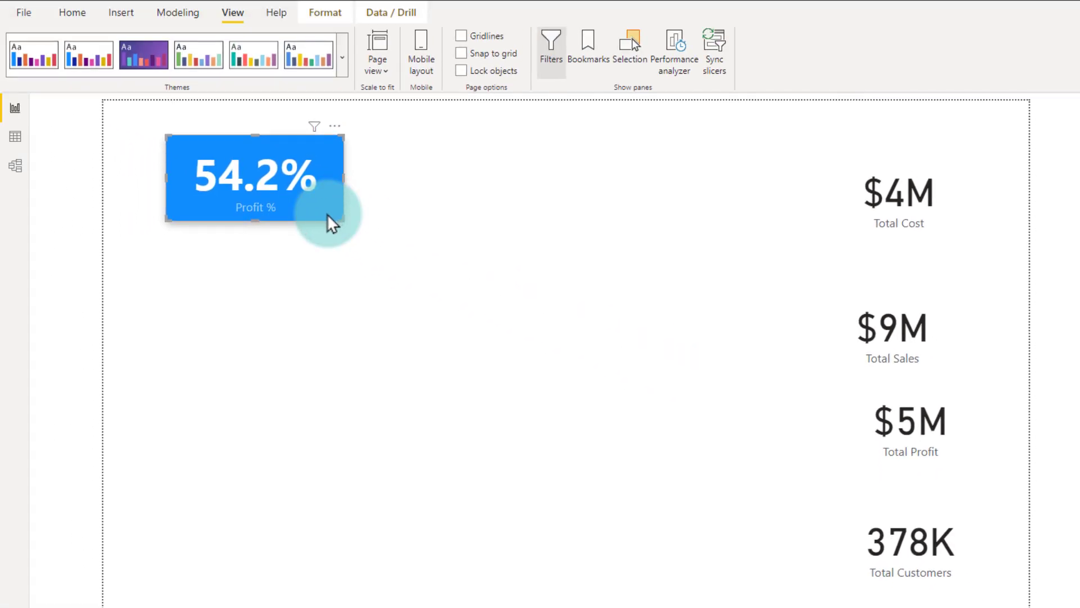
pyautogui.click(68, 12)
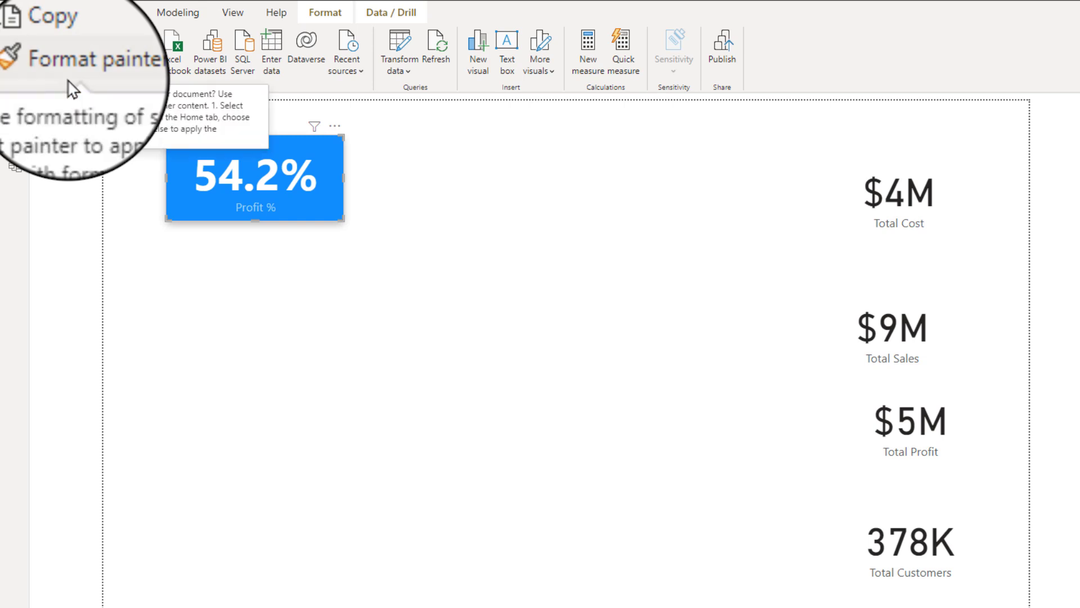
pyautogui.click(290, 206)
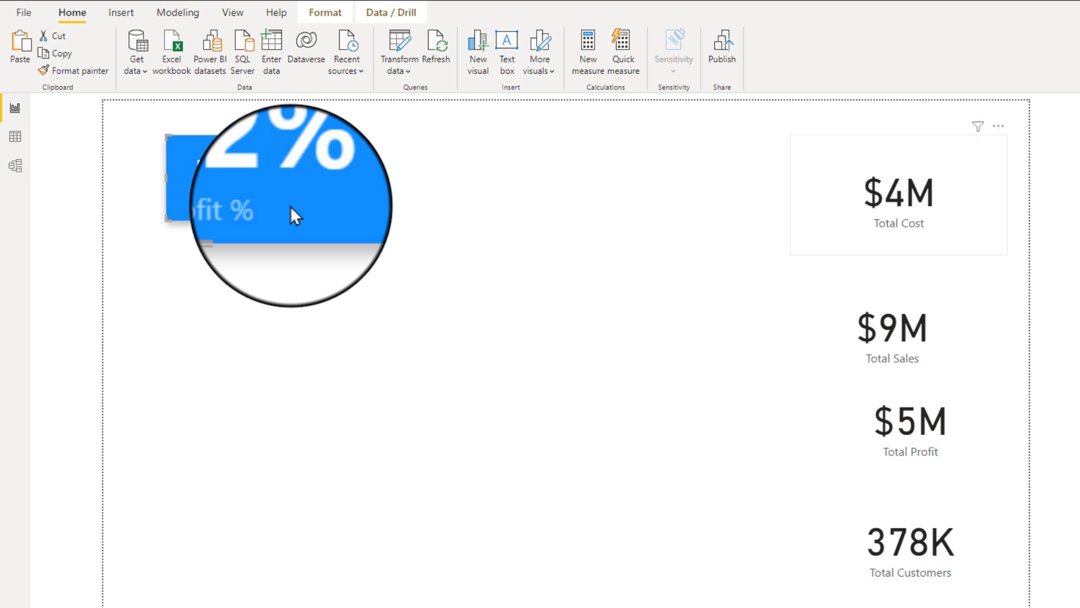
pyautogui.click(98, 67)
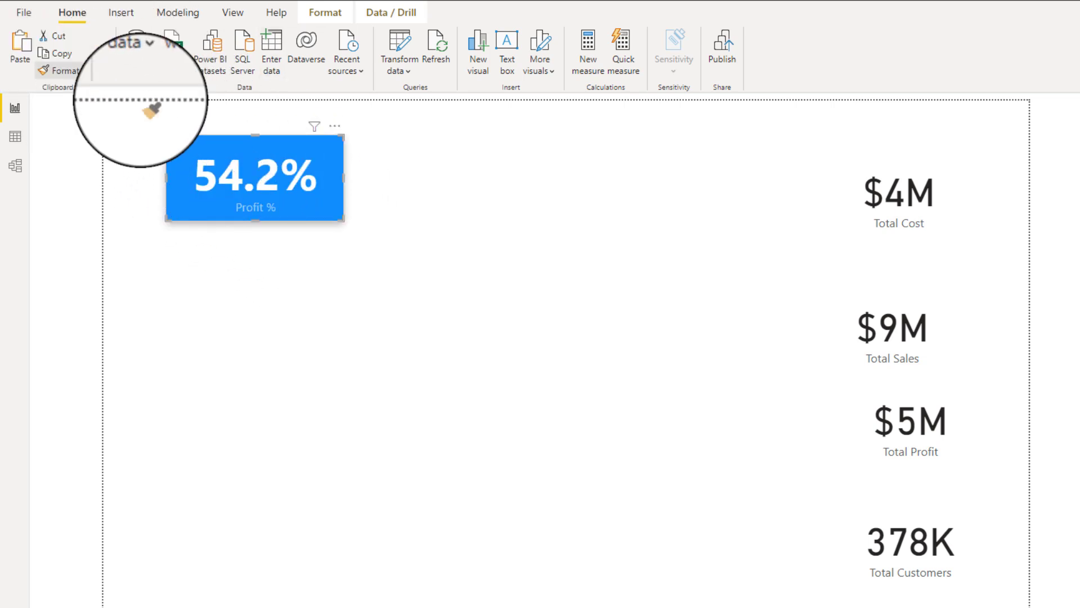
pyautogui.click(896, 197)
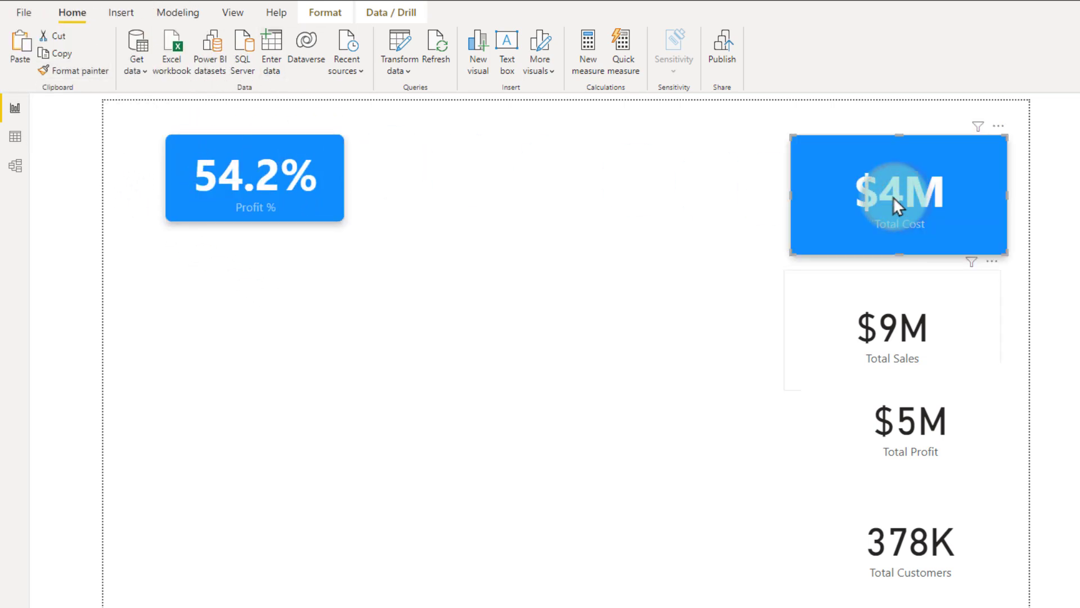
pyautogui.click(873, 327)
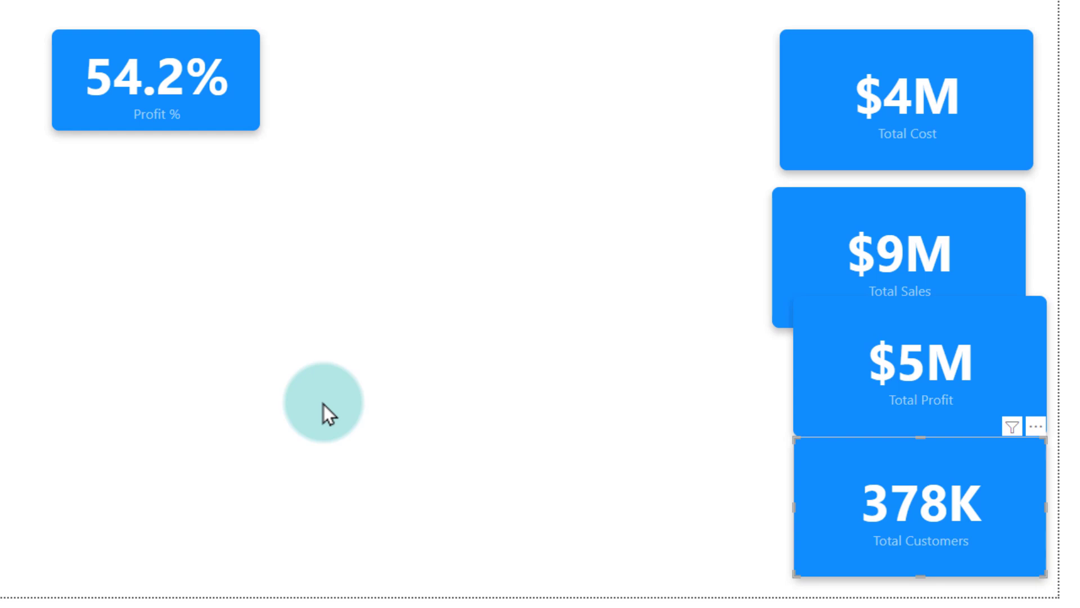
# - Drag the Total Cost card to the left column below the Profit % card
pyautogui.moveTo(812, 70); pyautogui.dragTo(87, 180)
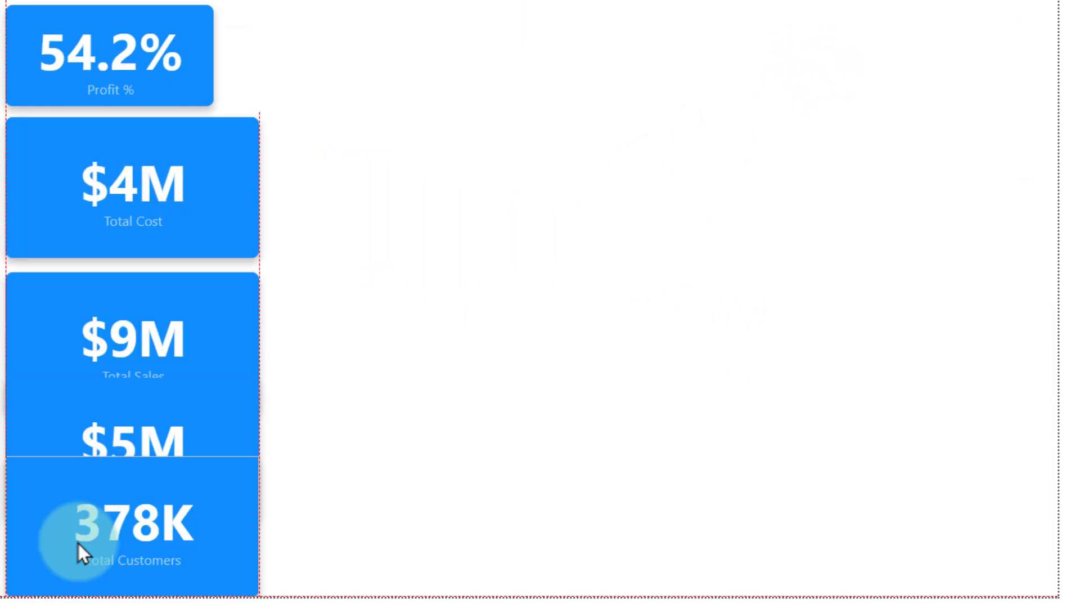
pyautogui.click(388, 477)
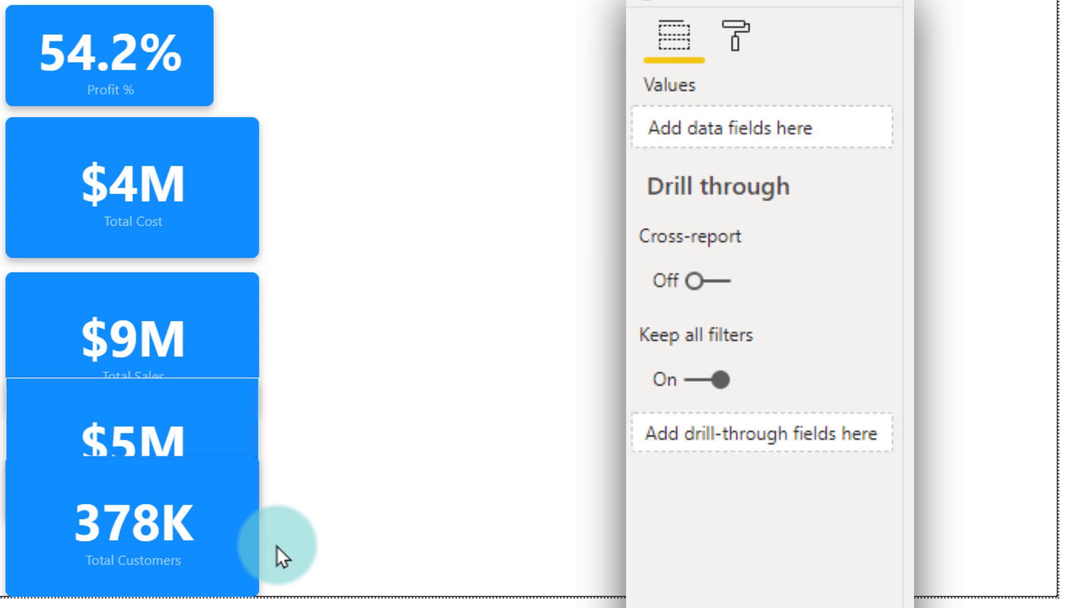
# - Check the Profit % card's width and height in the General size settings
pyautogui.click(152, 89)
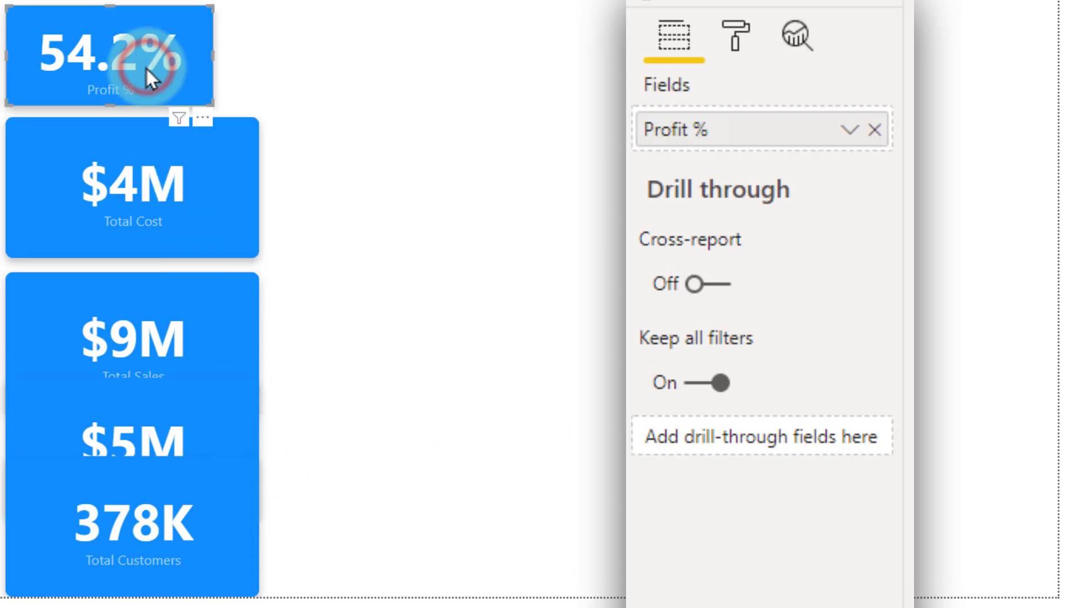
pyautogui.click(731, 33)
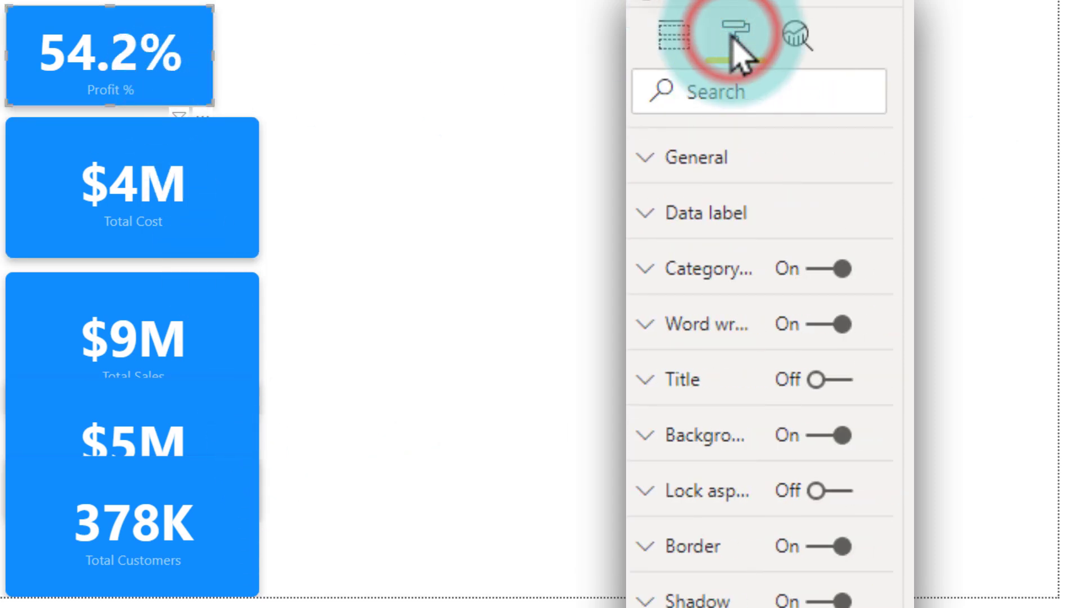
pyautogui.click(712, 156)
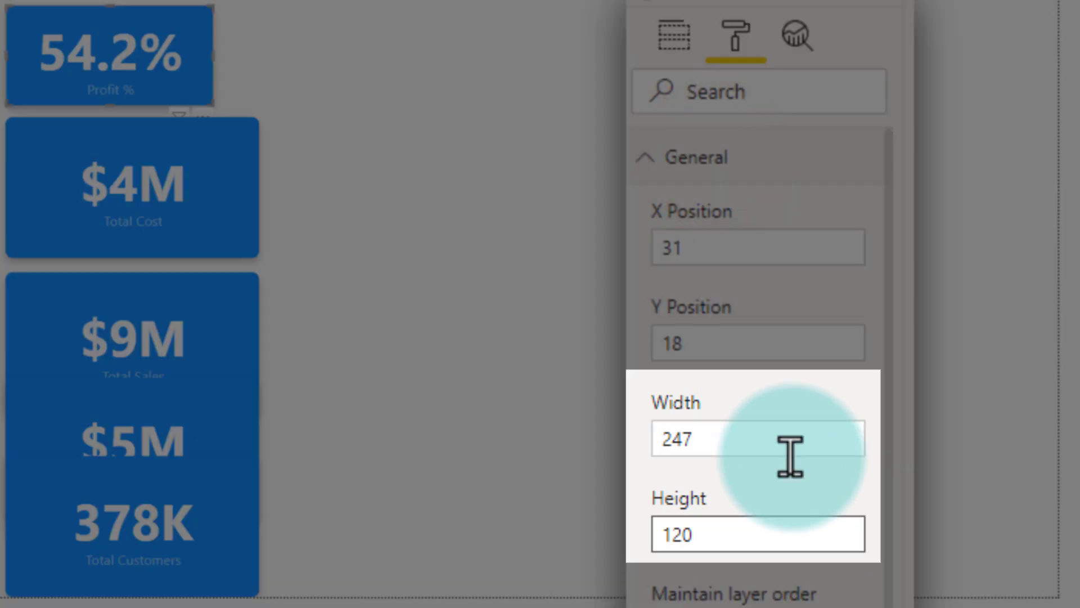
pyautogui.click(790, 450)
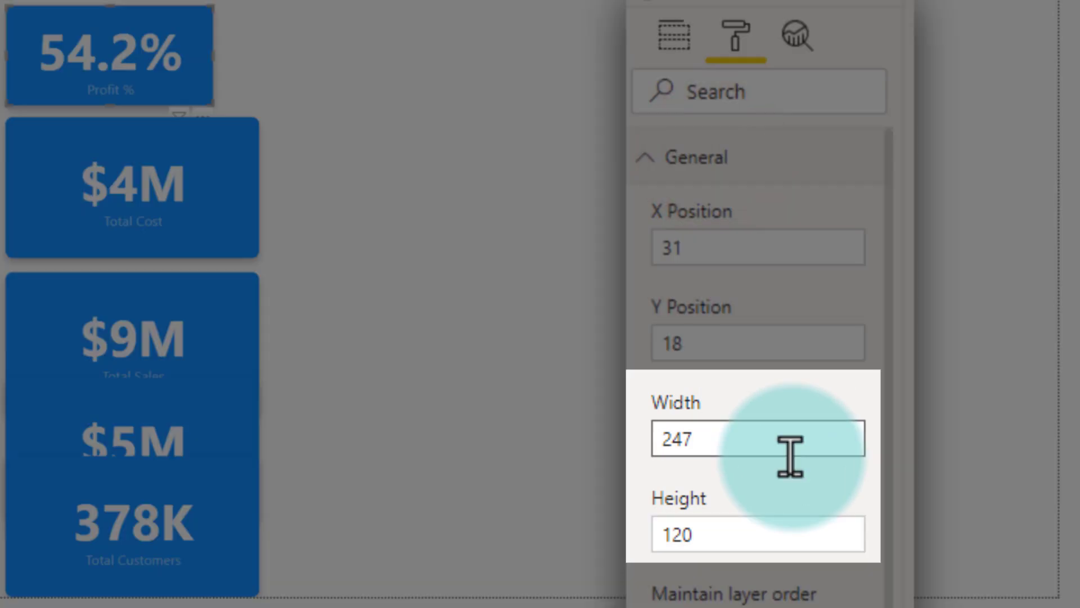
pyautogui.press('Tab')
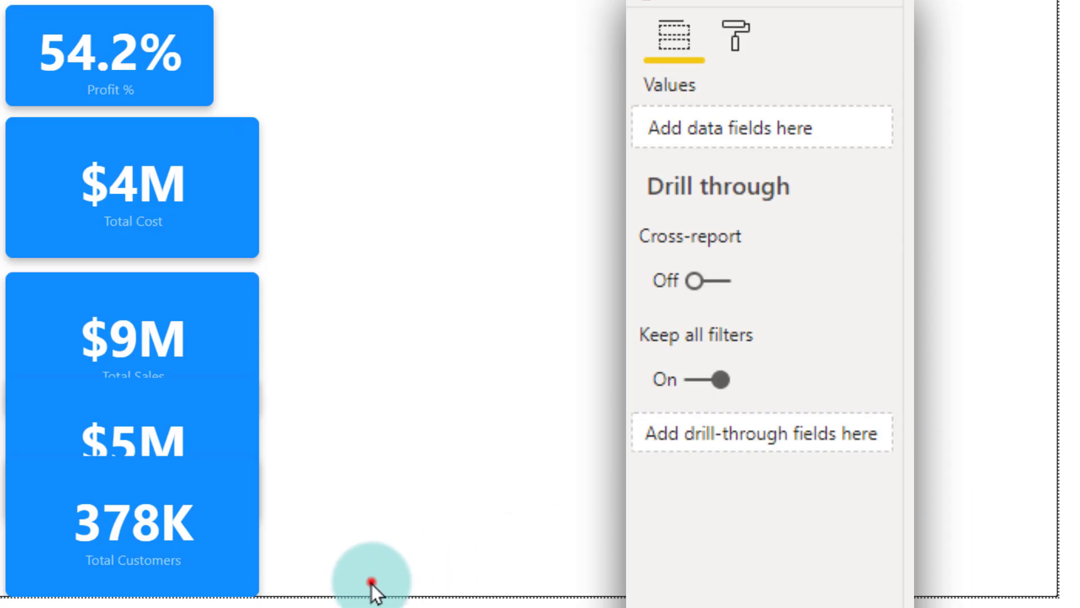
# - Resize the four lower cards together to width 247 and height 120
pyautogui.moveTo(371, 582); pyautogui.dragTo(3, 135)
pyautogui.moveTo(363, 591); pyautogui.dragTo(2, 108)
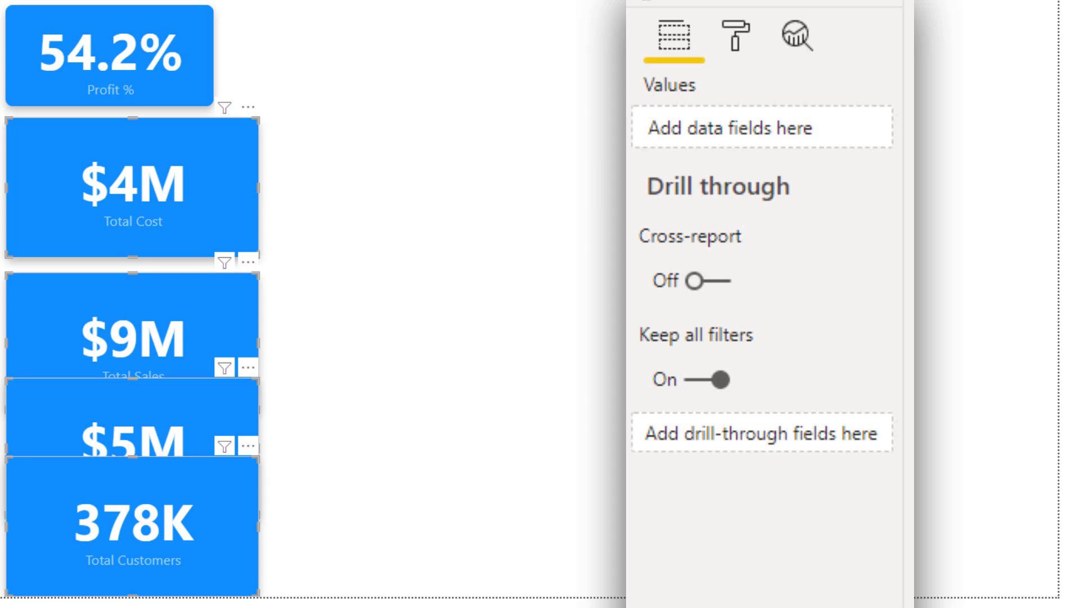
pyautogui.click(734, 41)
pyautogui.click(703, 151)
pyautogui.click(744, 447)
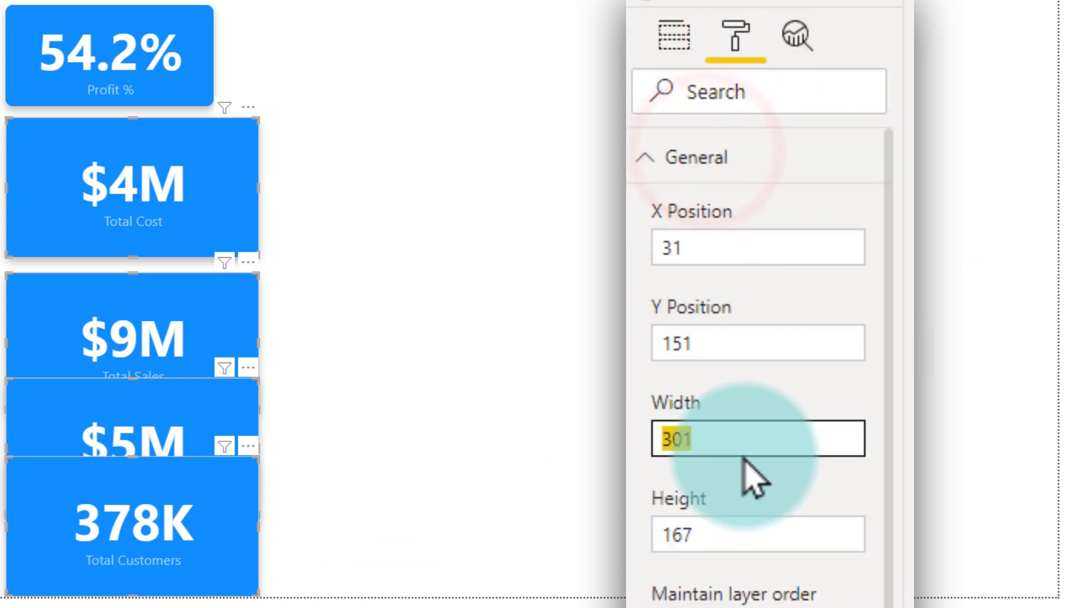
pyautogui.write('2')
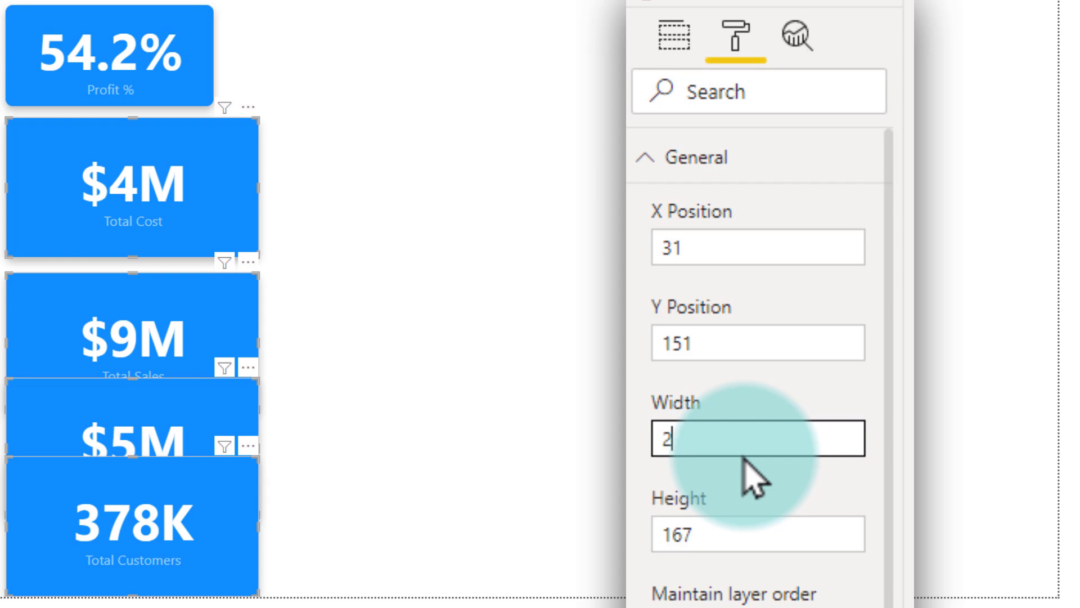
pyautogui.write('47')
pyautogui.click(704, 535)
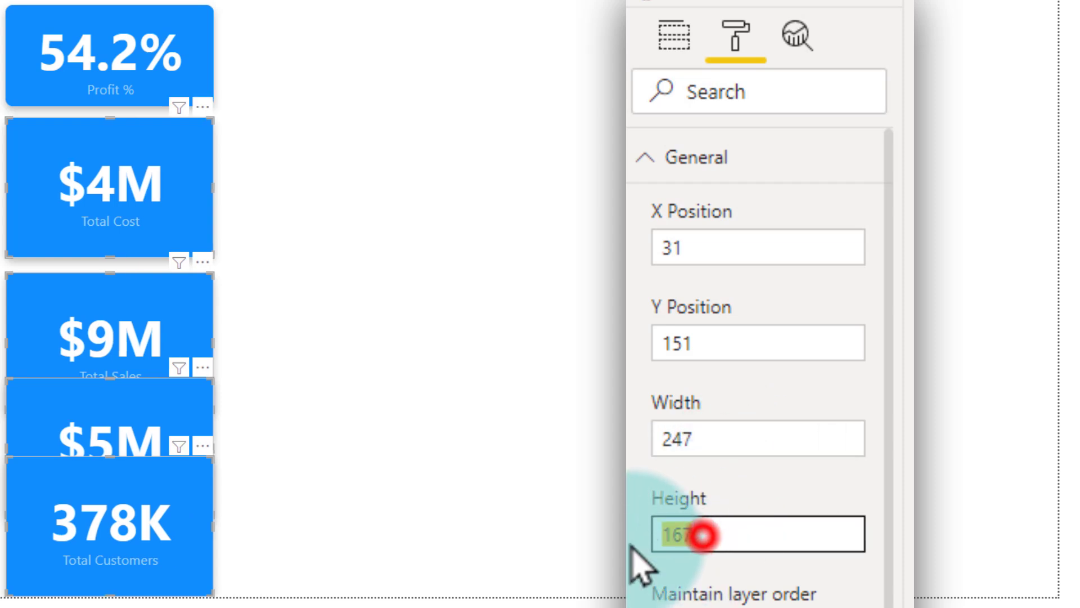
pyautogui.write('120')
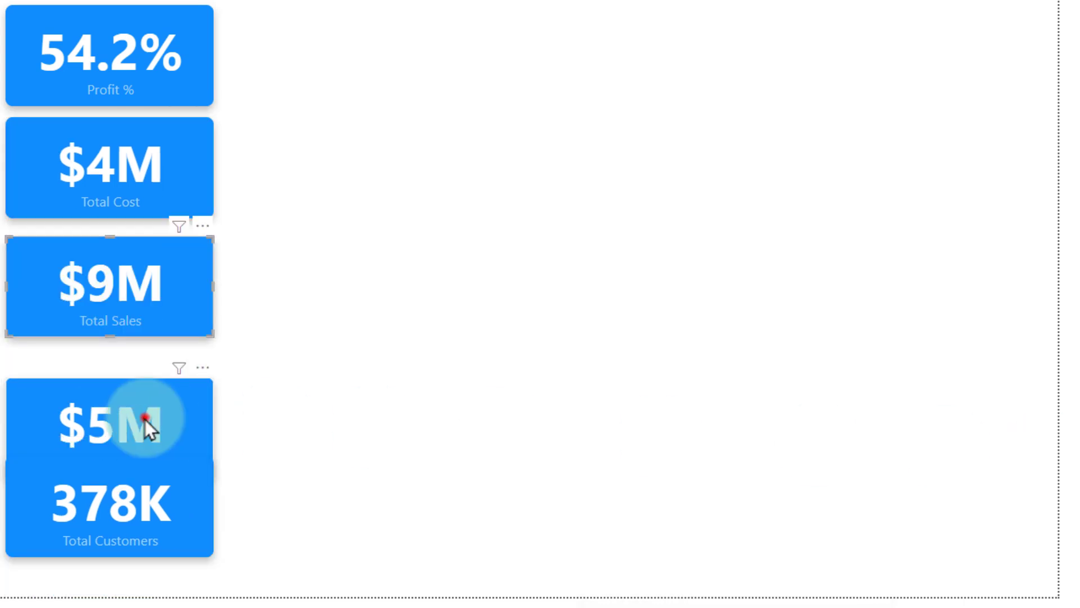
# - Restack the cards, moving Total Profit under Total Sales and Total Customers to the bottom
pyautogui.moveTo(144, 420)
pyautogui.mouseDown()
pyautogui.moveTo(143, 383)
pyautogui.moveTo(142, 399)
pyautogui.mouseUp()
pyautogui.moveTo(123, 498); pyautogui.dragTo(120, 532)
pyautogui.click(446, 501)
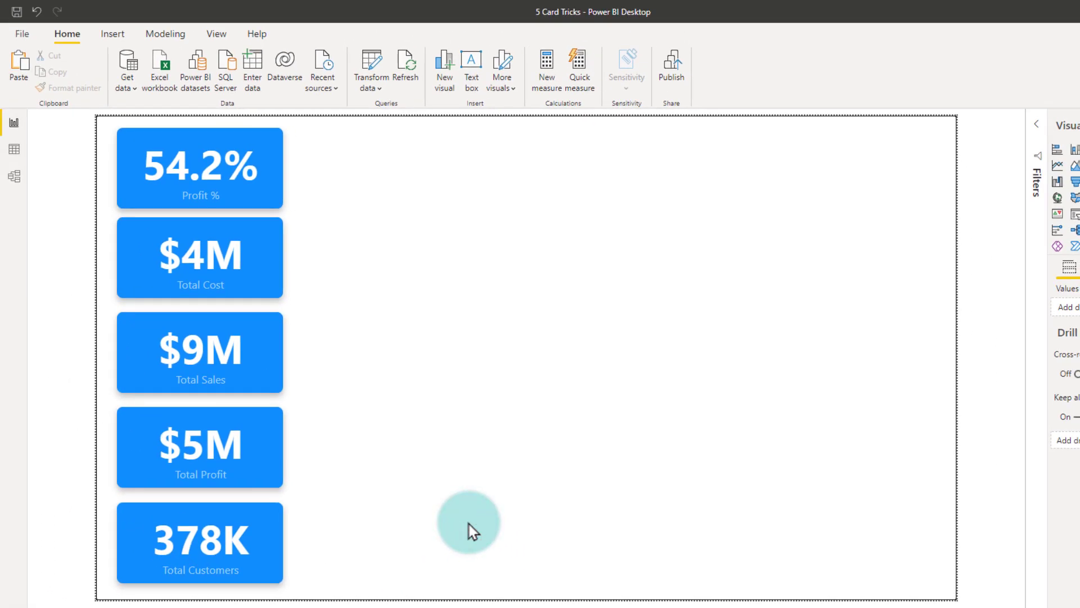
# - Align all five cards left and distribute them vertically with equal gaps
pyautogui.moveTo(323, 587); pyautogui.dragTo(59, 118)
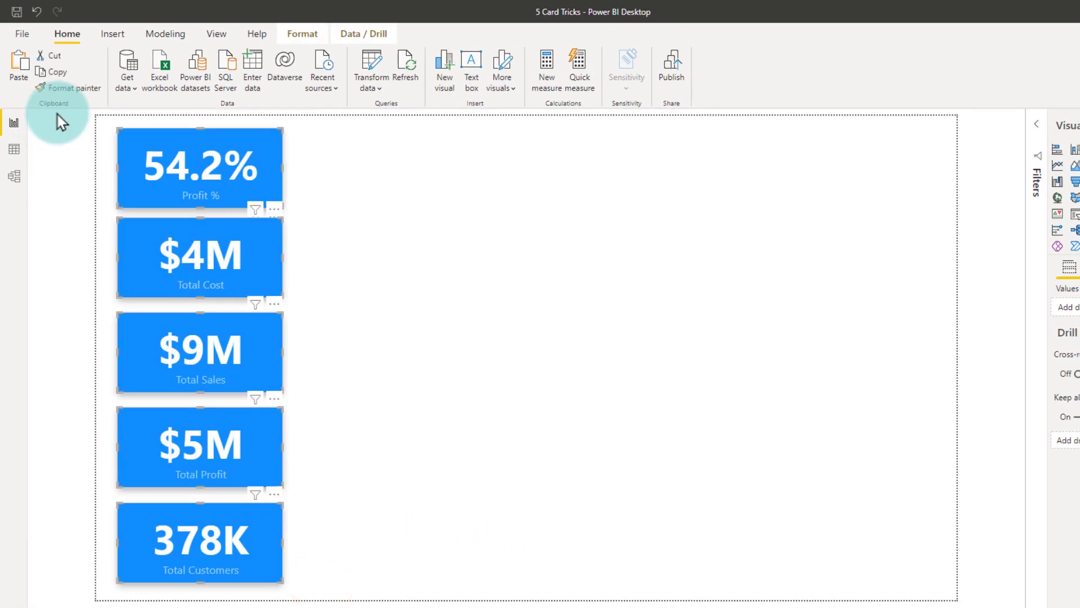
pyautogui.click(302, 34)
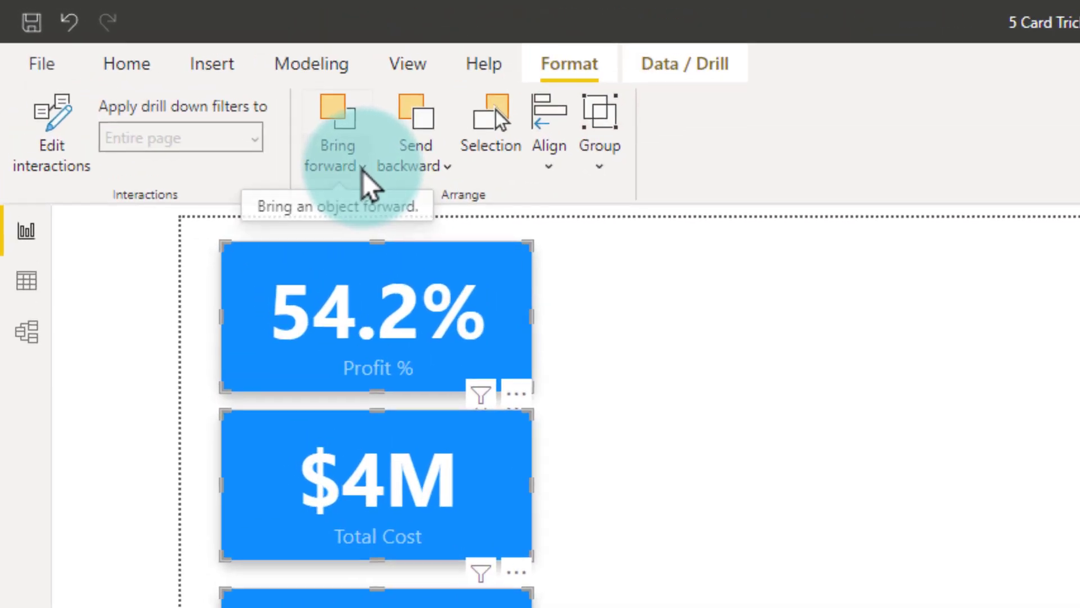
pyautogui.click(549, 169)
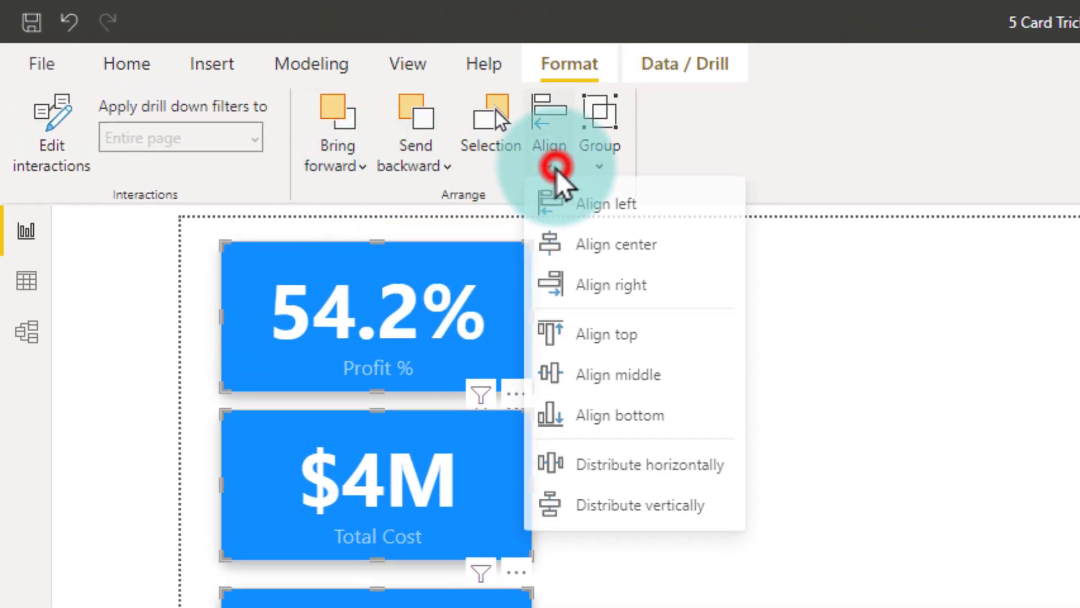
pyautogui.click(551, 214)
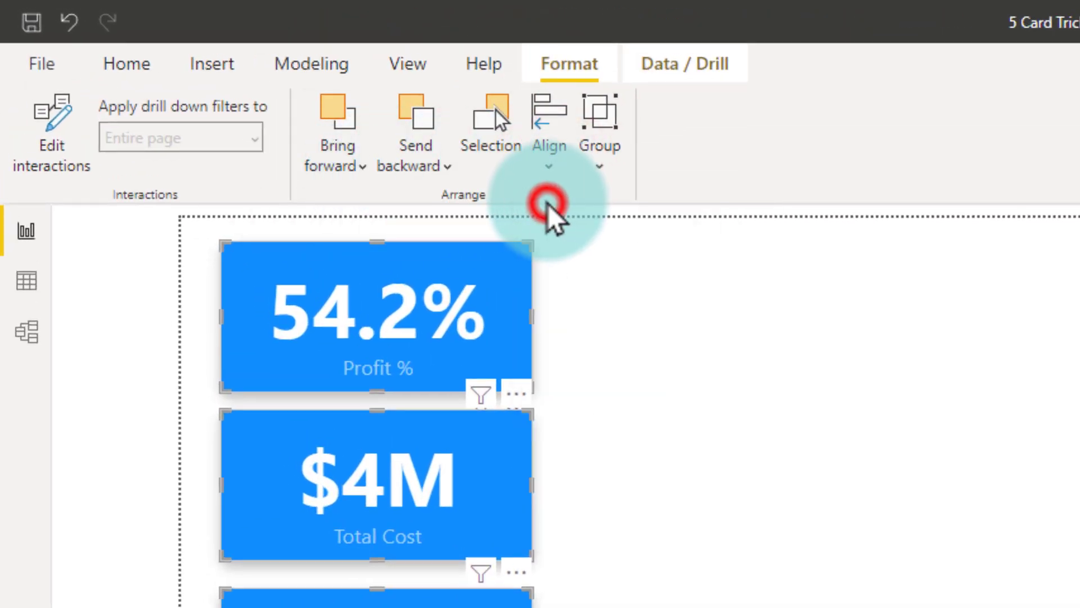
pyautogui.click(553, 169)
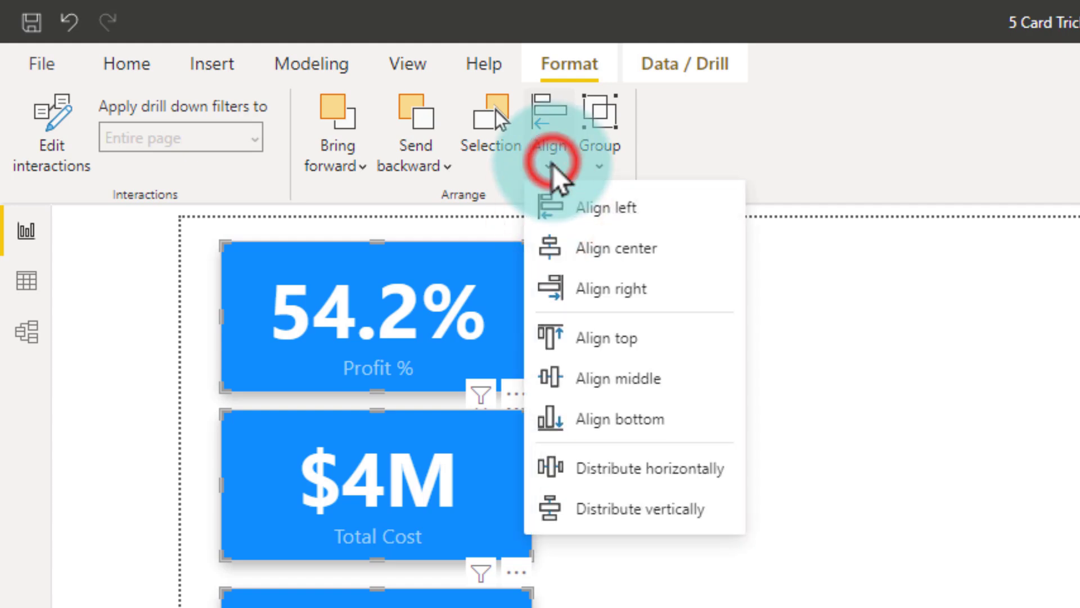
pyautogui.click(600, 510)
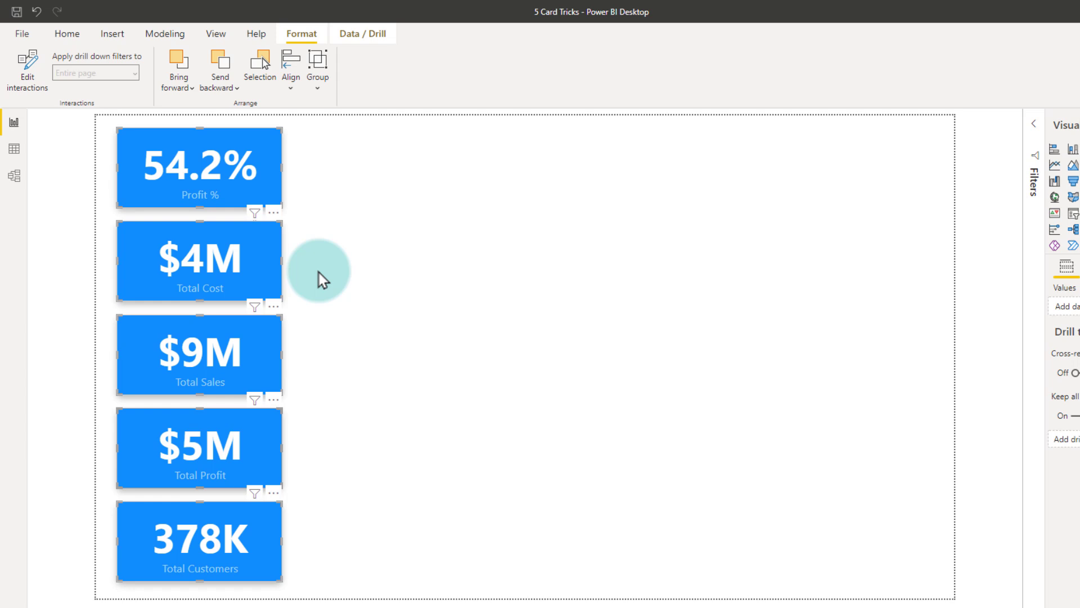
pyautogui.click(380, 511)
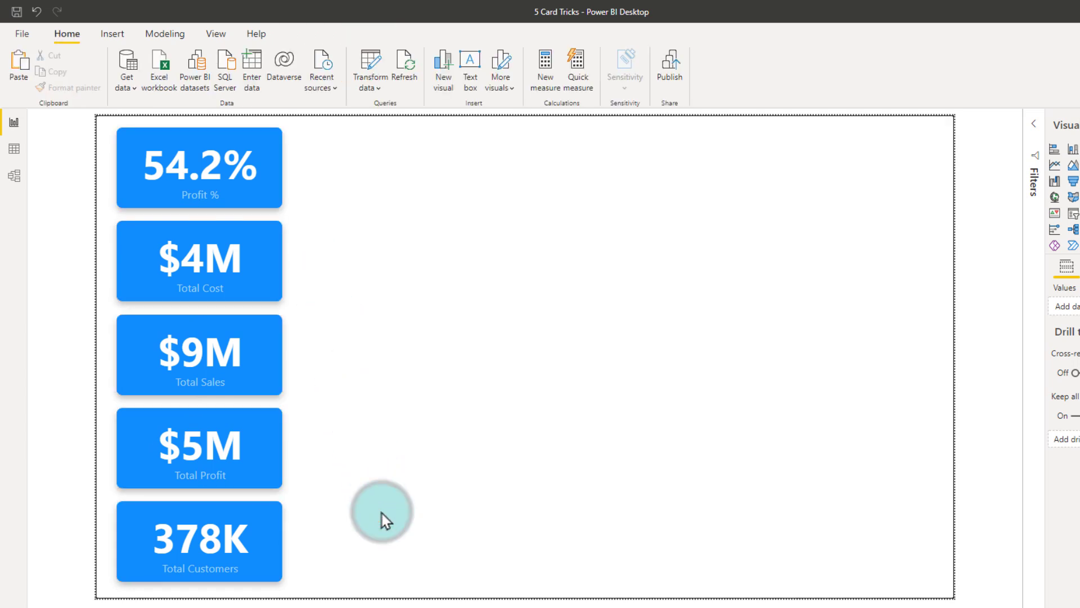